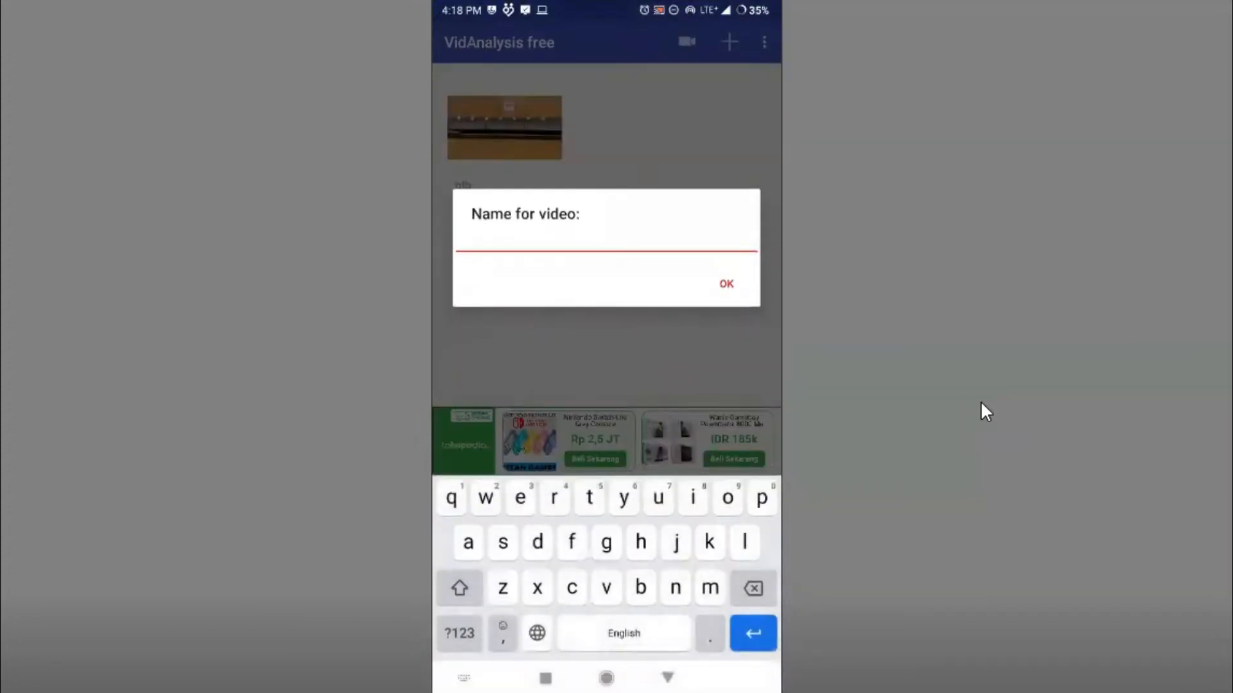
Name the video "glbb" and name its analysis "analisis glbb".
text(glbb)
key(Return)
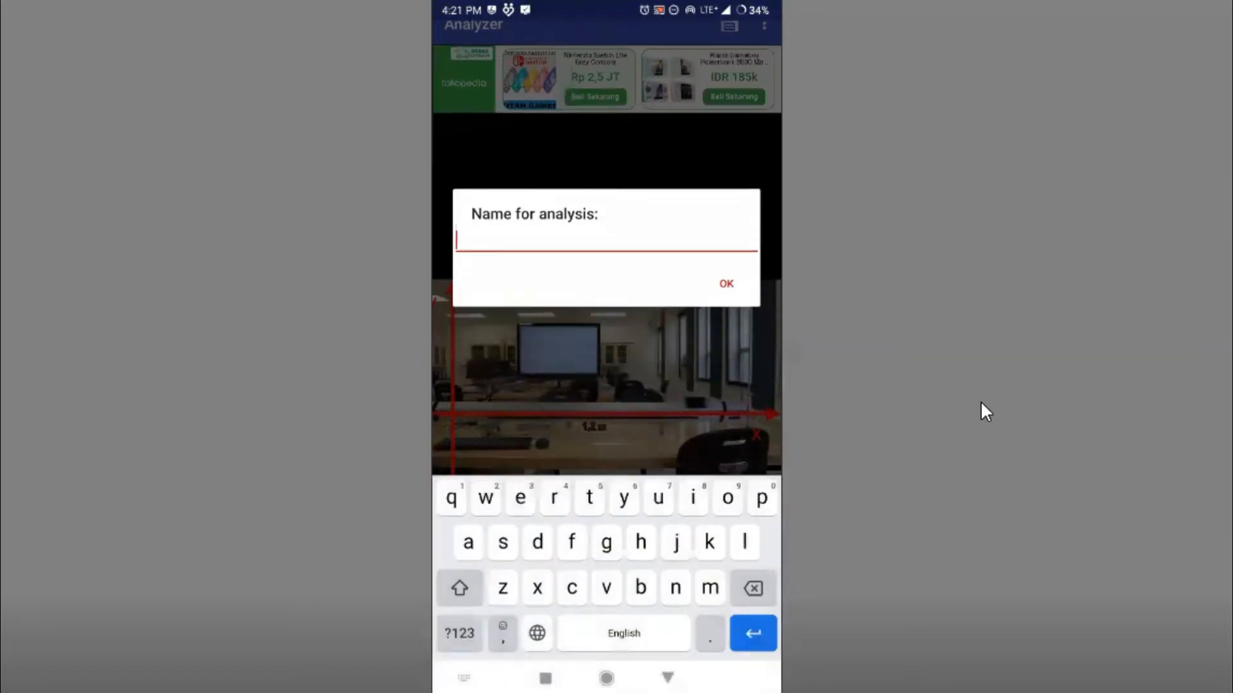
text(nalisis glbb)
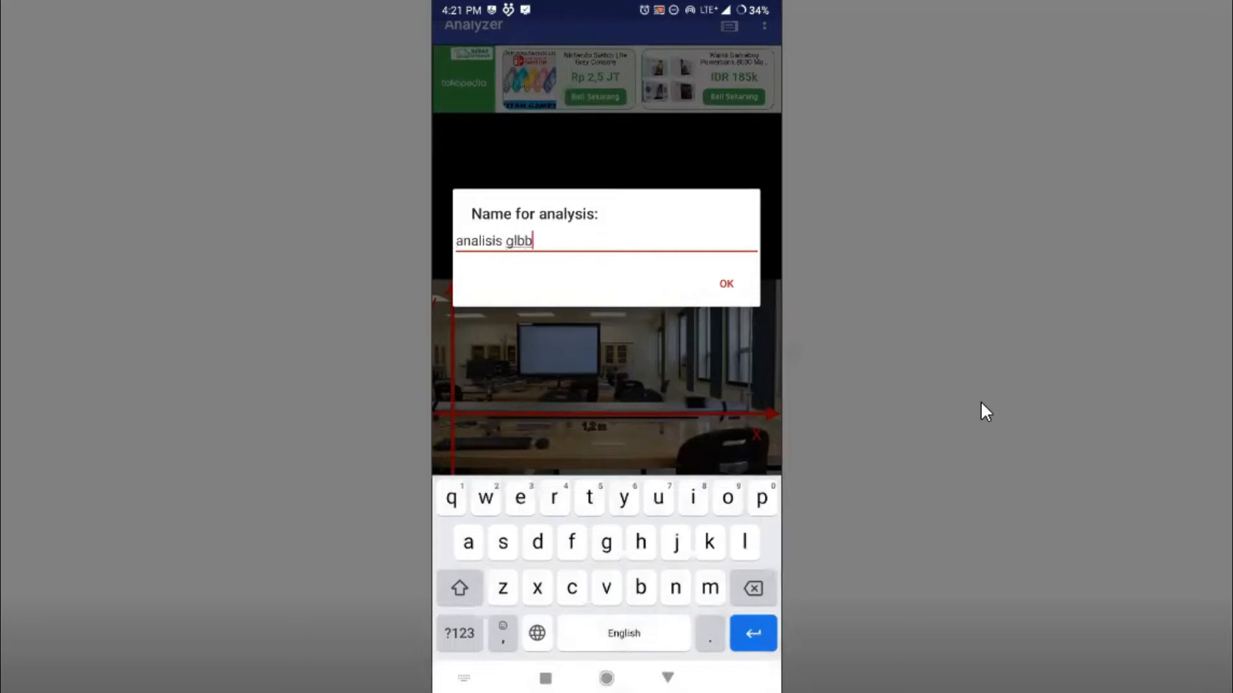
key(Return)
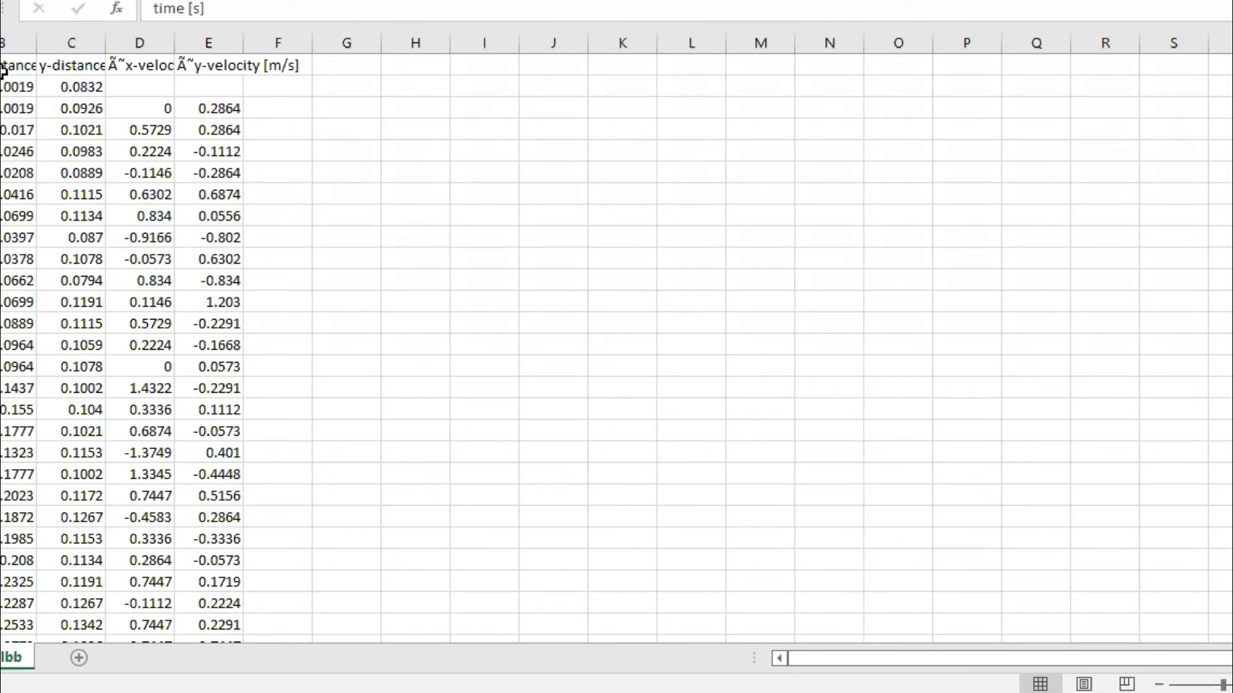
In Excel, examine the distance and velocity headers and the time, x-distance and x-velocity columns of the glbb sheet.
click(3, 67)
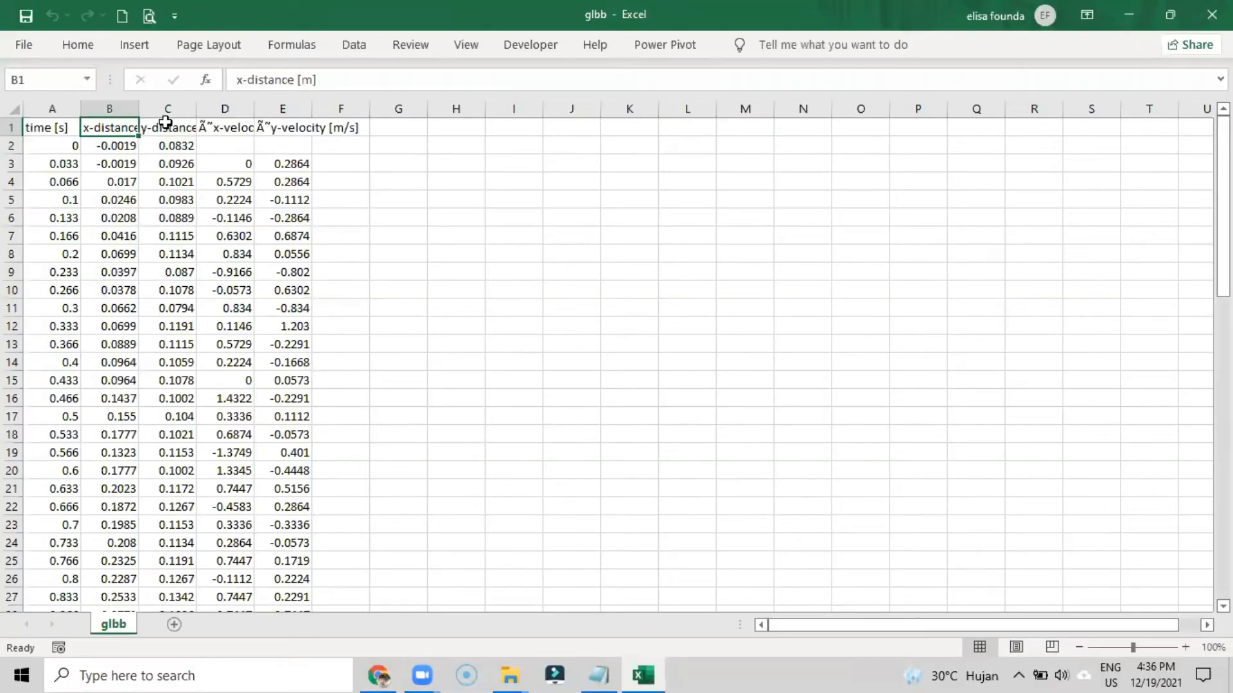
click(68, 63)
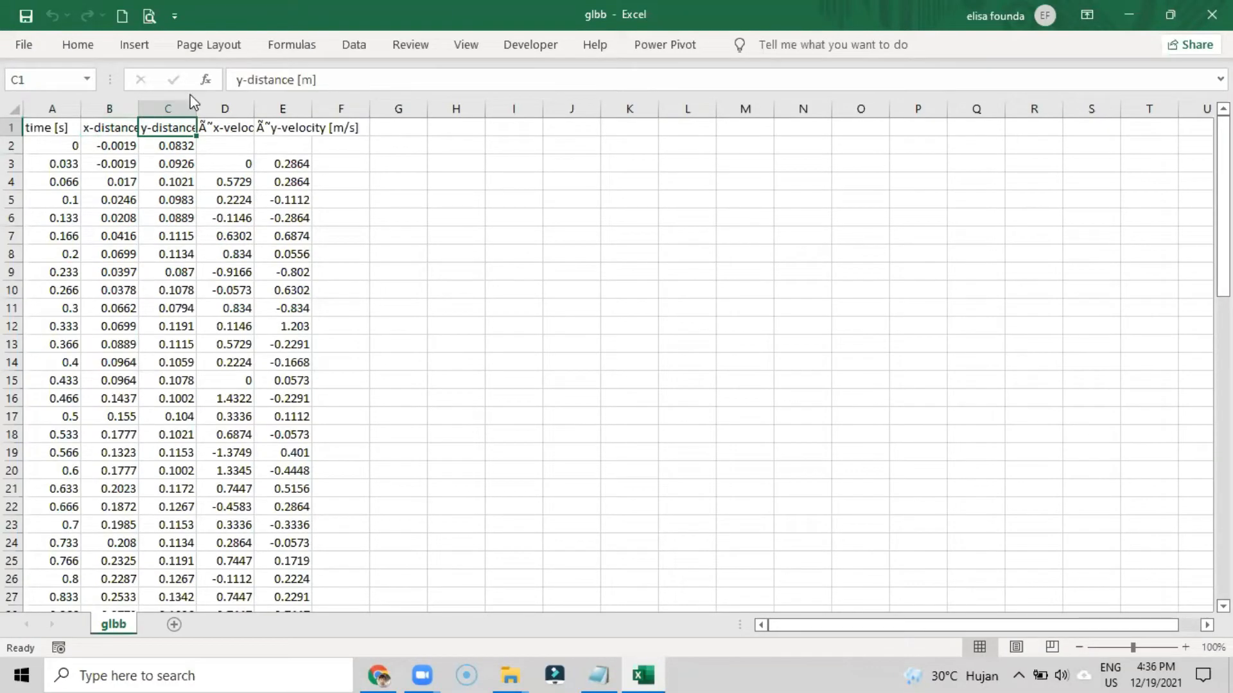
click(228, 128)
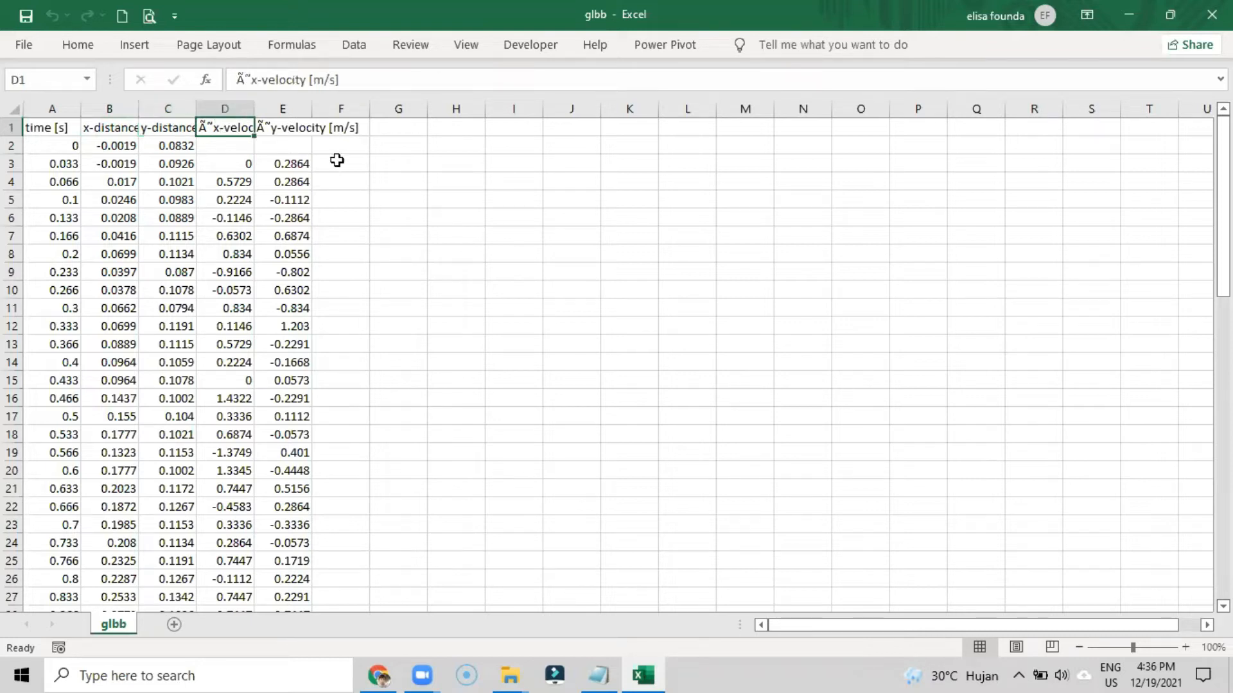
click(267, 134)
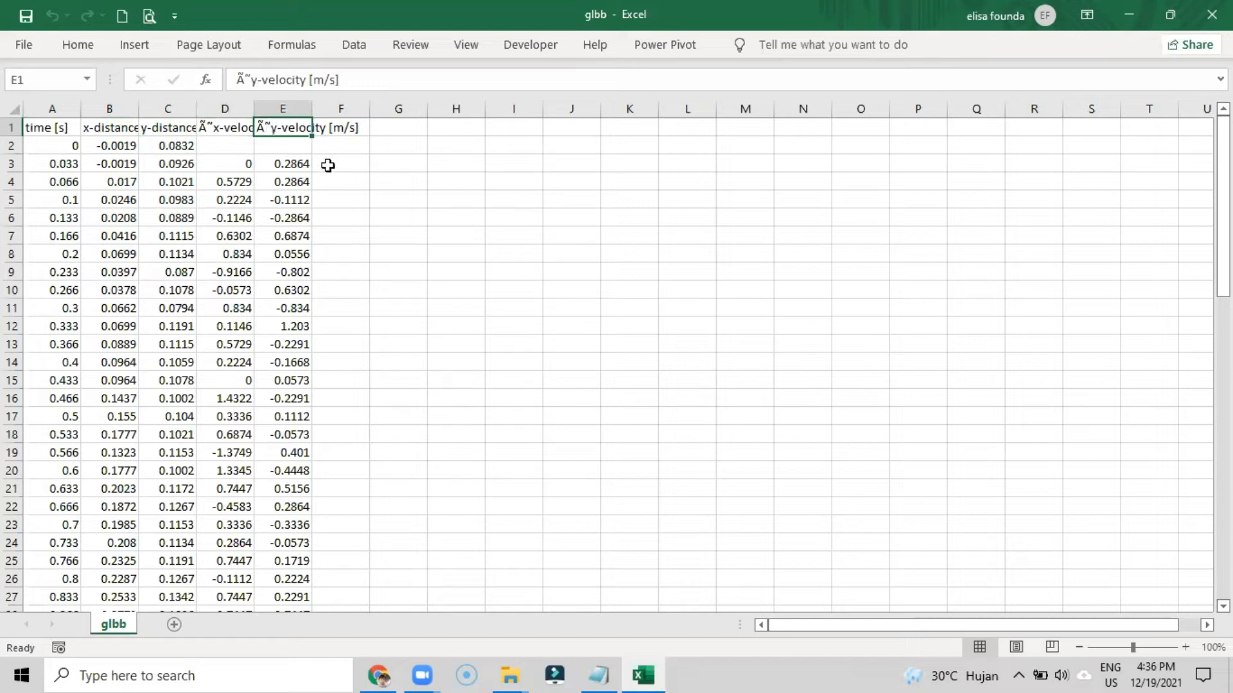
click(516, 250)
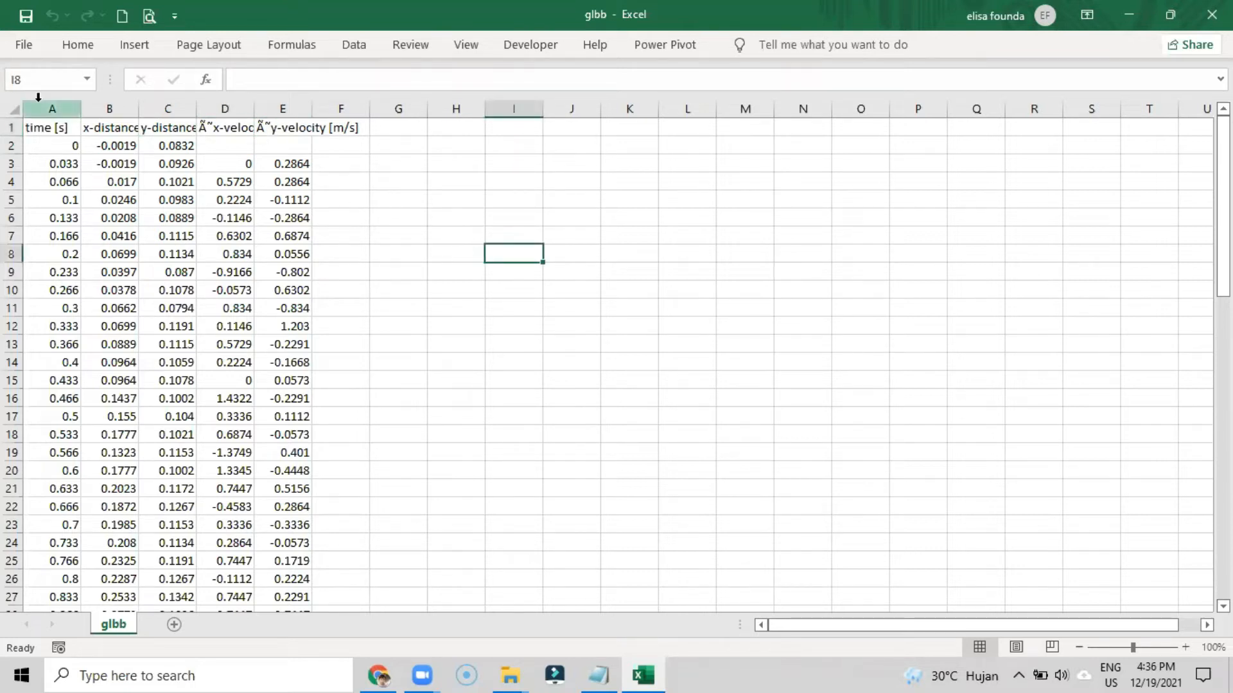
click(38, 97)
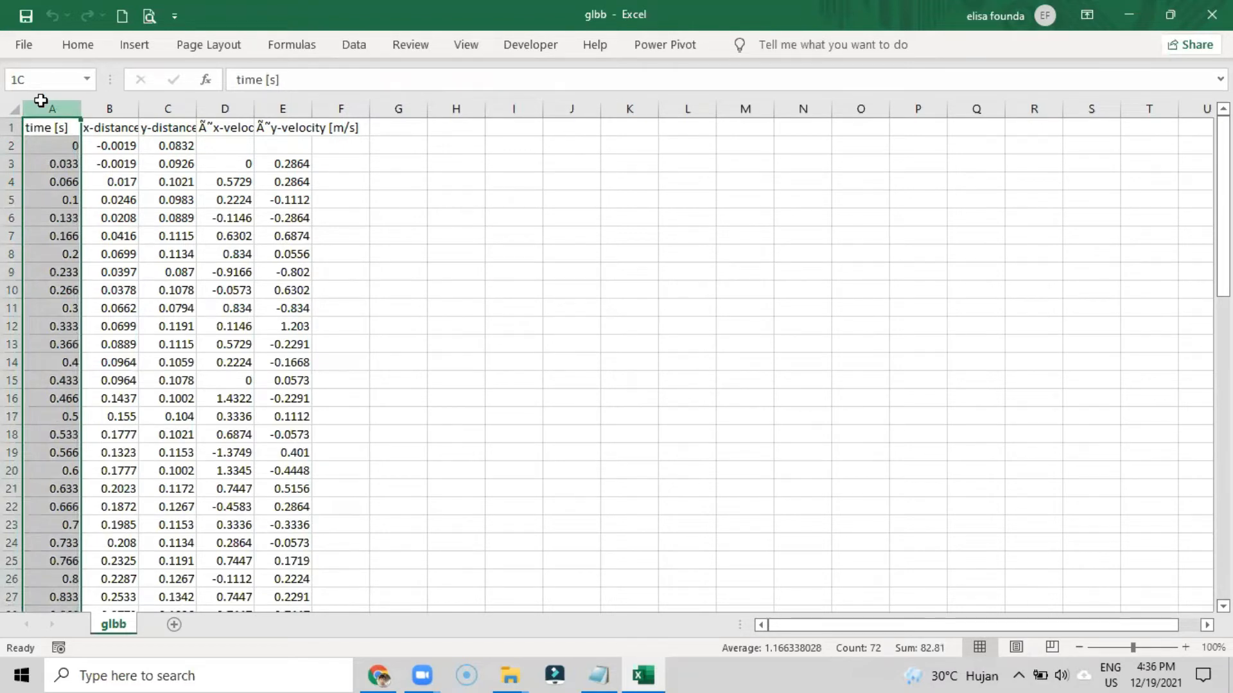
drag(40, 103, 106, 106)
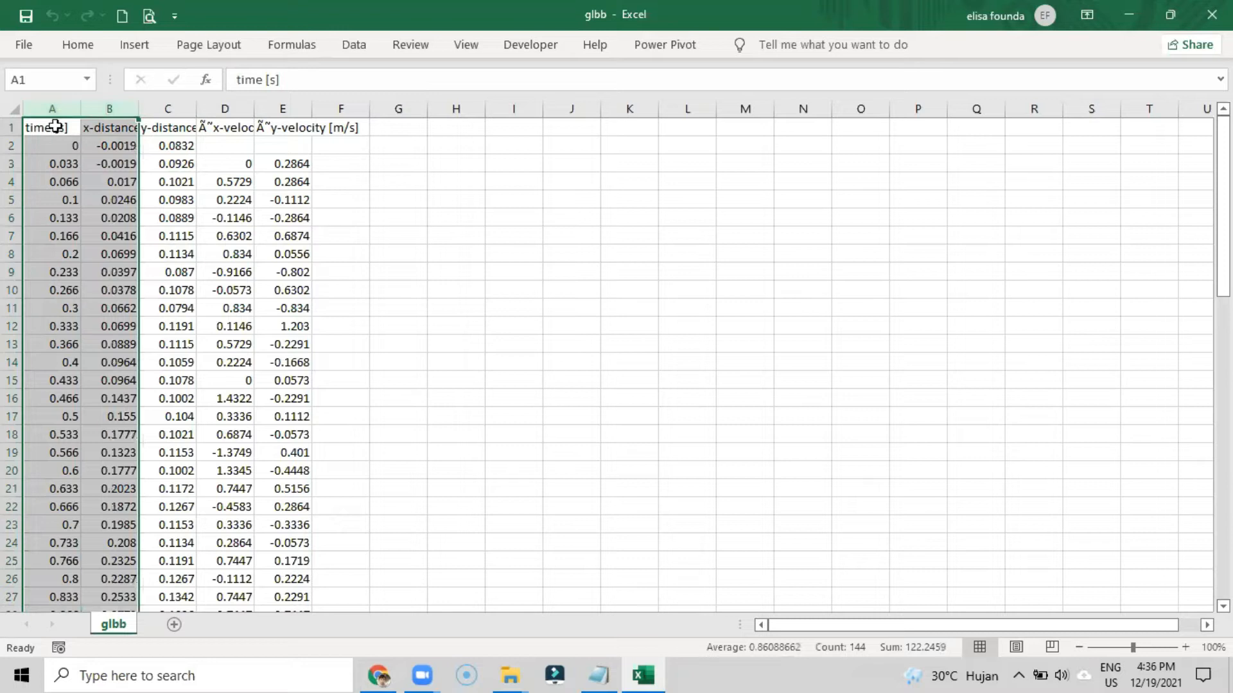
click(225, 106)
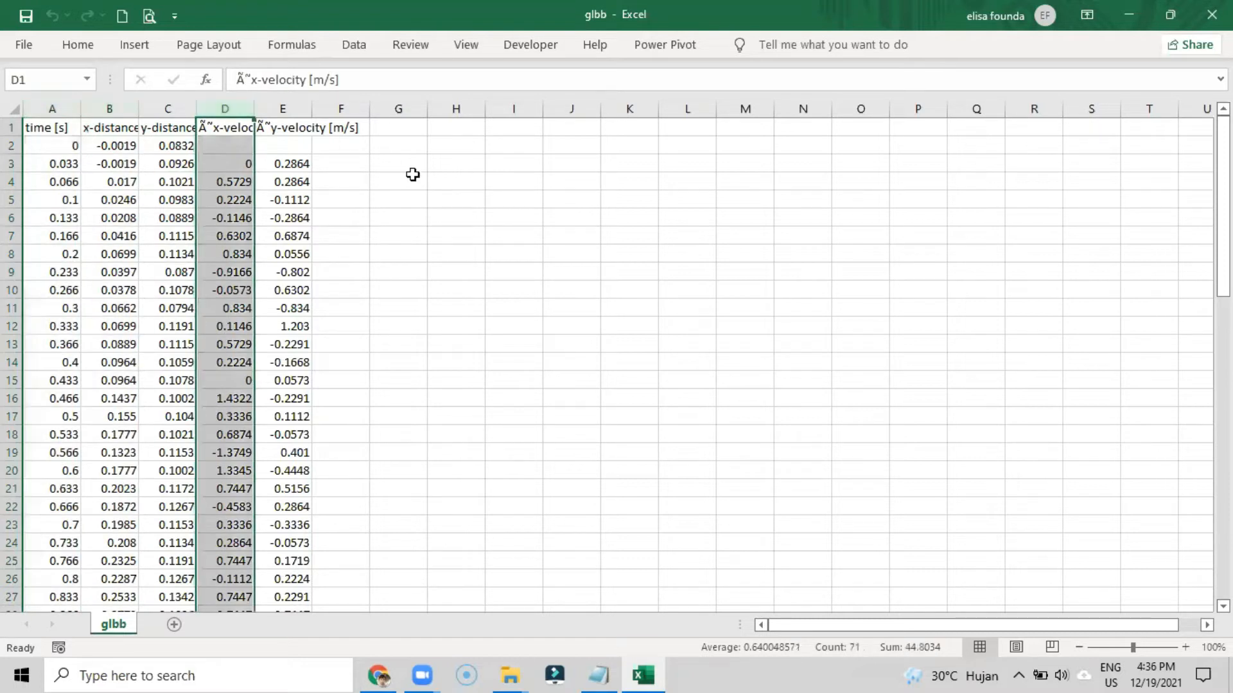
click(412, 175)
Rename the time column's header in cell A1 to "t (s)".
key(ctrl+Home)
text(t)
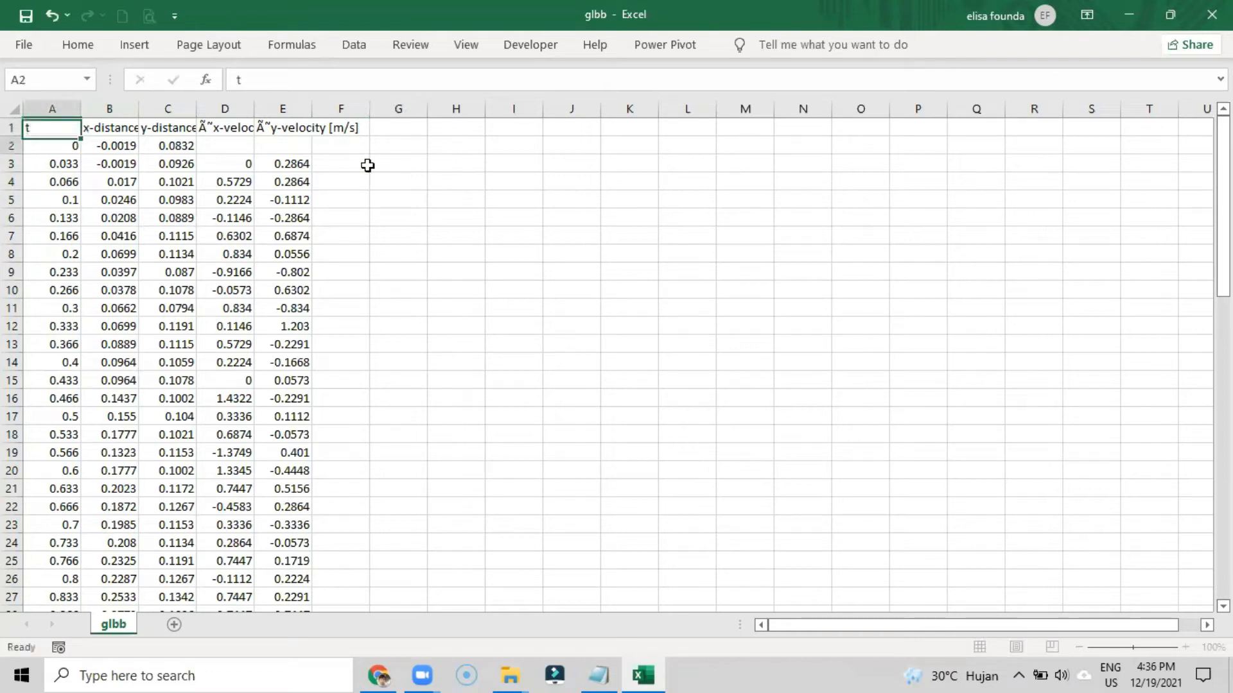
key(Tab)
key(Left)
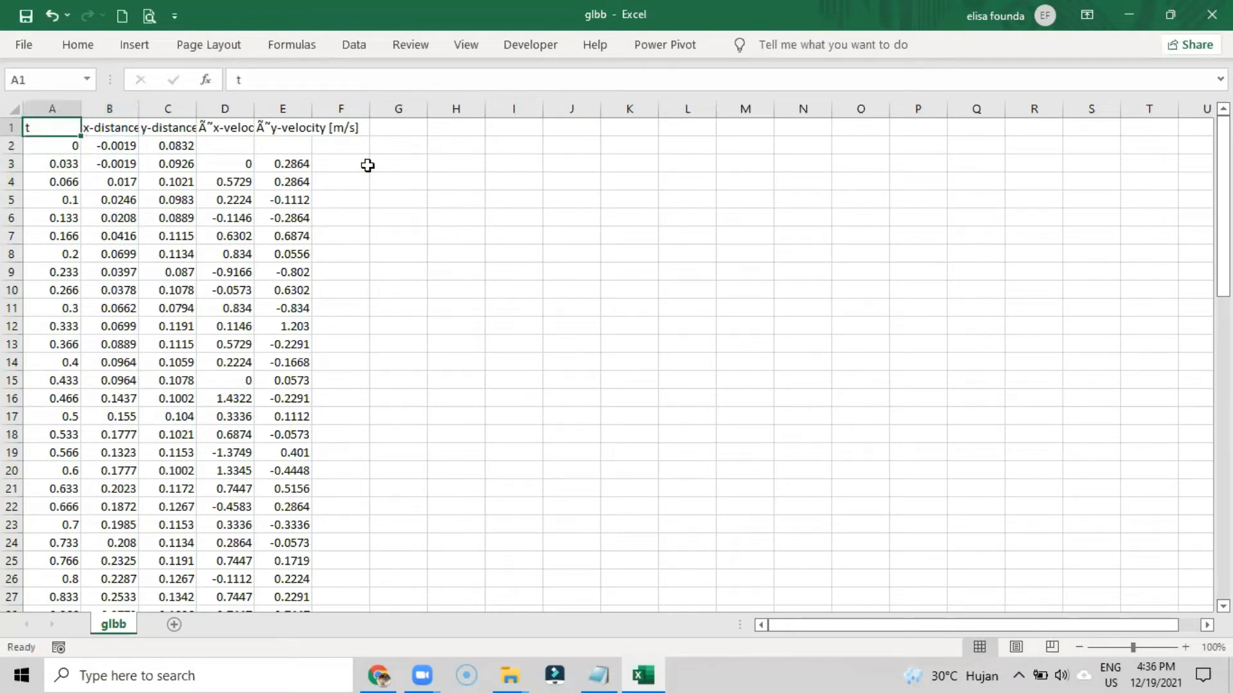
text(t (s))
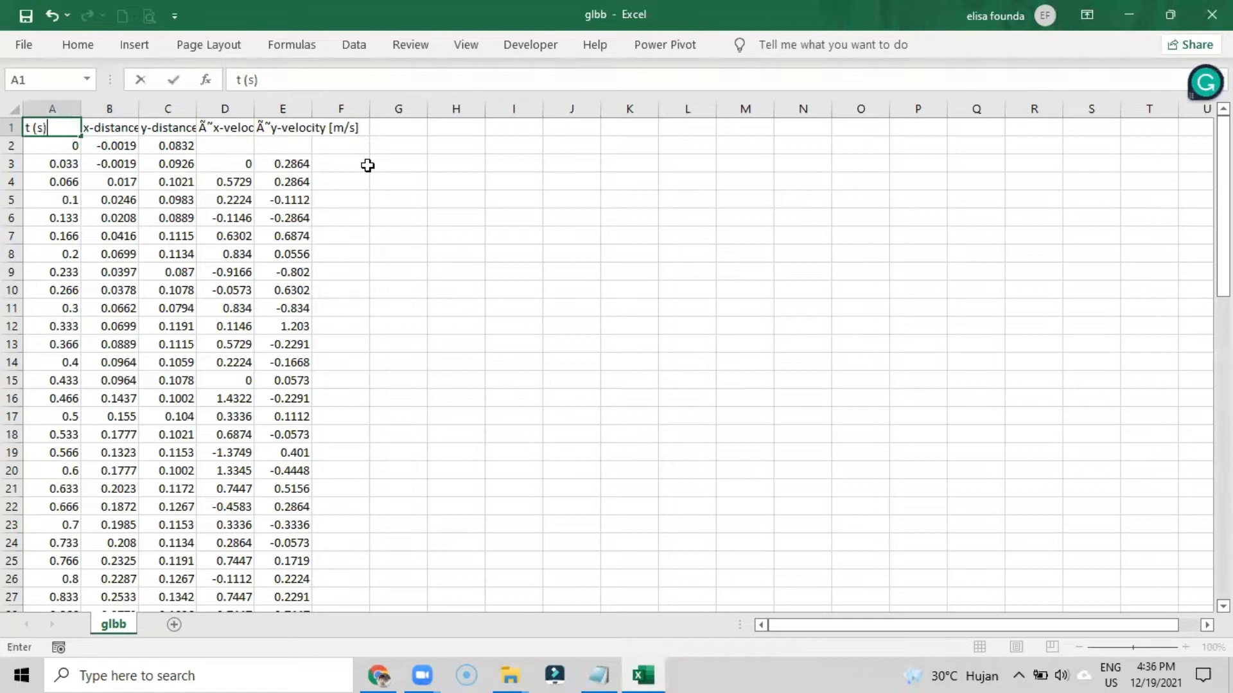
key(Return)
Rename the two distance headers to "x (m)" in B1 and "y (m)" in C1.
key(Up)
key(Right)
text(x-()
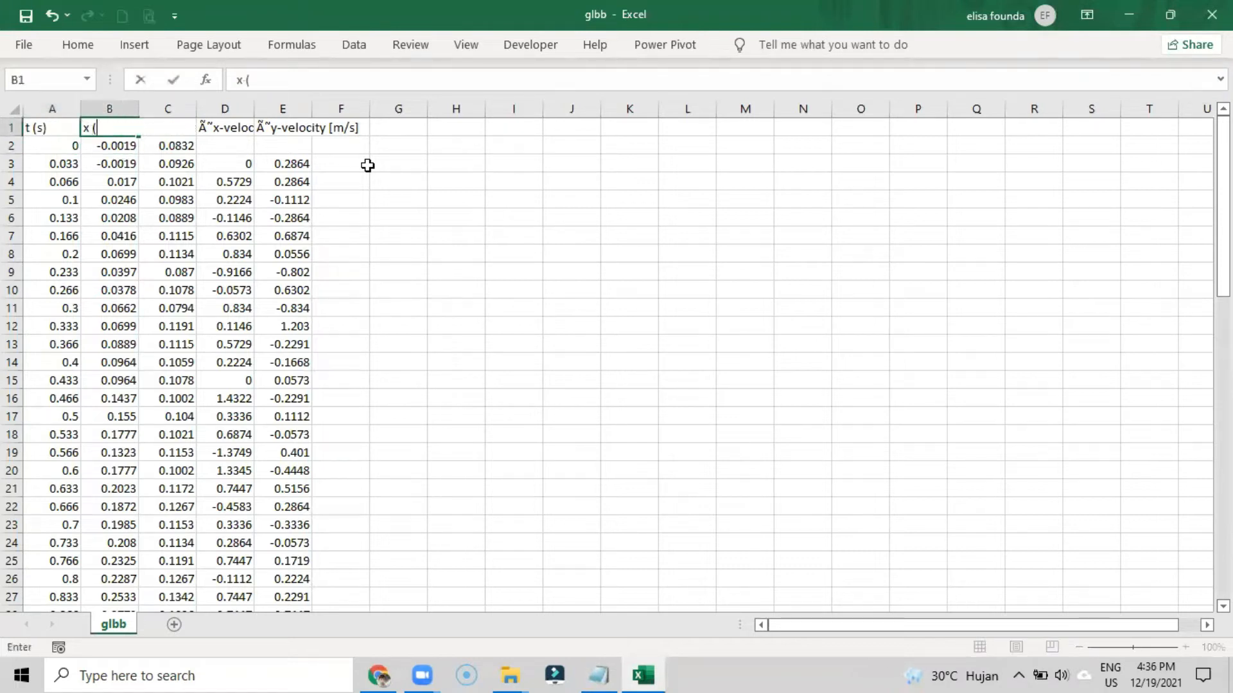
text(m))
key(Return)
key(Right)
key(Up)
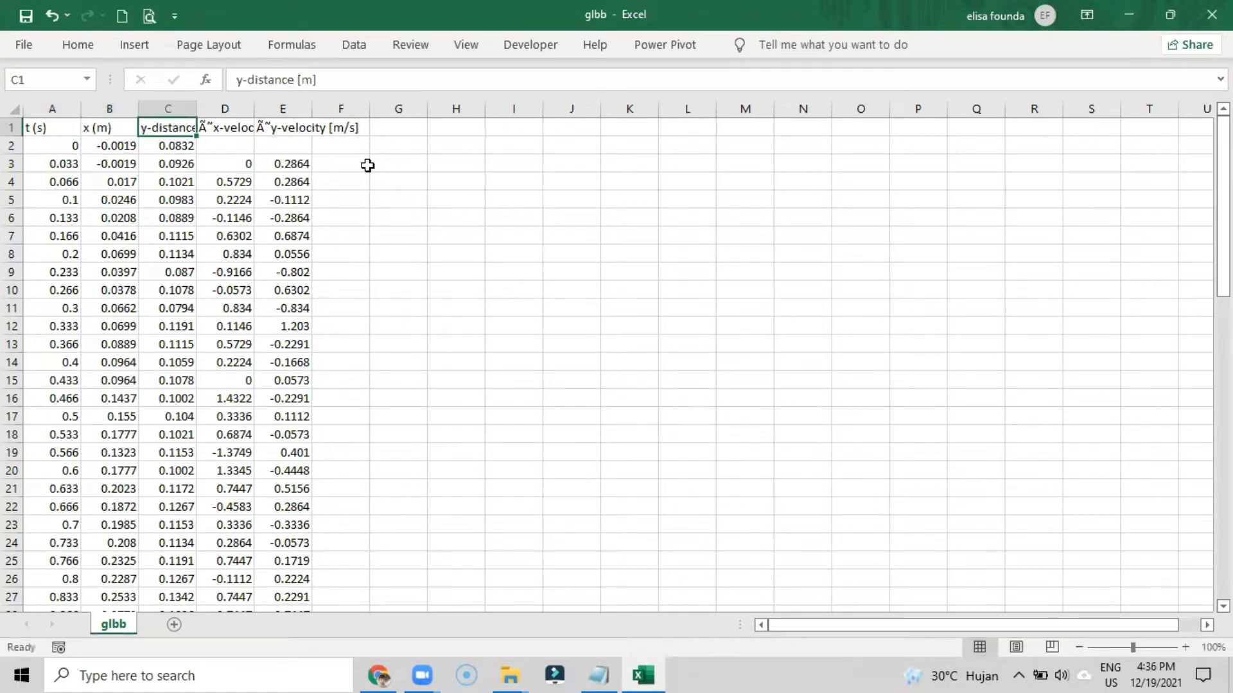
text(y-)
text((m))
key(Return)
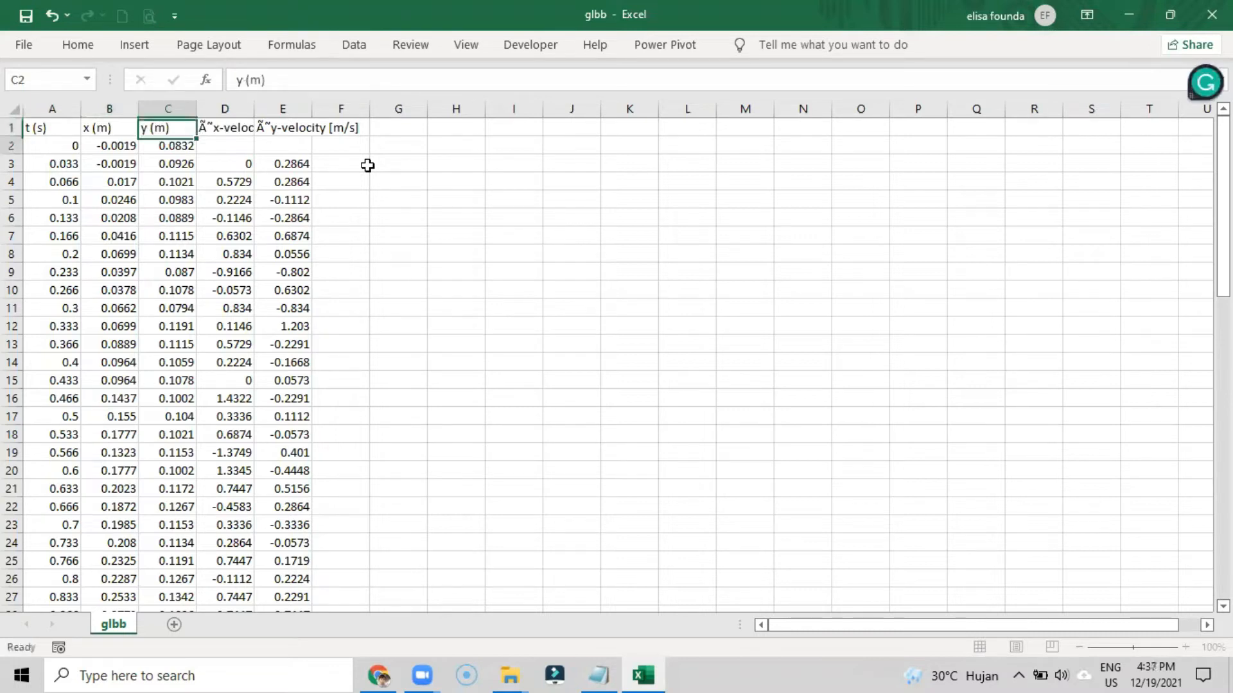
Rename the two velocity headers to "vx (m/s)" in D1 and "vy (m/s)" in E1.
key(Right)
key(Up)
text(vx )
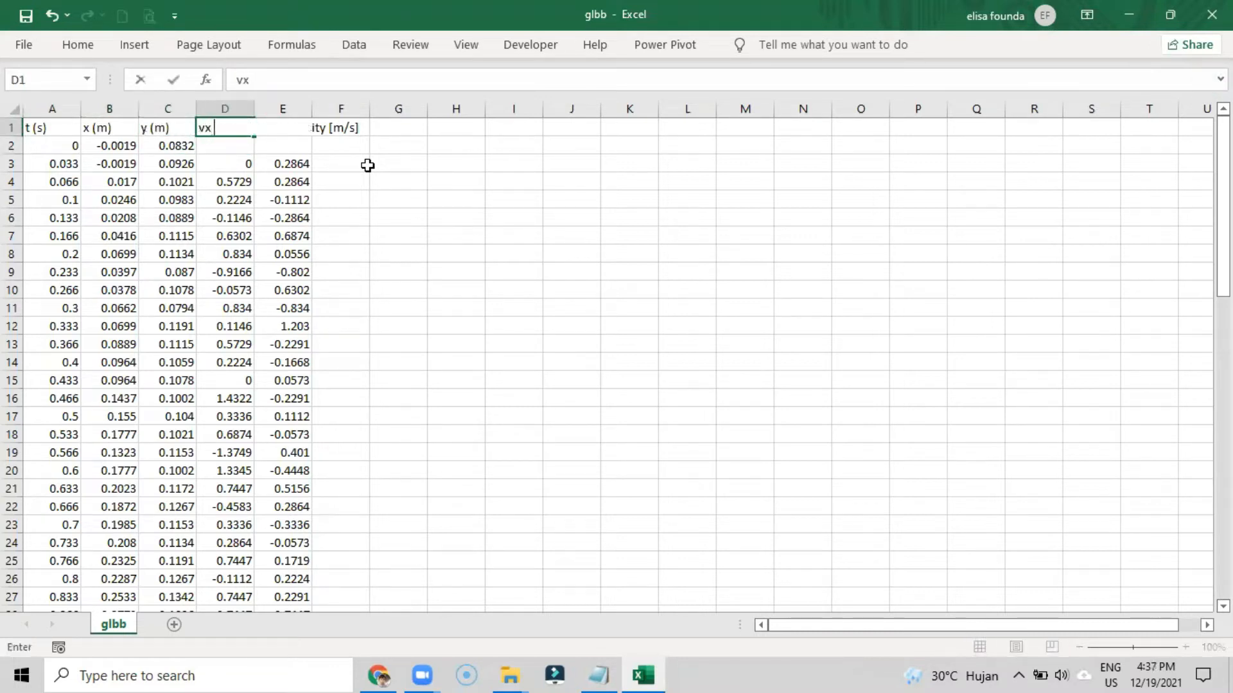
text(()
text(m))
text(/s))
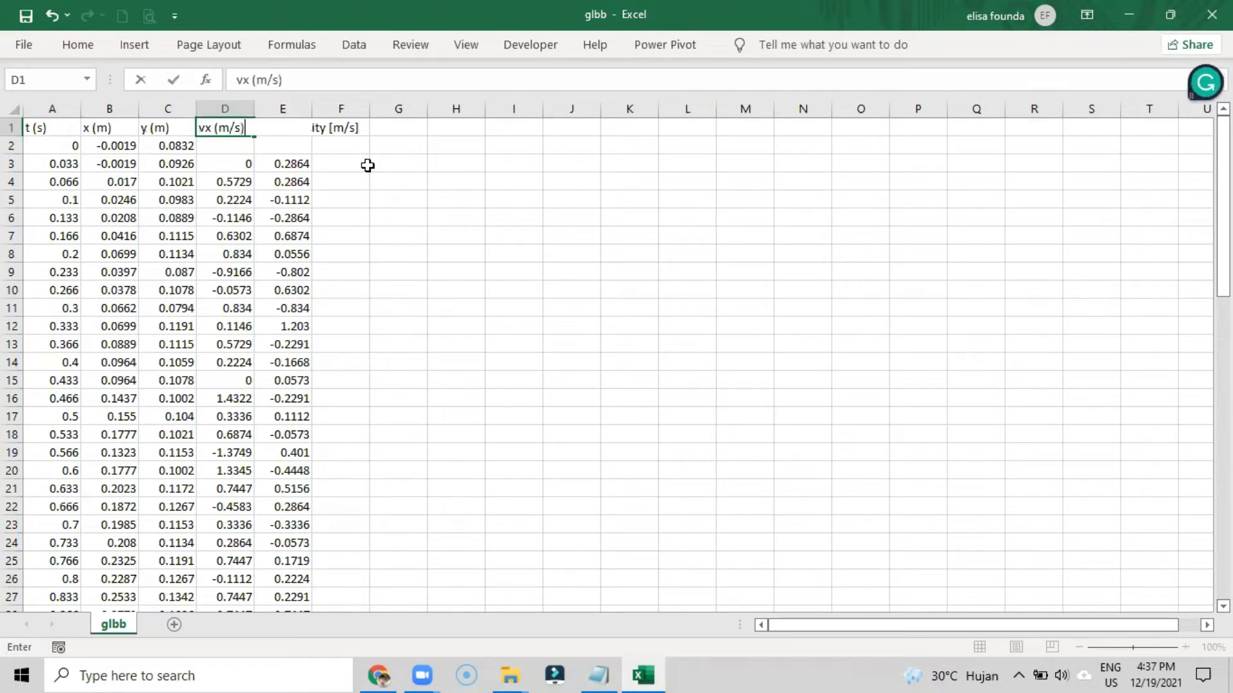
key(Tab)
text(vy )
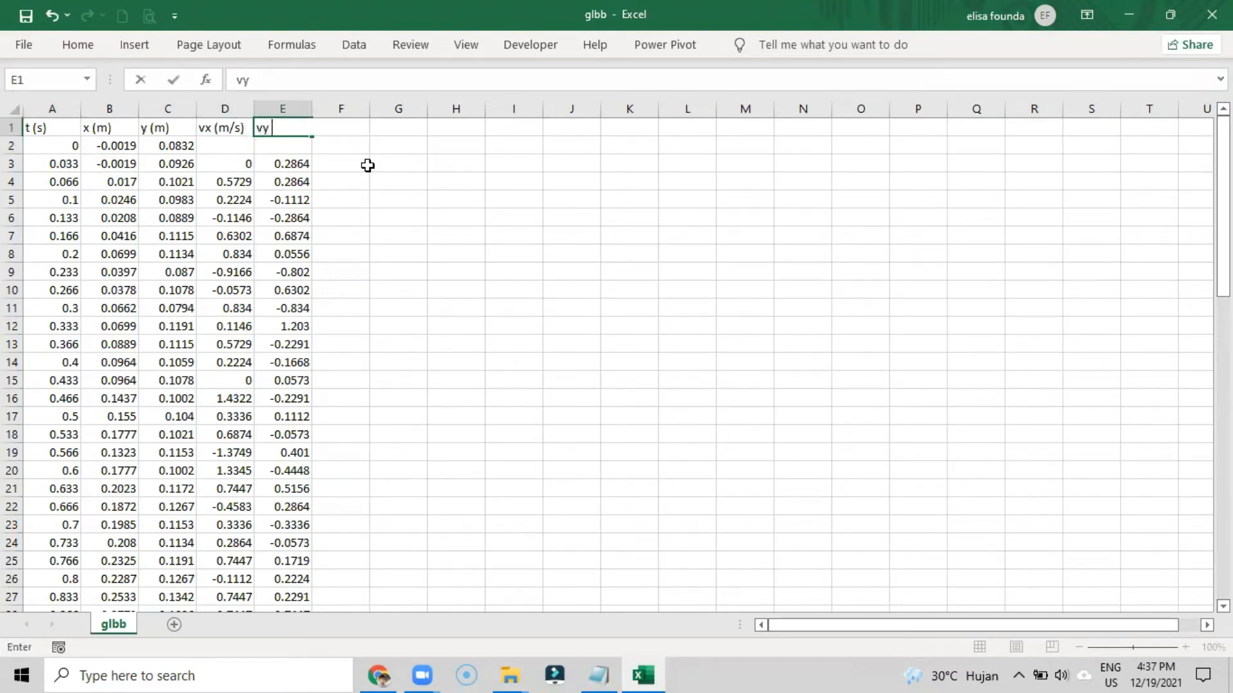
text((m/s))
key(Return)
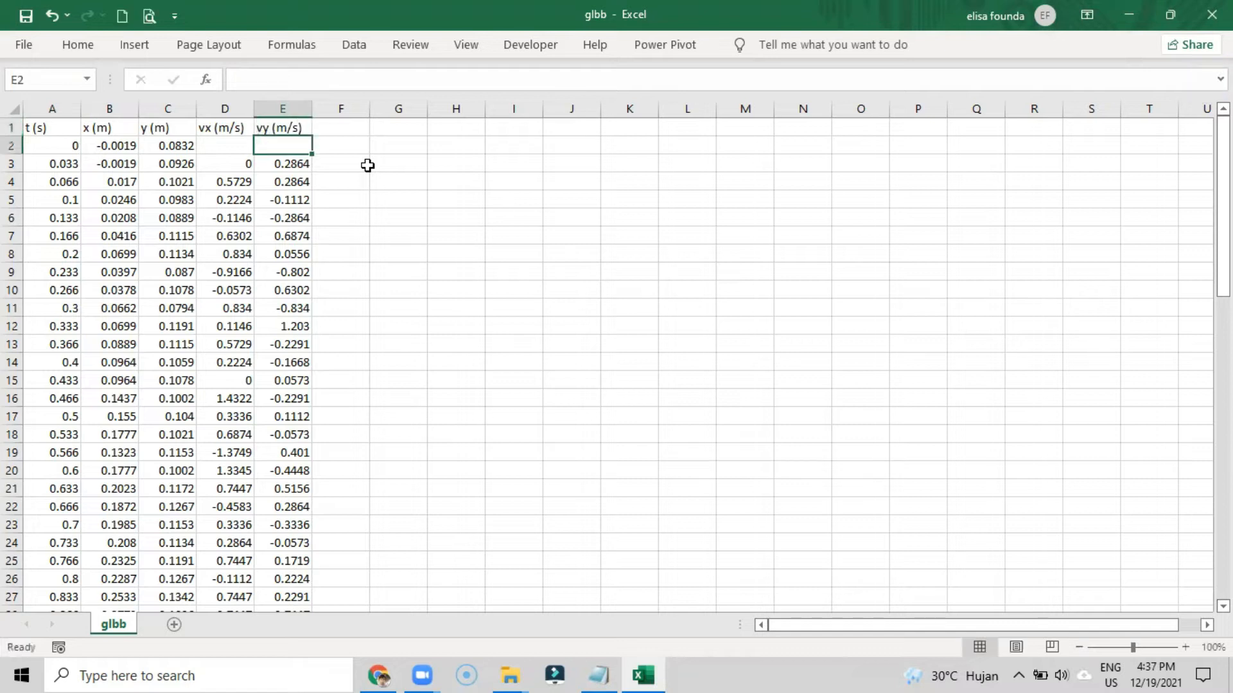
Highlight the t, x and vx columns (A, B and D) with a yellow fill.
click(55, 108)
ctrl+click(110, 107)
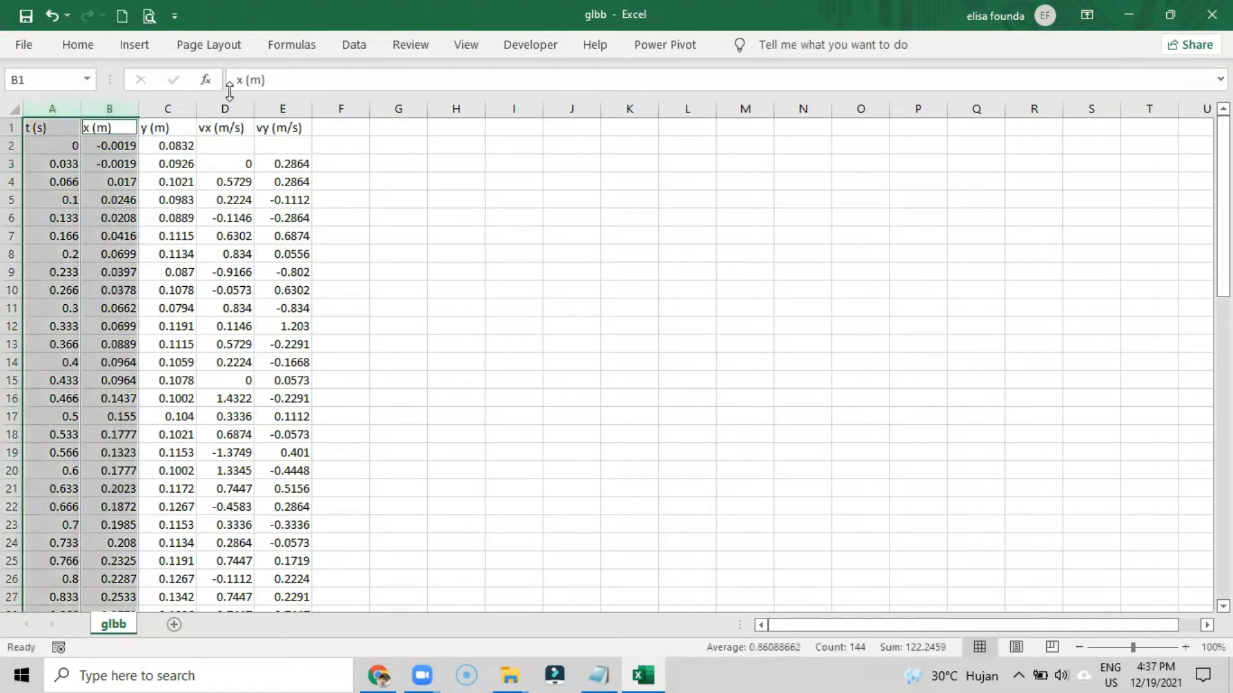
ctrl+click(231, 110)
click(78, 45)
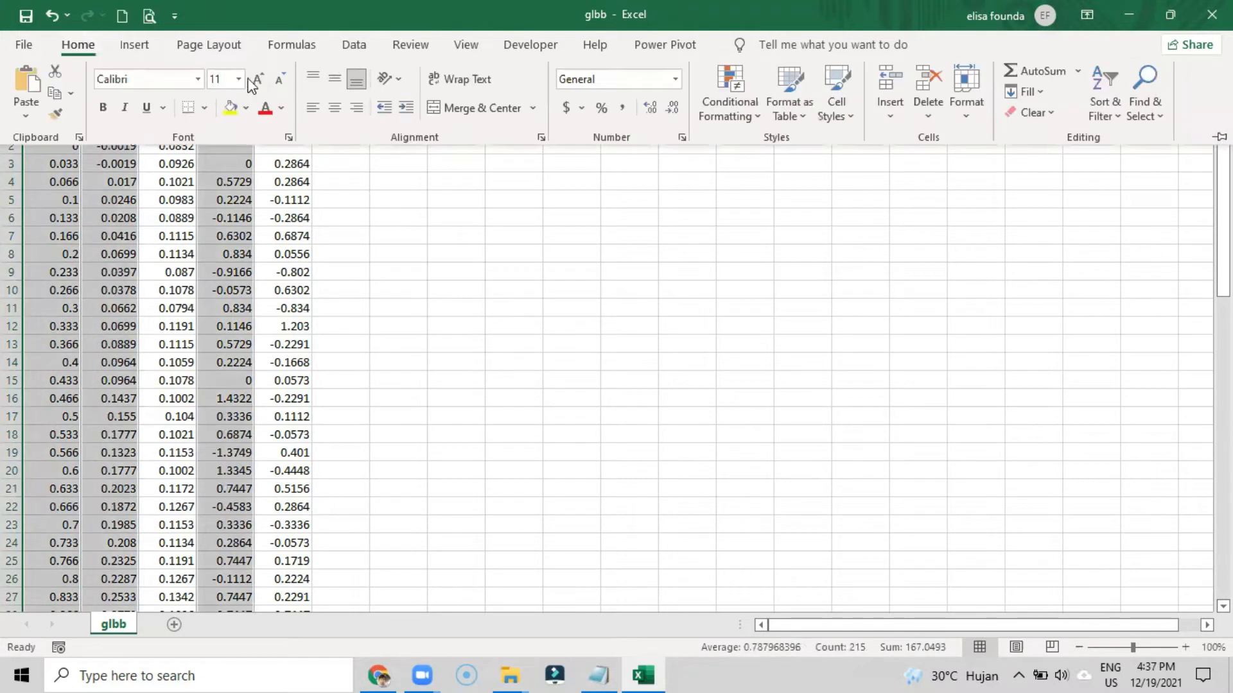
click(225, 110)
click(402, 289)
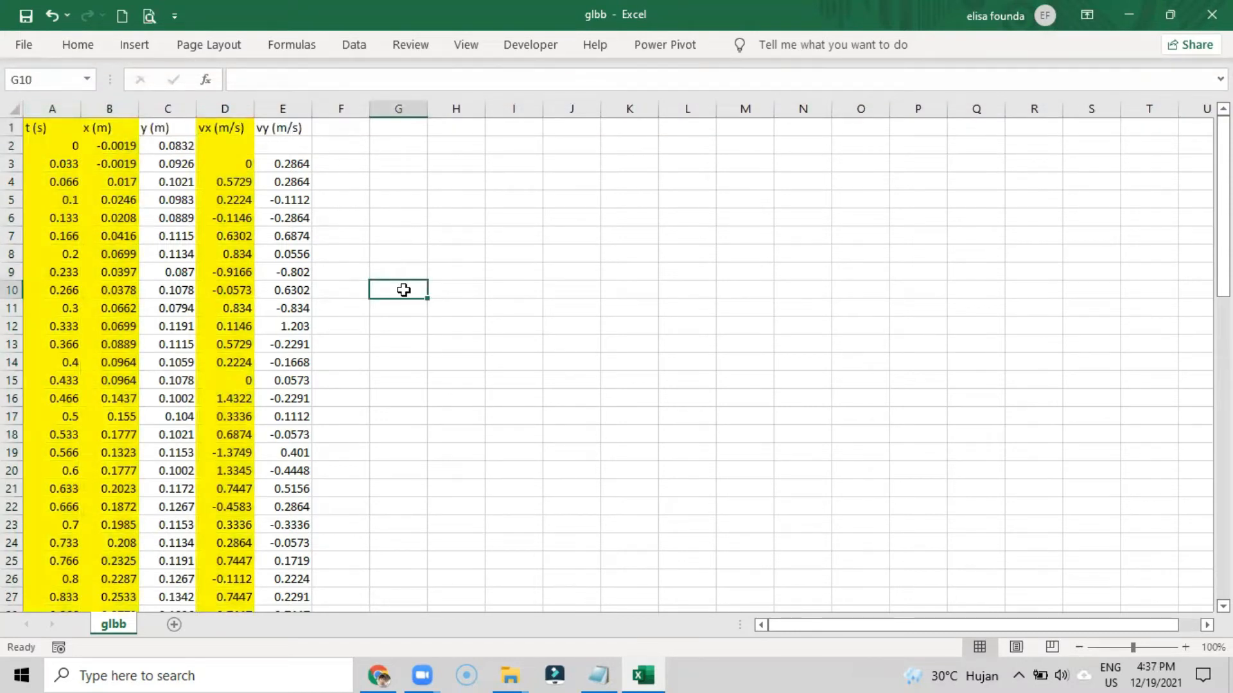
Insert an empty markers-only scatter chart and move it beside the data with its upper edge in row 1.
click(407, 129)
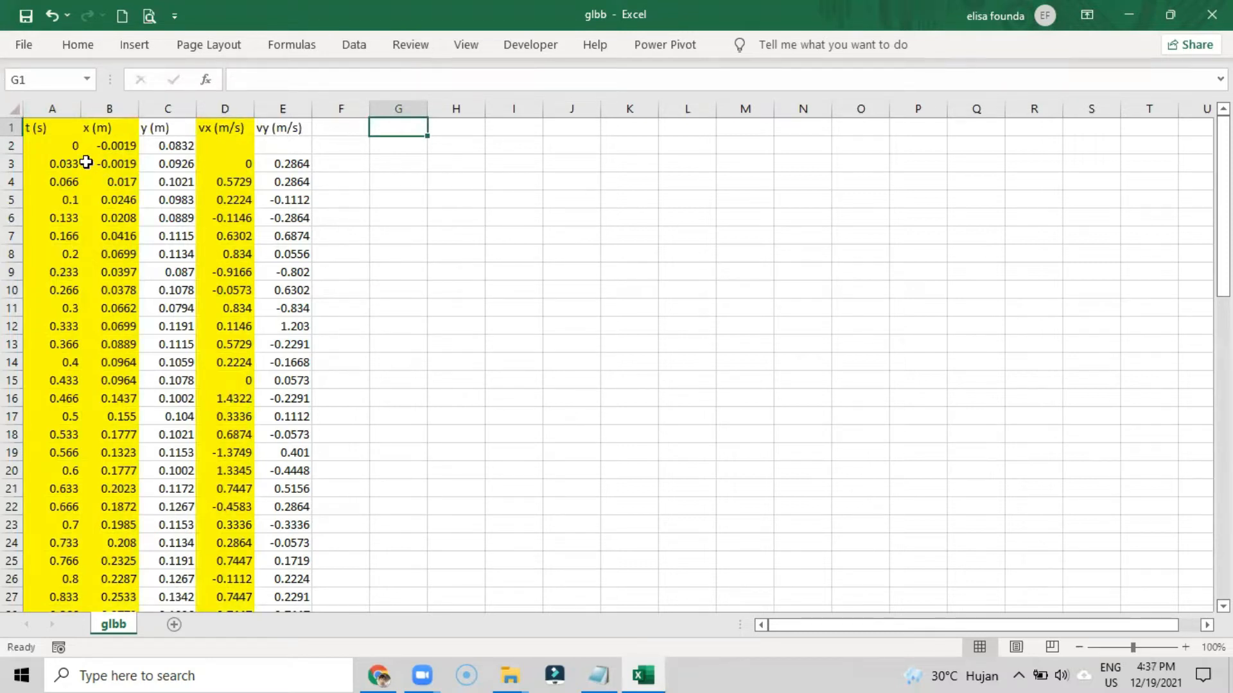
click(136, 43)
click(511, 111)
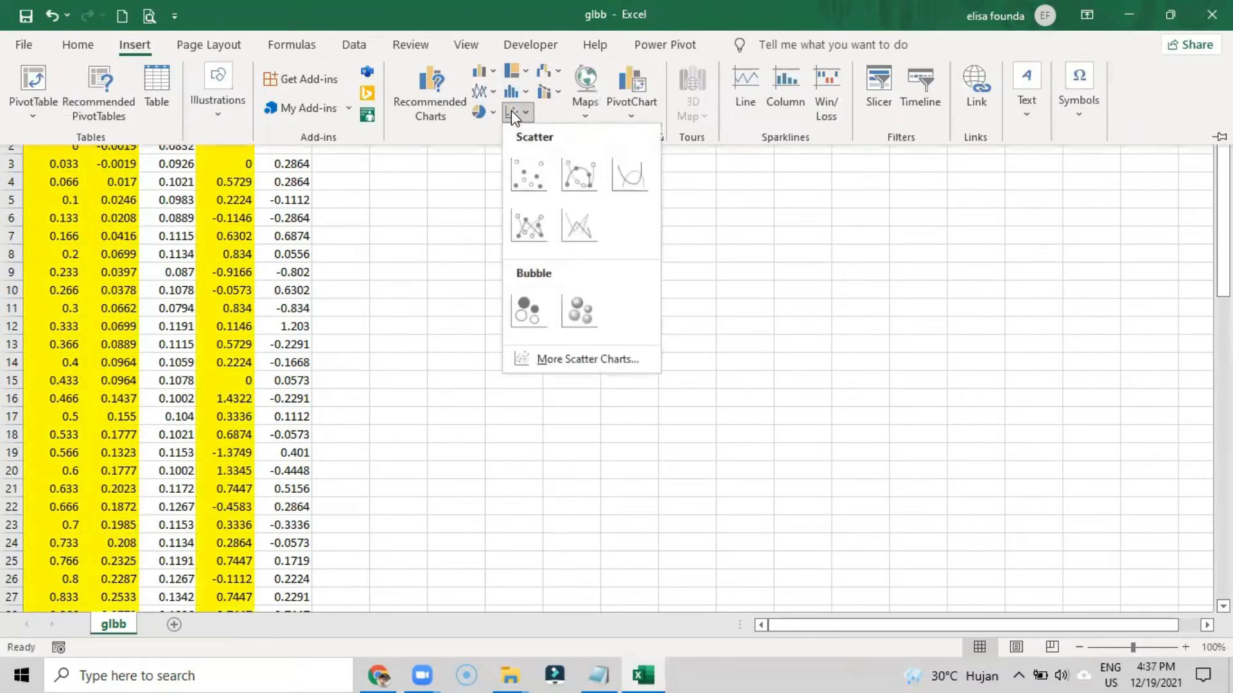
click(527, 163)
drag(522, 242, 488, 120)
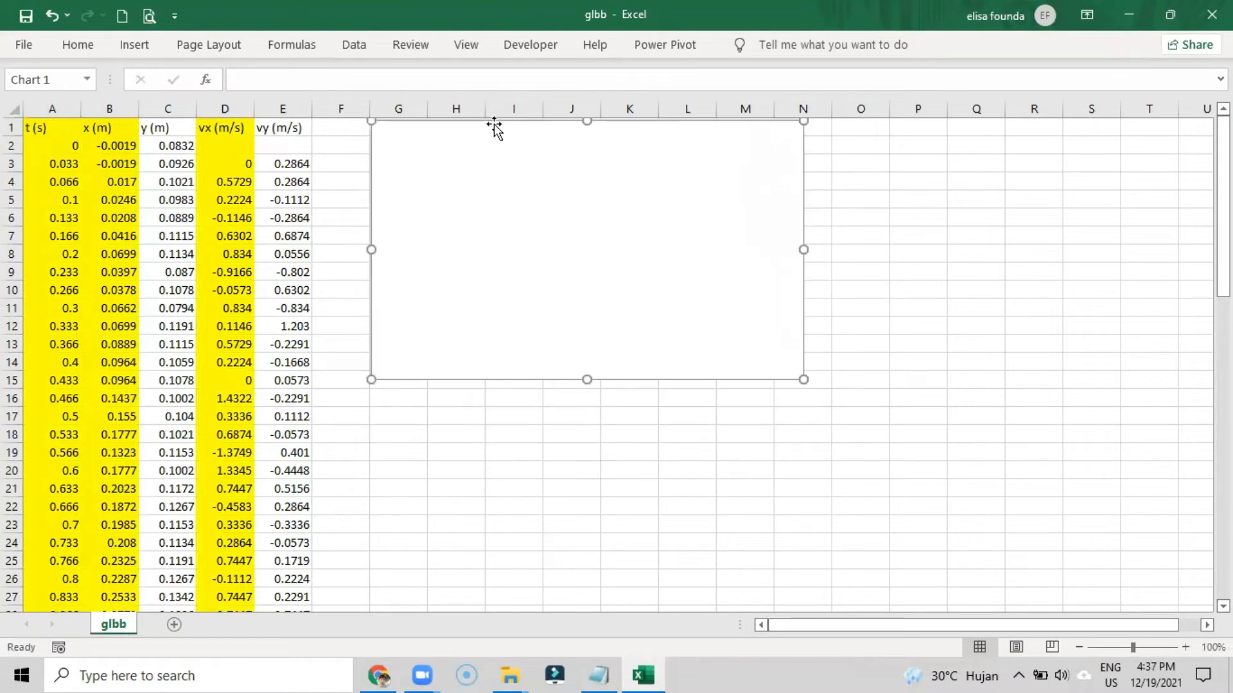
Add a data series to the scatter chart with the time values A2:A72 as its X values.
right_click(529, 172)
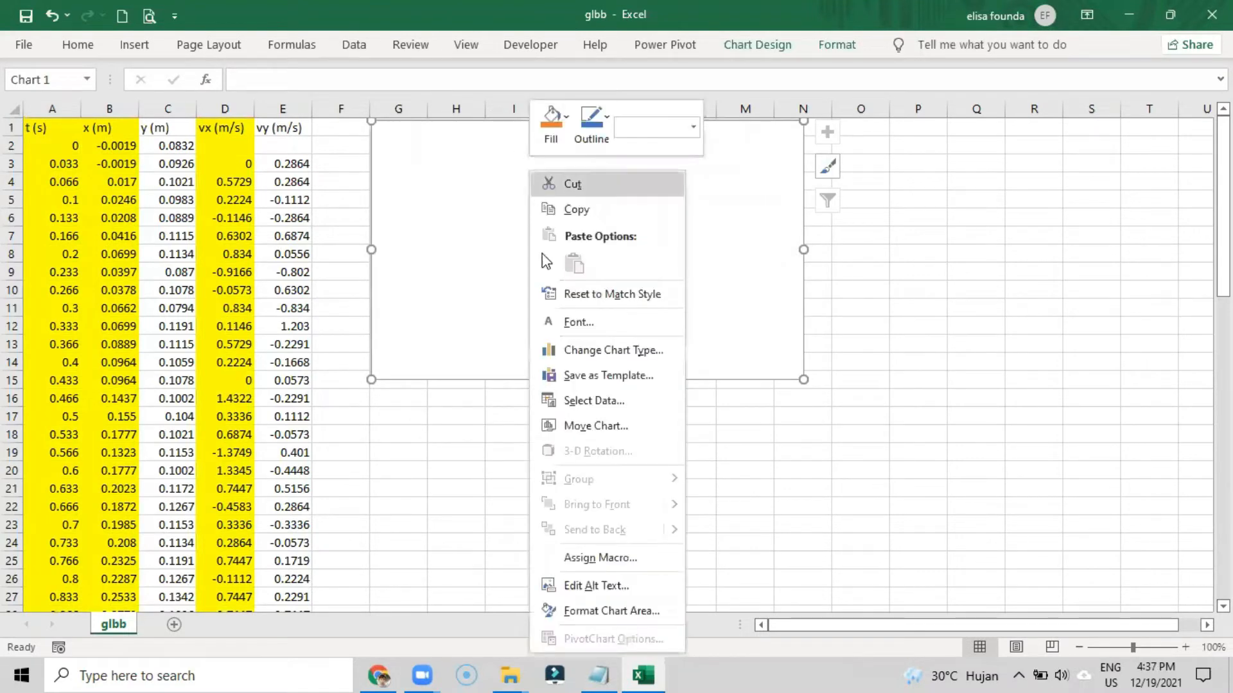
click(592, 401)
click(713, 237)
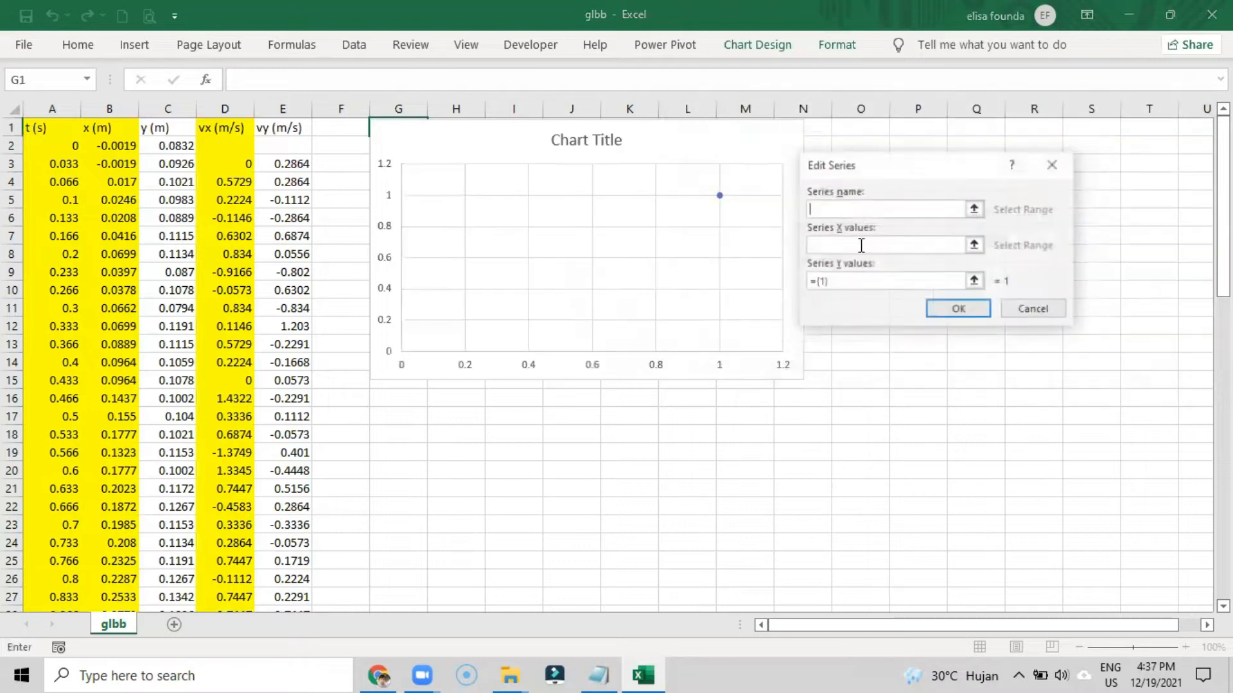
click(974, 245)
drag(60, 145, 55, 584)
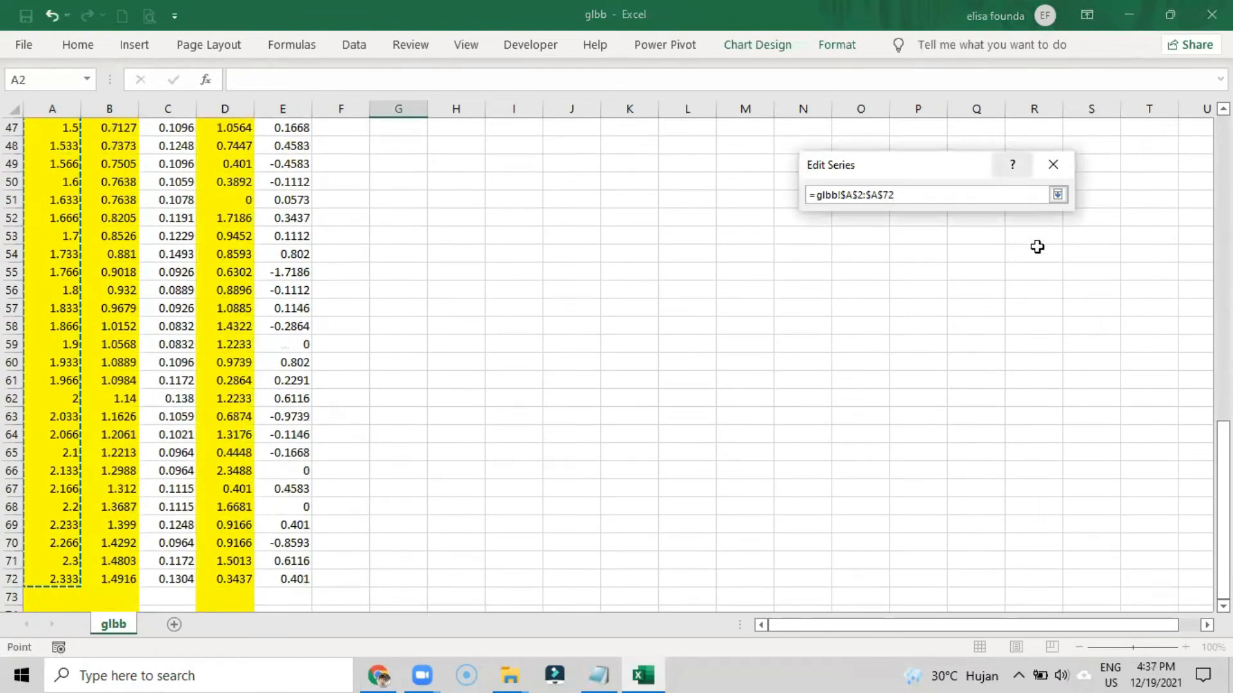
click(1058, 195)
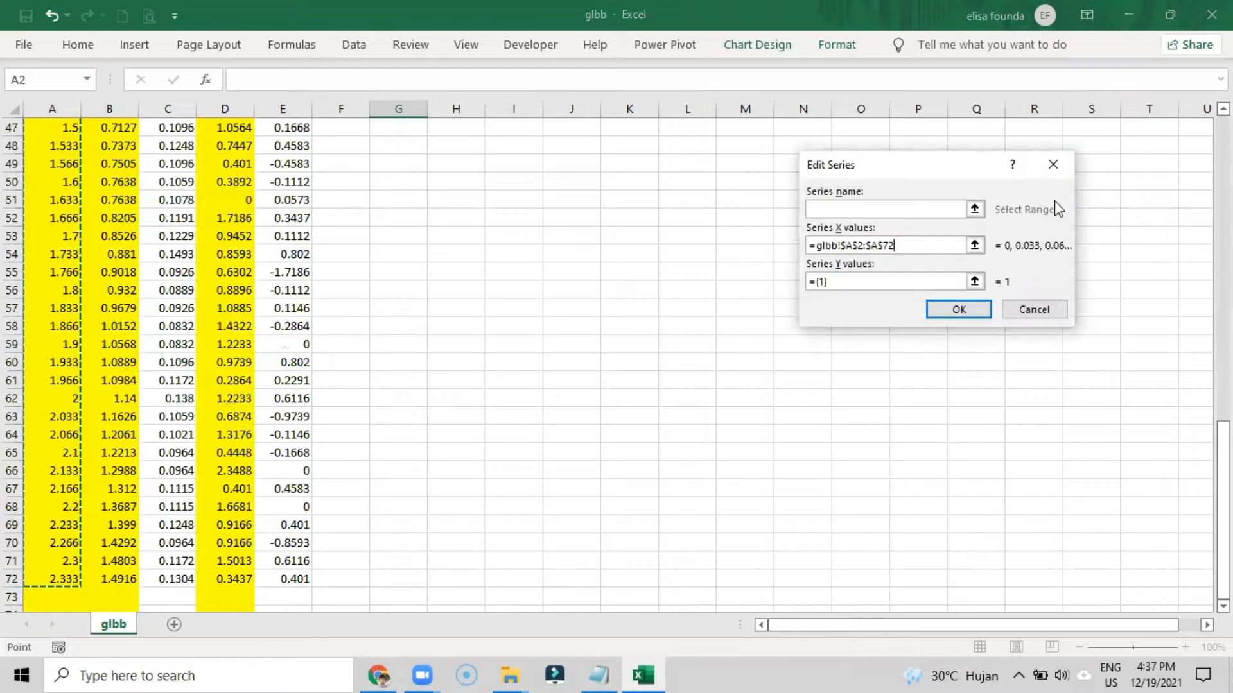
Set the series Y values to the x positions in B2:B72.
click(975, 283)
scroll(481, 285, up, 15)
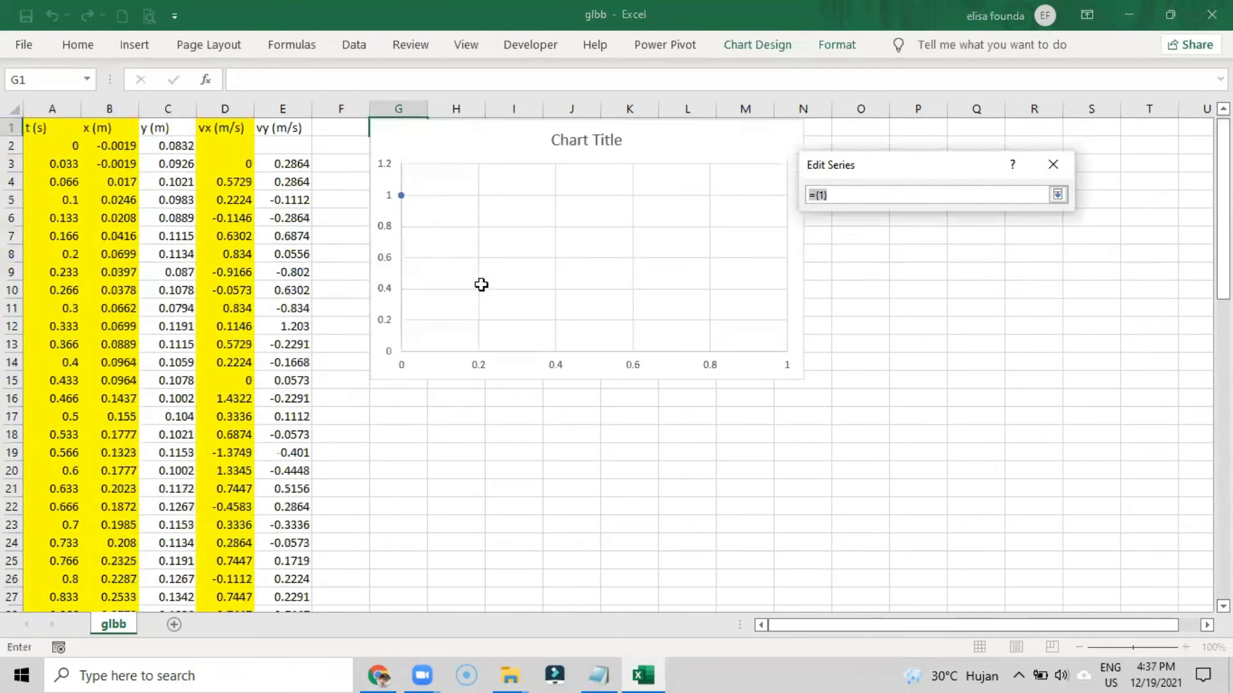
drag(119, 141, 111, 579)
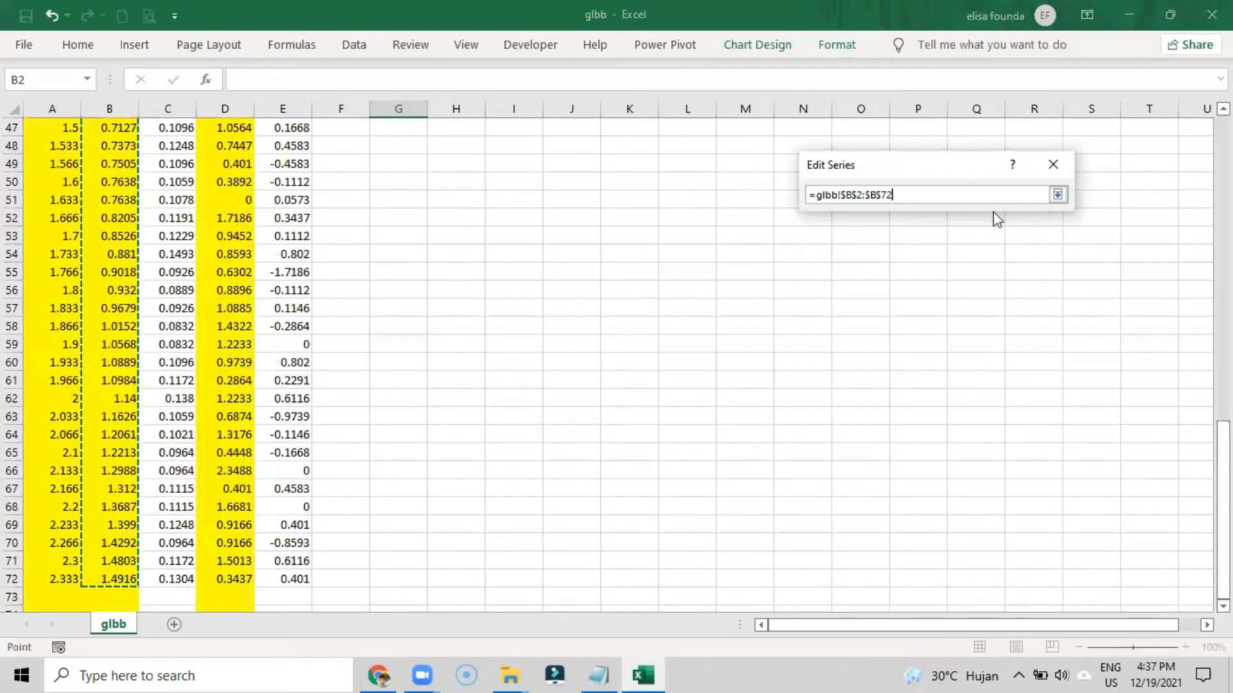
click(1058, 196)
Name the series "x-t" and apply the chart's data source settings.
click(877, 209)
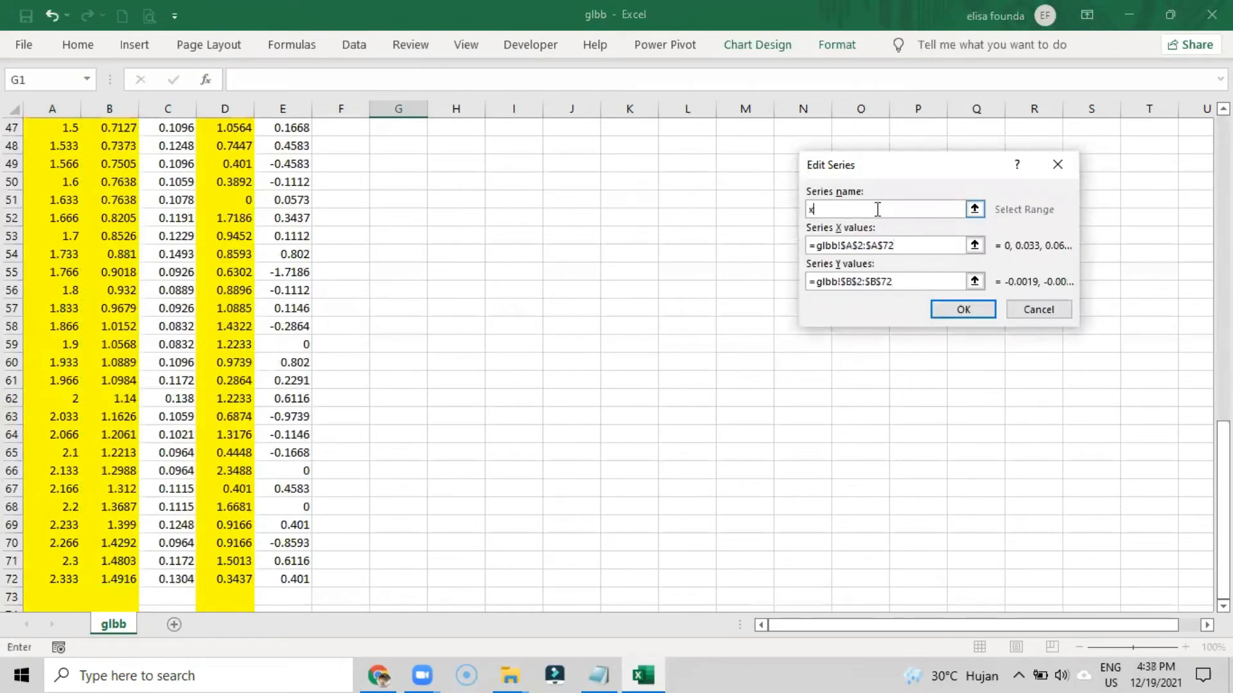
text(x-t)
click(874, 246)
click(963, 309)
click(1087, 366)
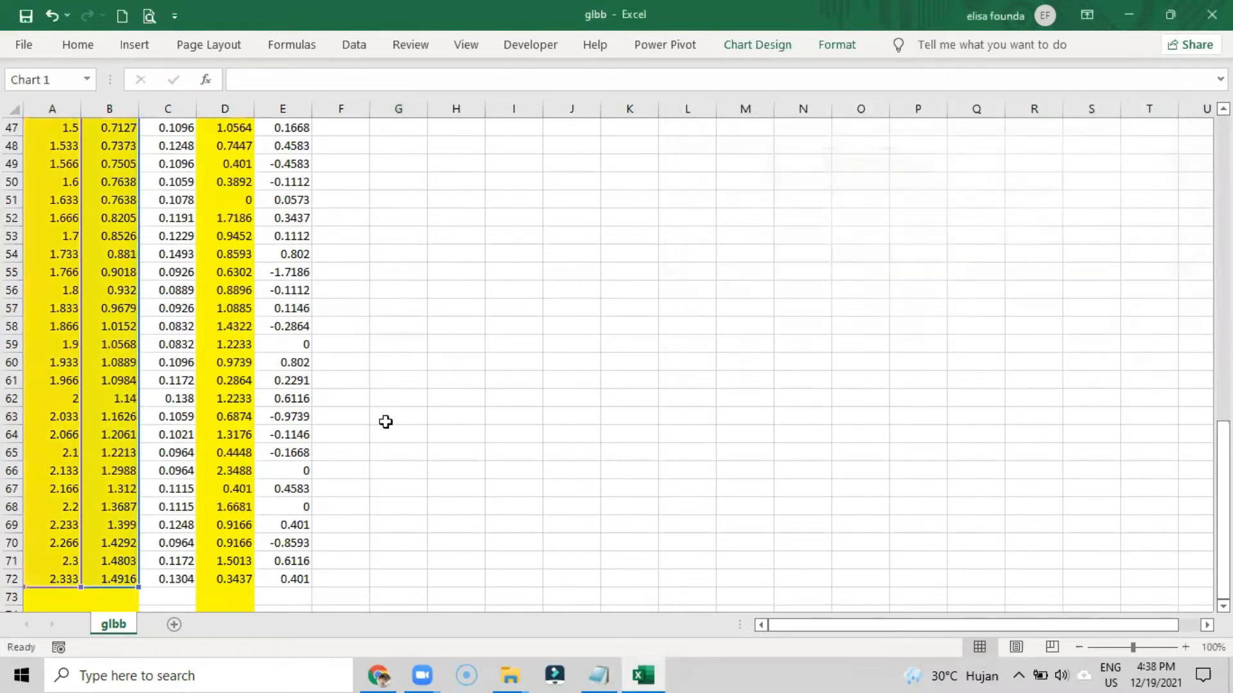
Add a primary horizontal axis title to the x-t scatter chart.
scroll(689, 339, up, 5)
scroll(689, 339, up, 10)
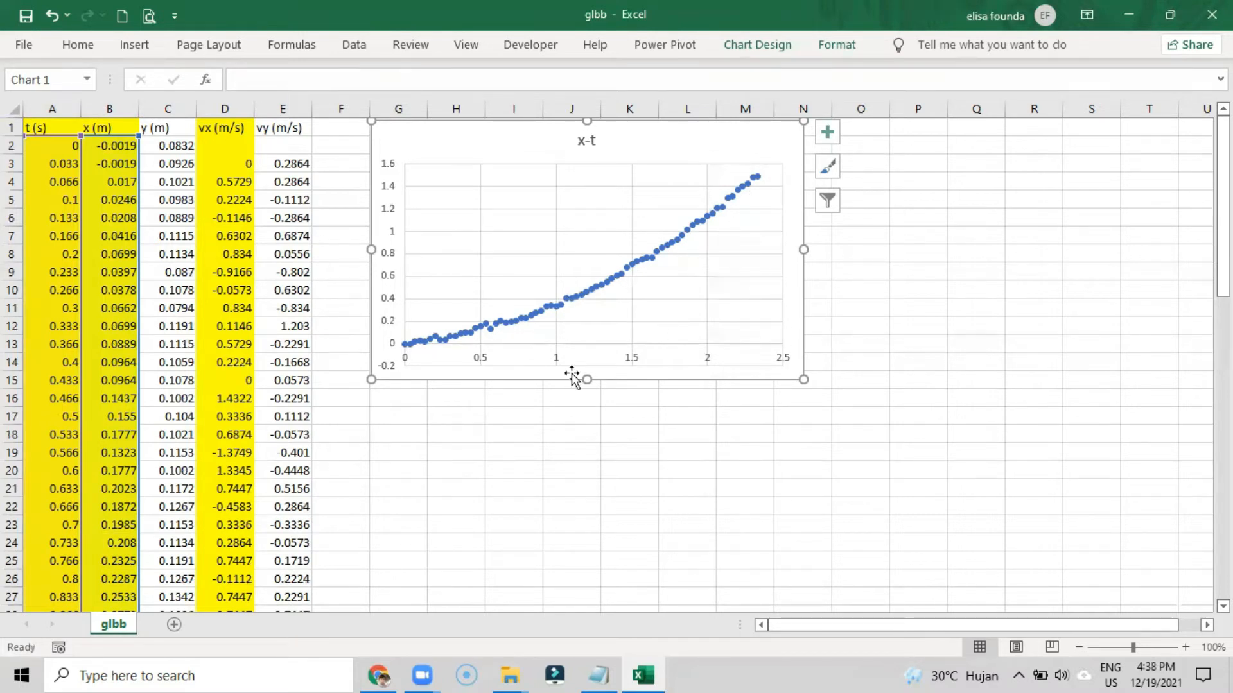
click(418, 343)
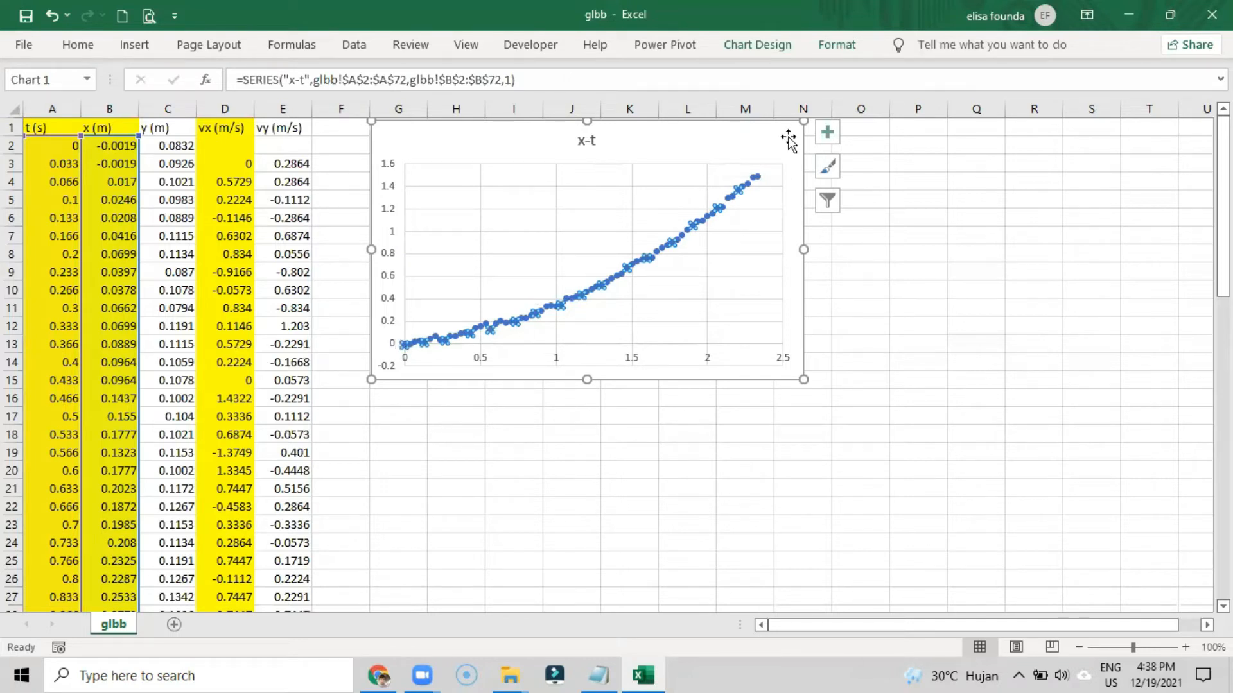
click(502, 140)
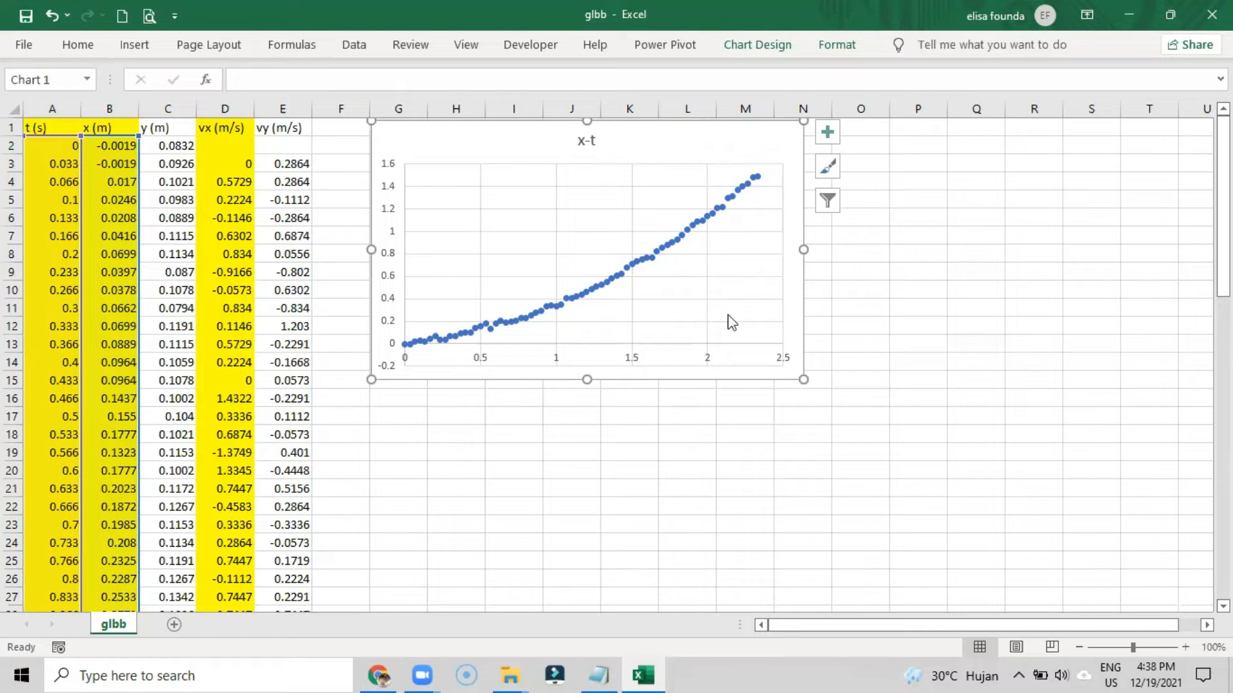
click(731, 46)
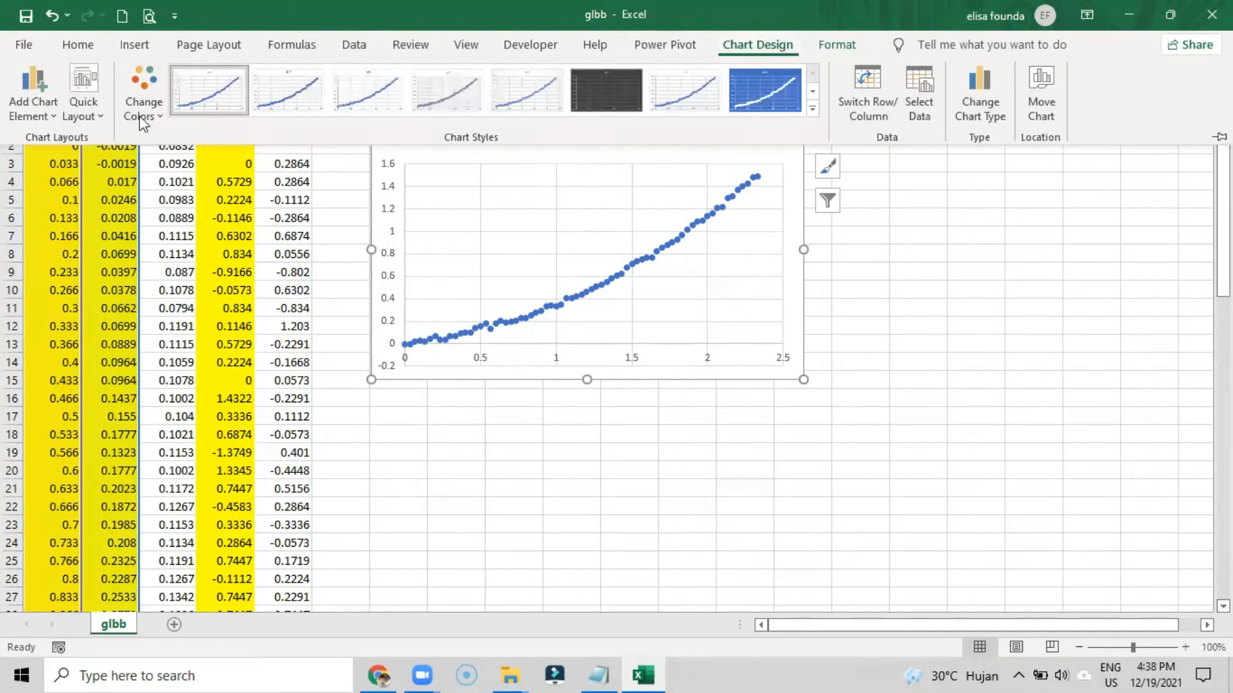
click(22, 99)
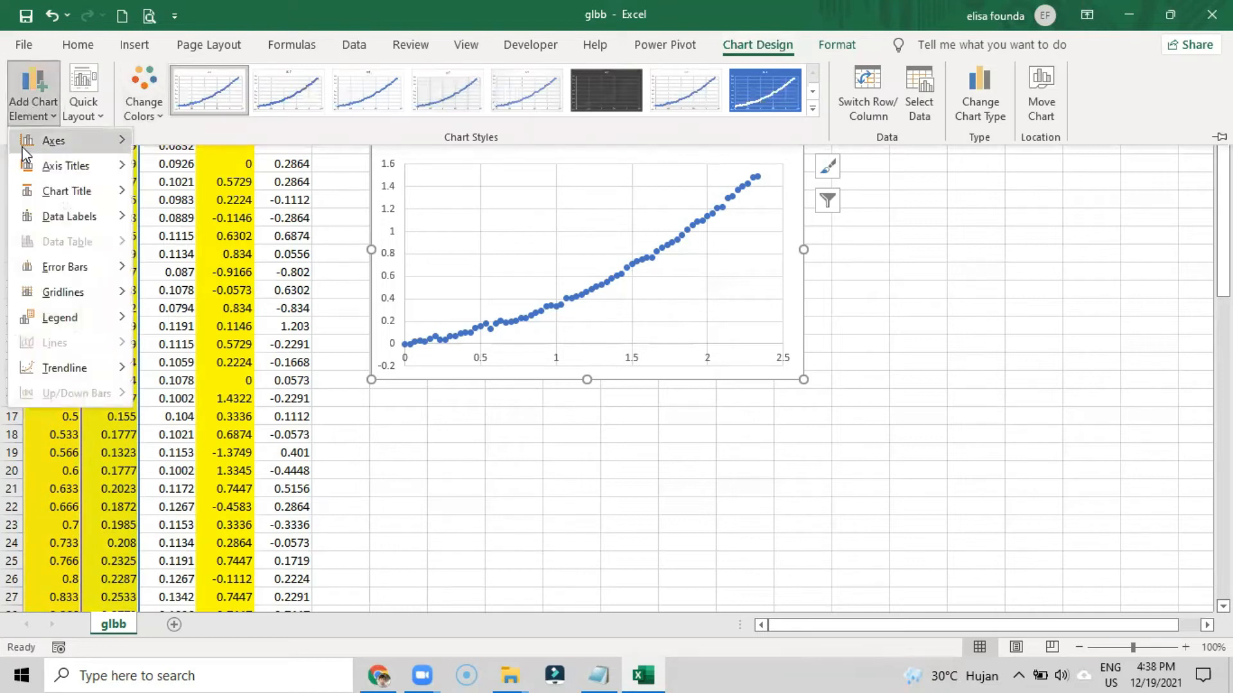
mouse_move(22, 144)
mouse_move(33, 167)
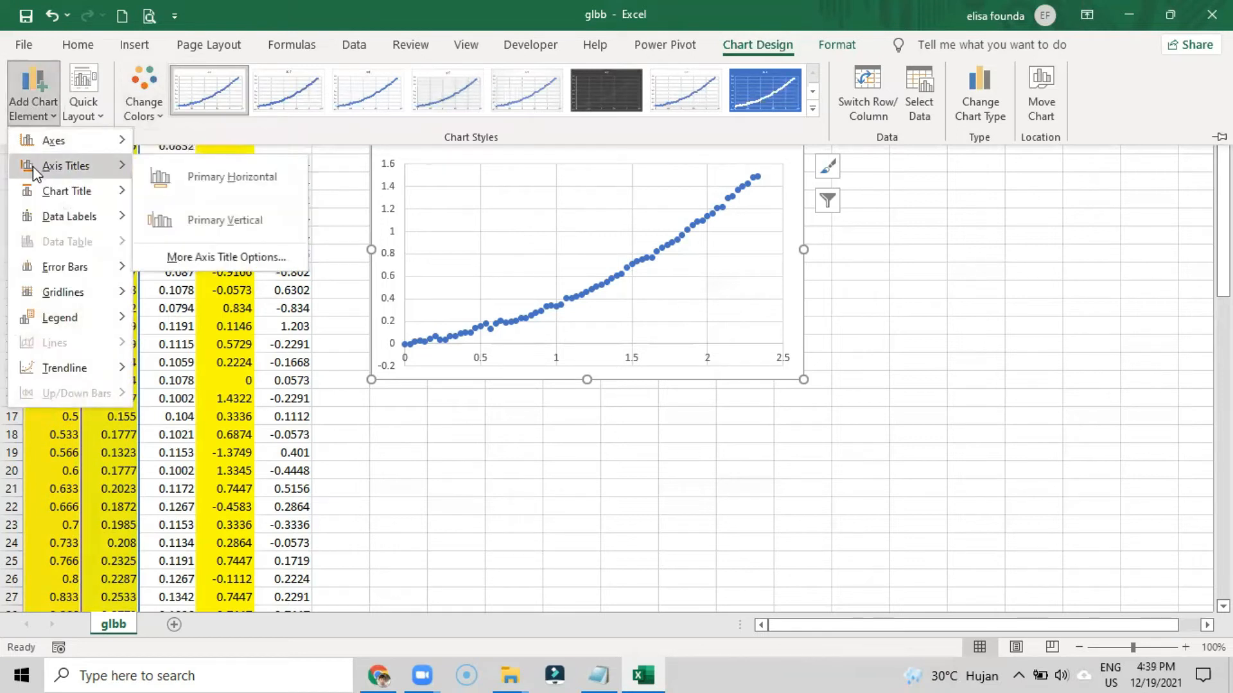
click(195, 184)
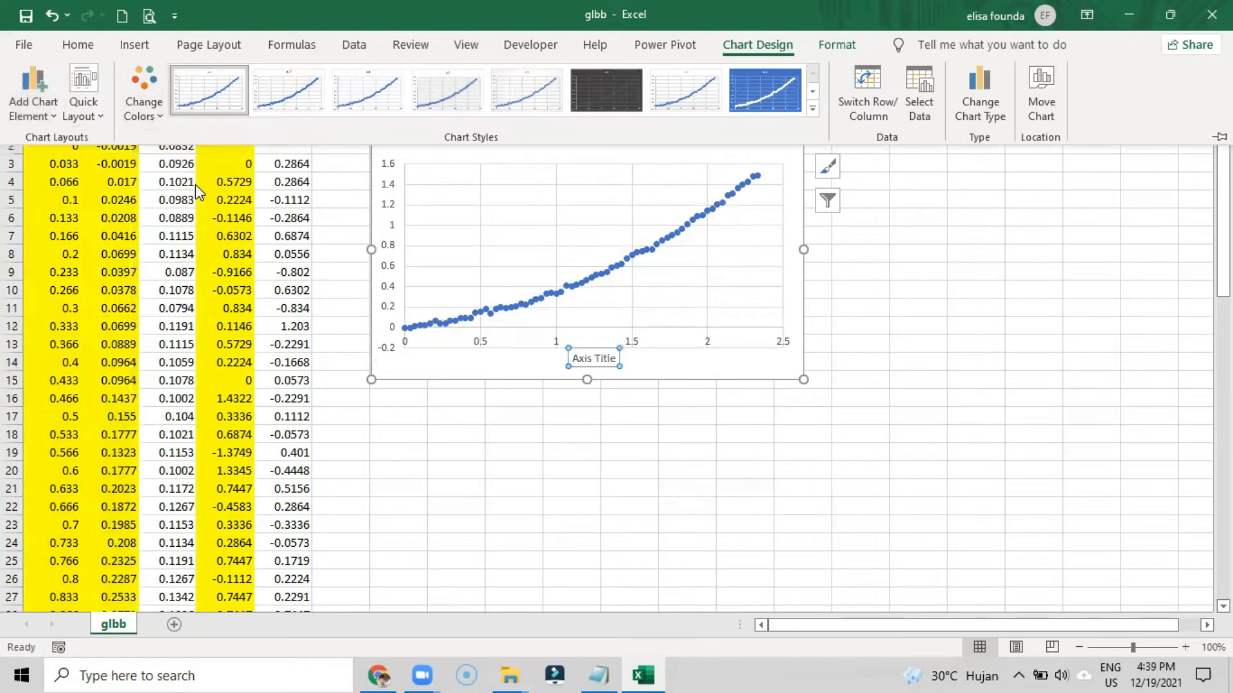
Add a primary vertical axis title to the x-t chart and set its text to "x (m)".
click(34, 101)
mouse_move(41, 165)
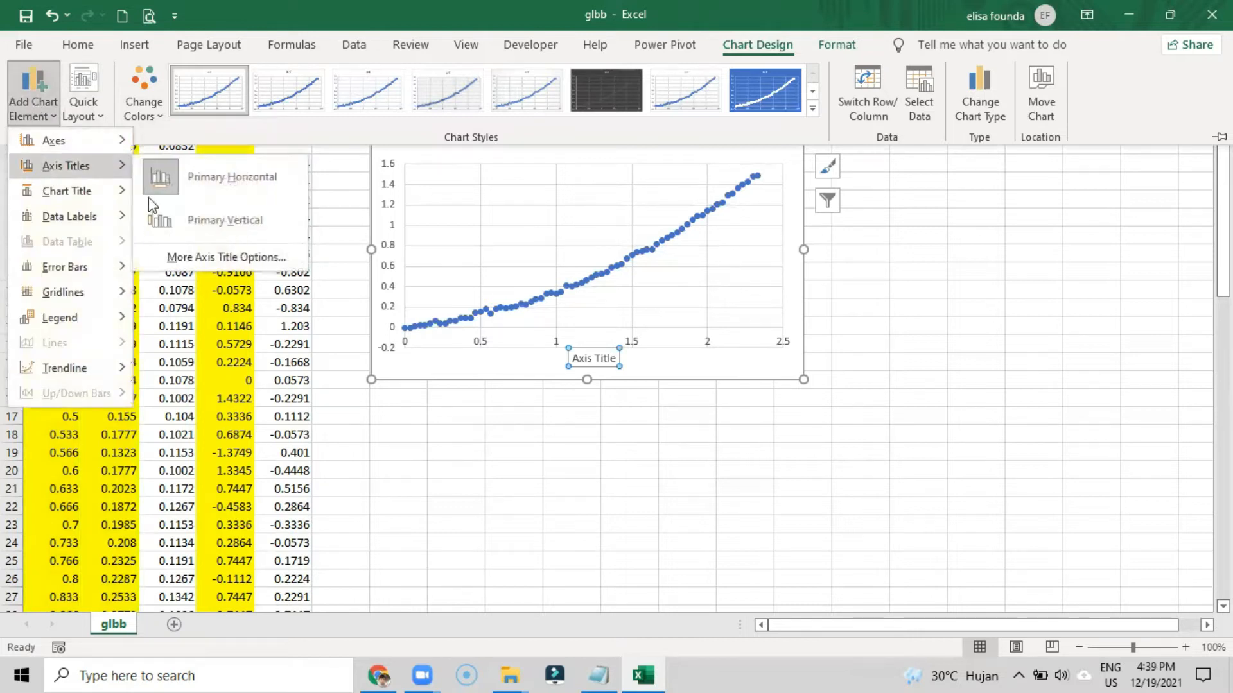
click(175, 219)
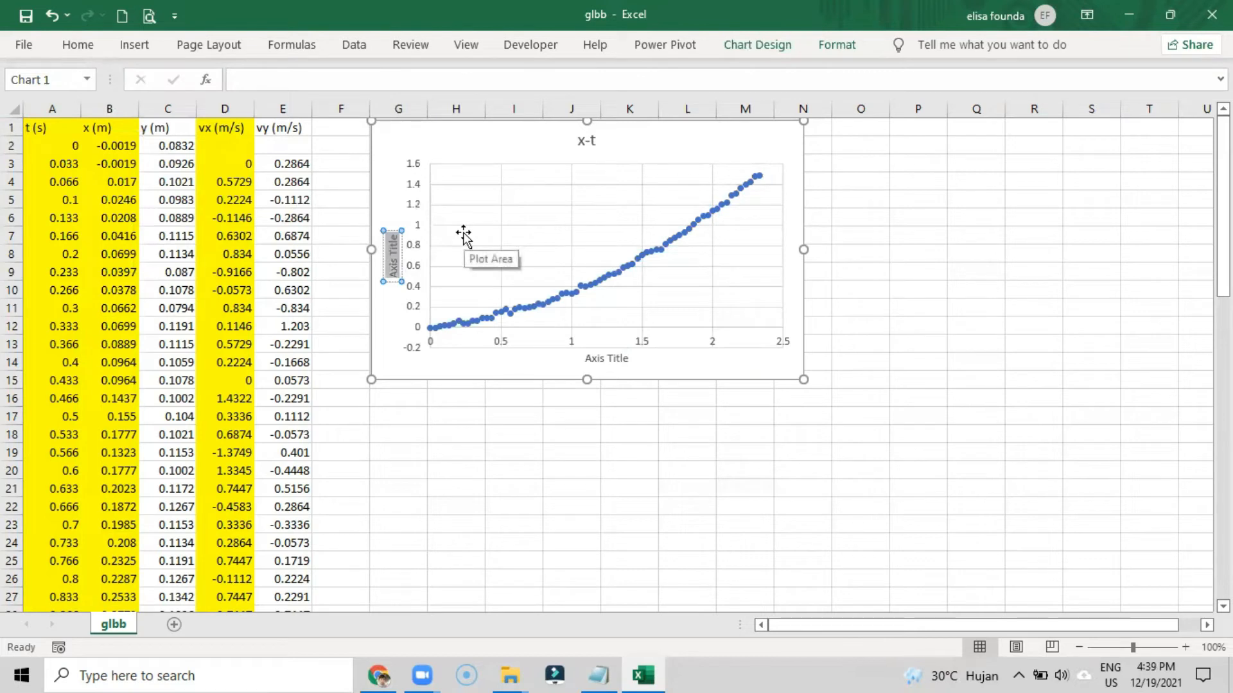
text(x (m))
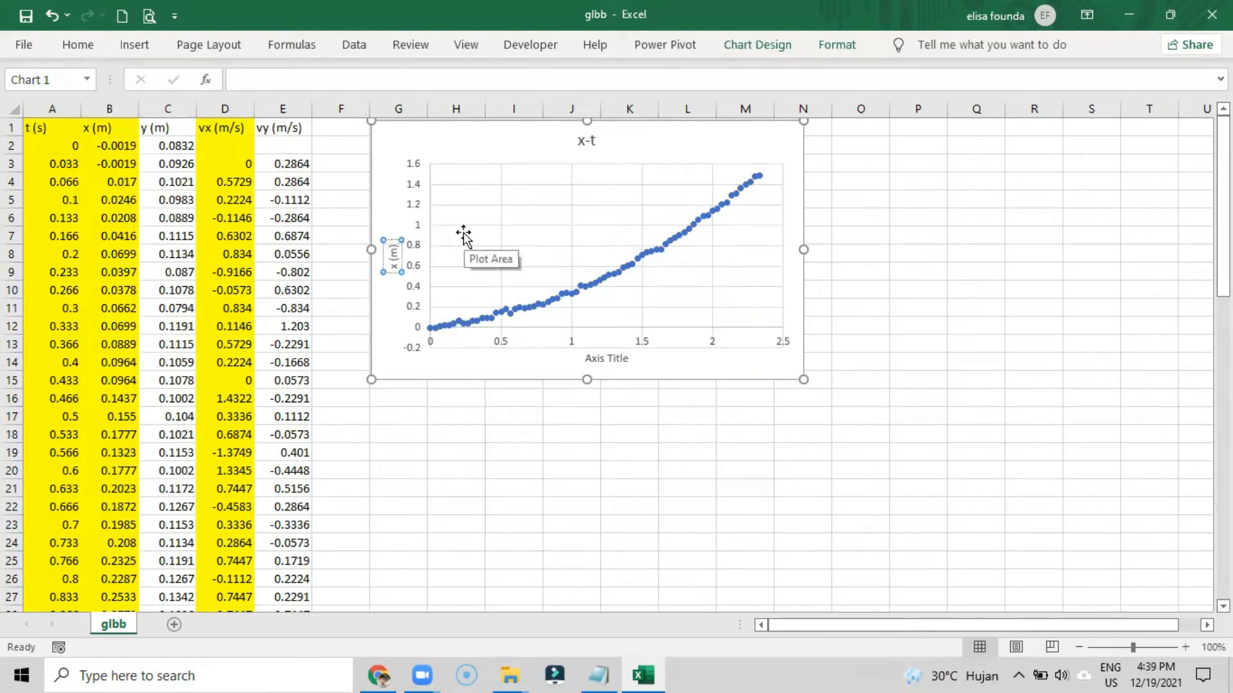
Replace the horizontal axis title's placeholder text with "t (s)".
click(599, 357)
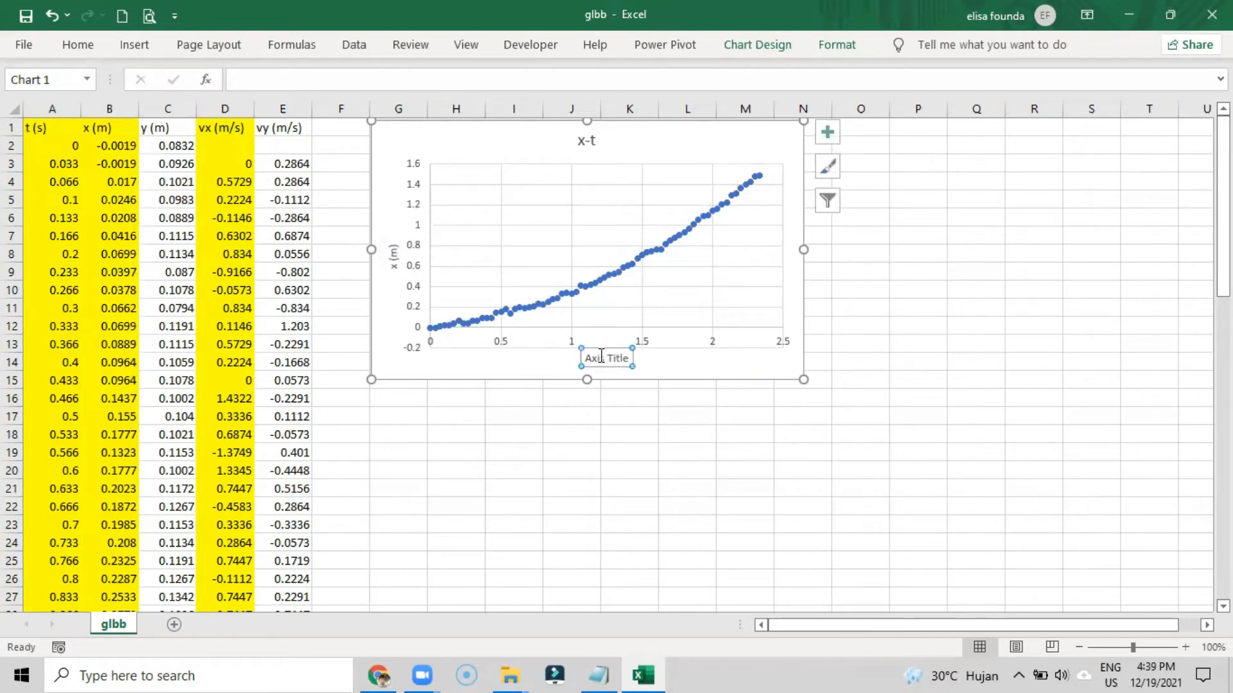
triple_click(601, 357)
key(Delete)
text(t (s))
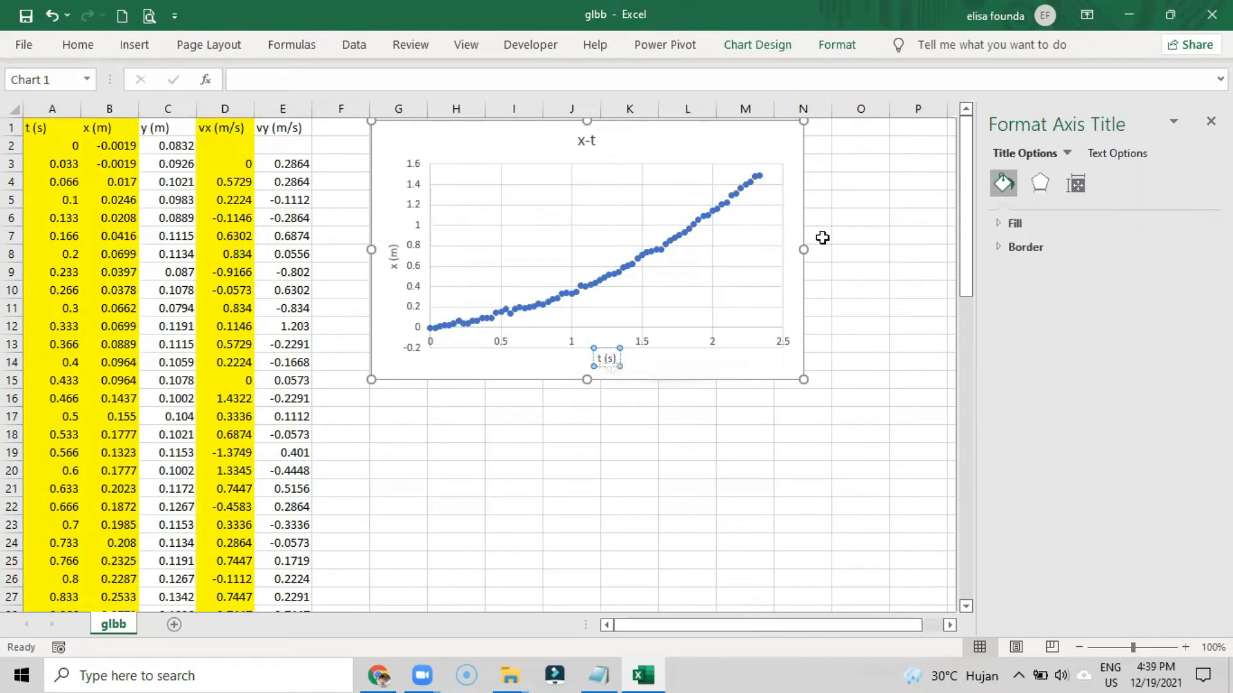
click(838, 219)
Add a trendline to the x-t data series.
click(485, 326)
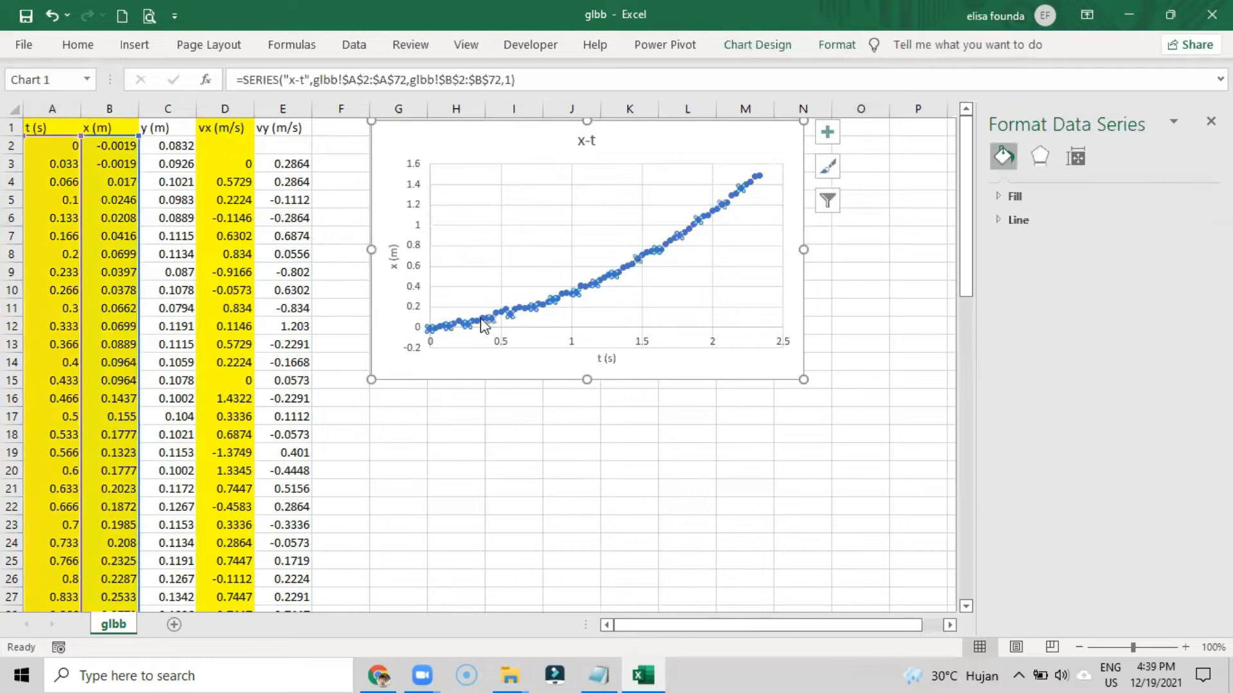
mouse_move(527, 312)
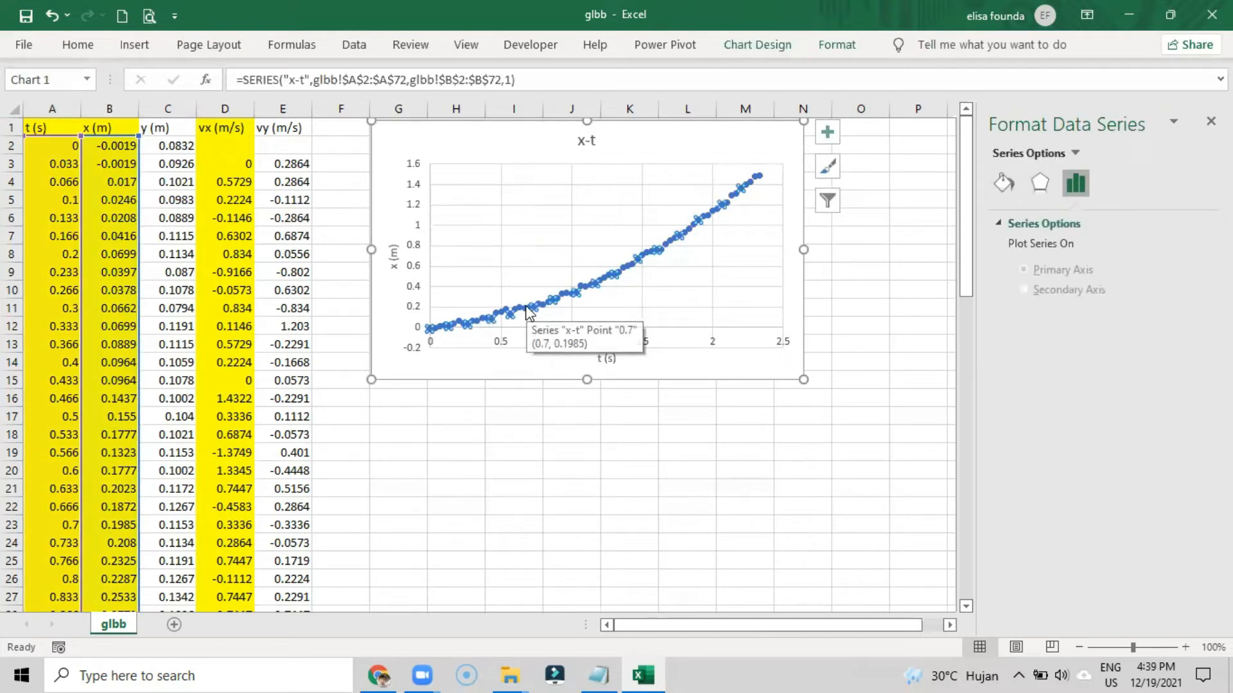
right_click(527, 313)
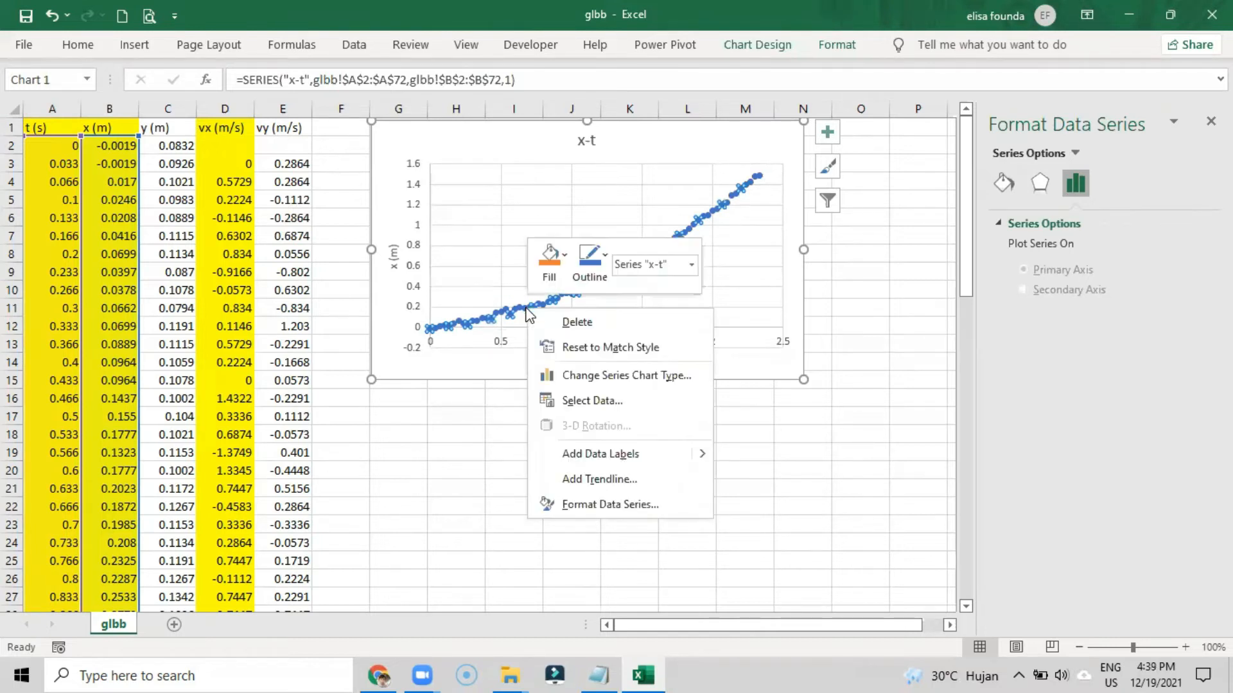
click(584, 480)
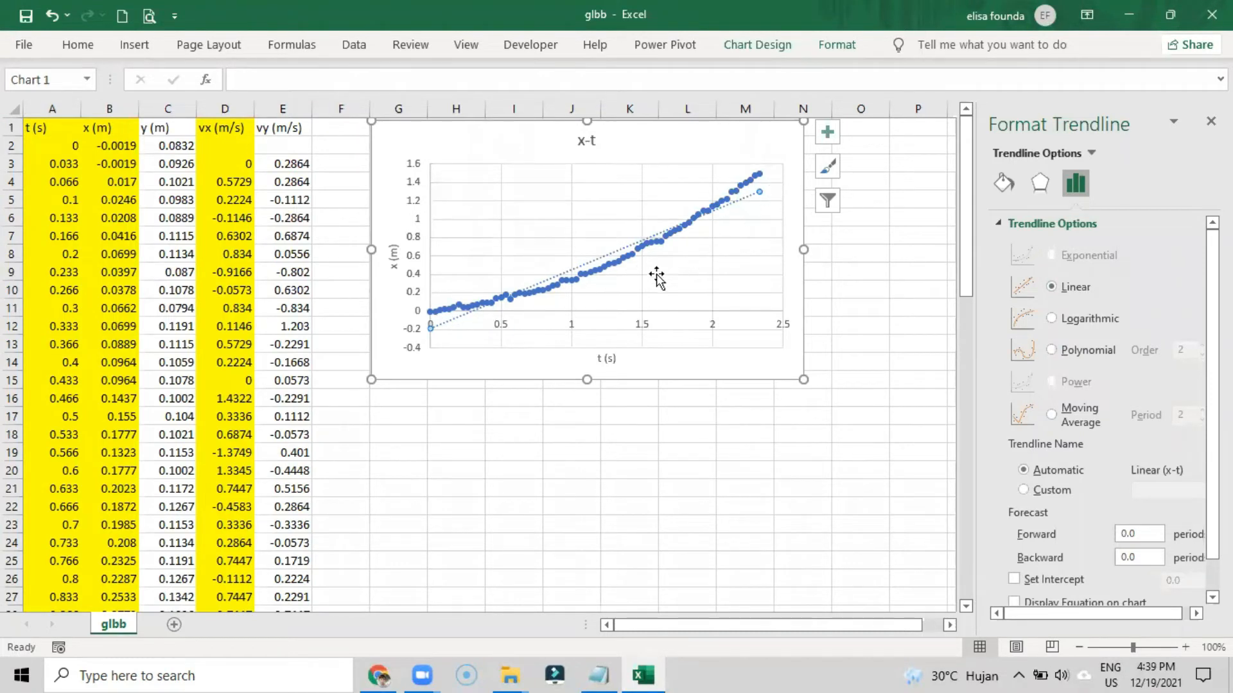
Change the trendline of the x-t series to a polynomial of order 2.
click(472, 330)
click(434, 311)
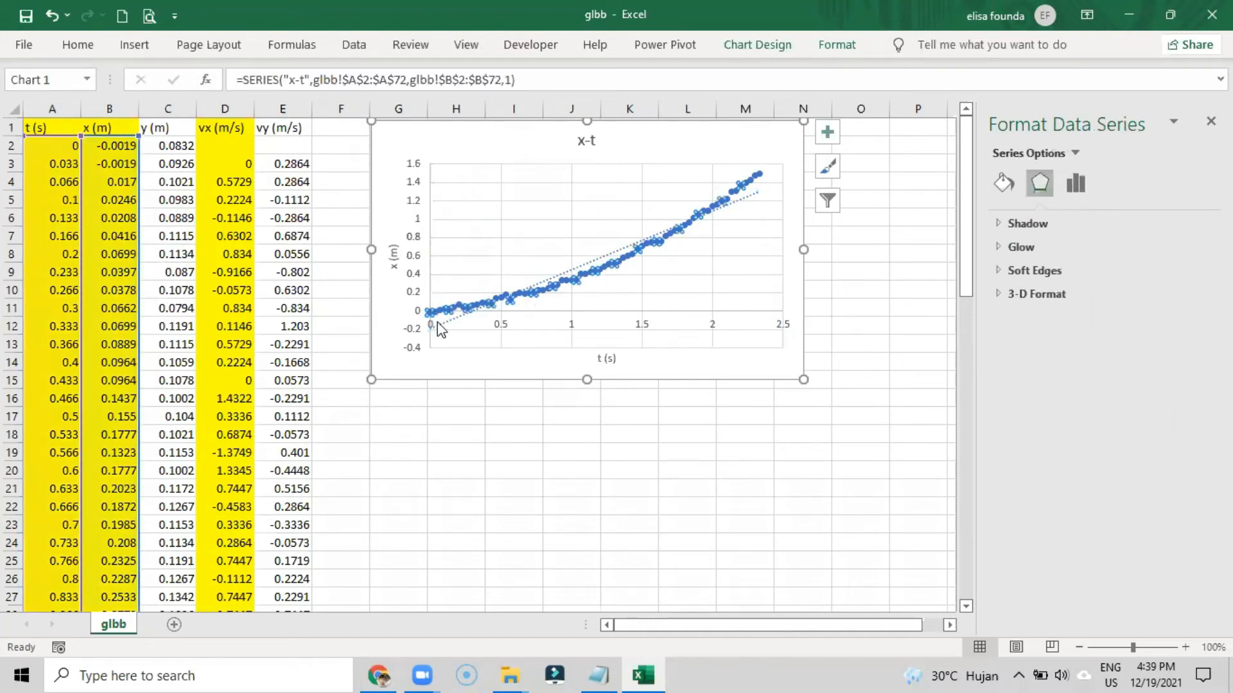
click(477, 163)
click(587, 266)
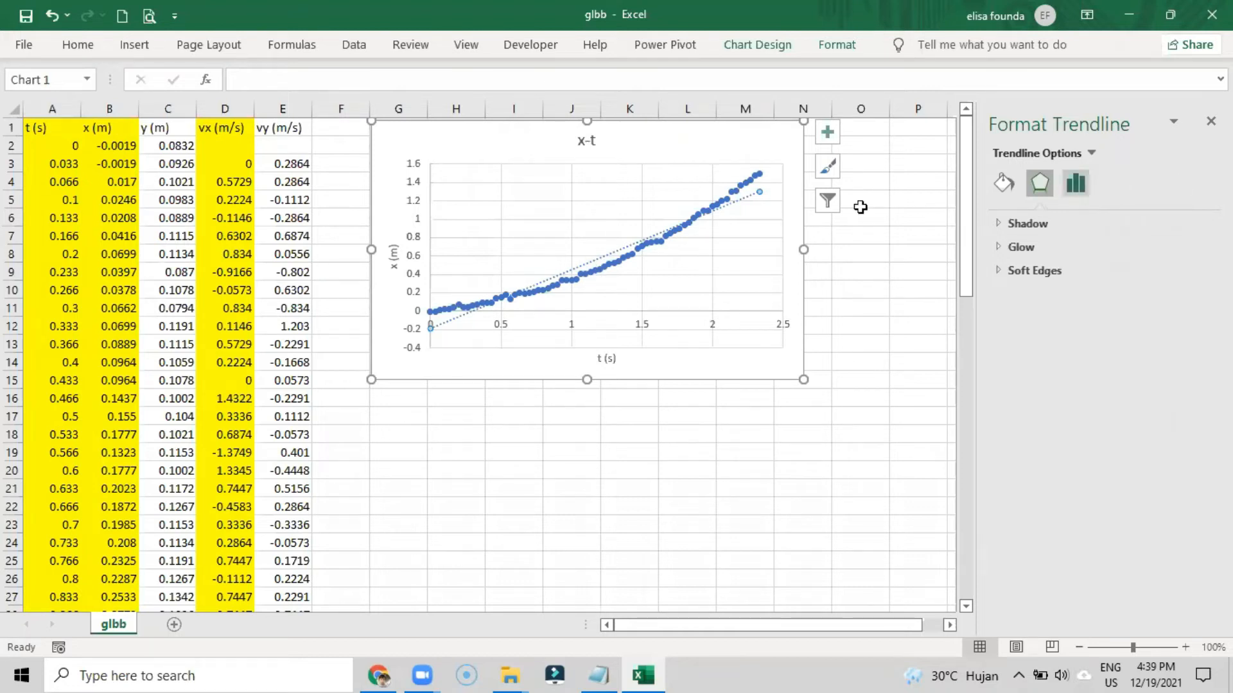
right_click(626, 253)
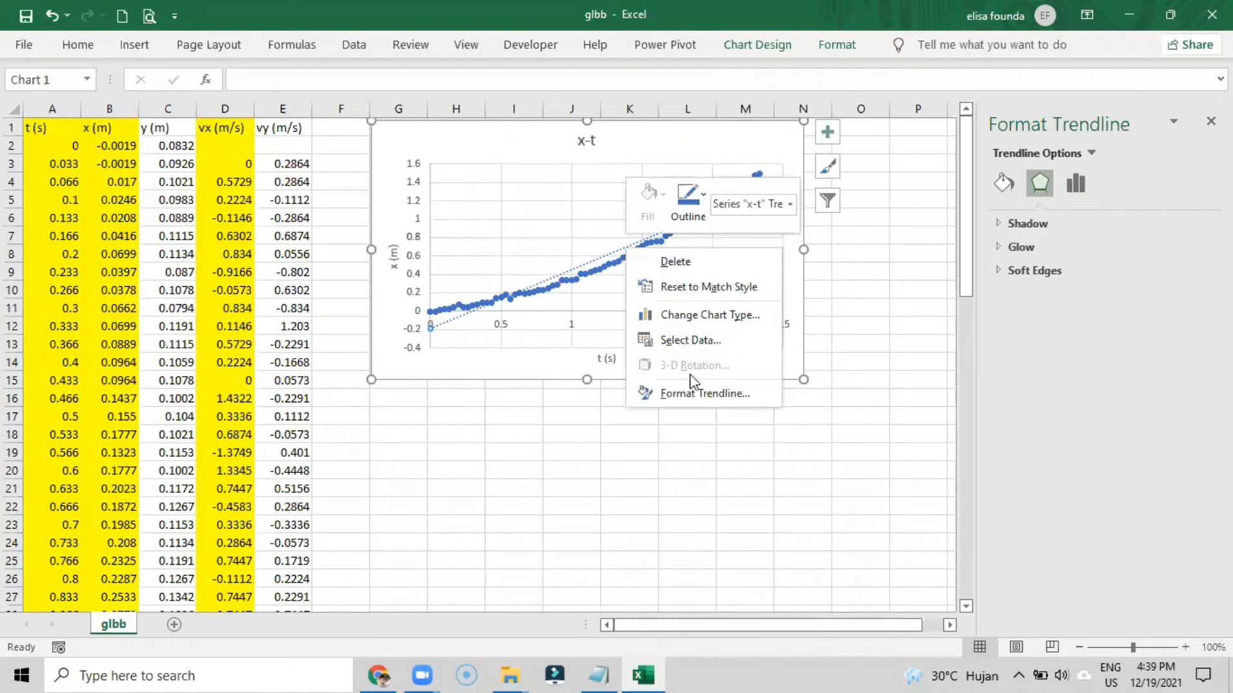
click(710, 389)
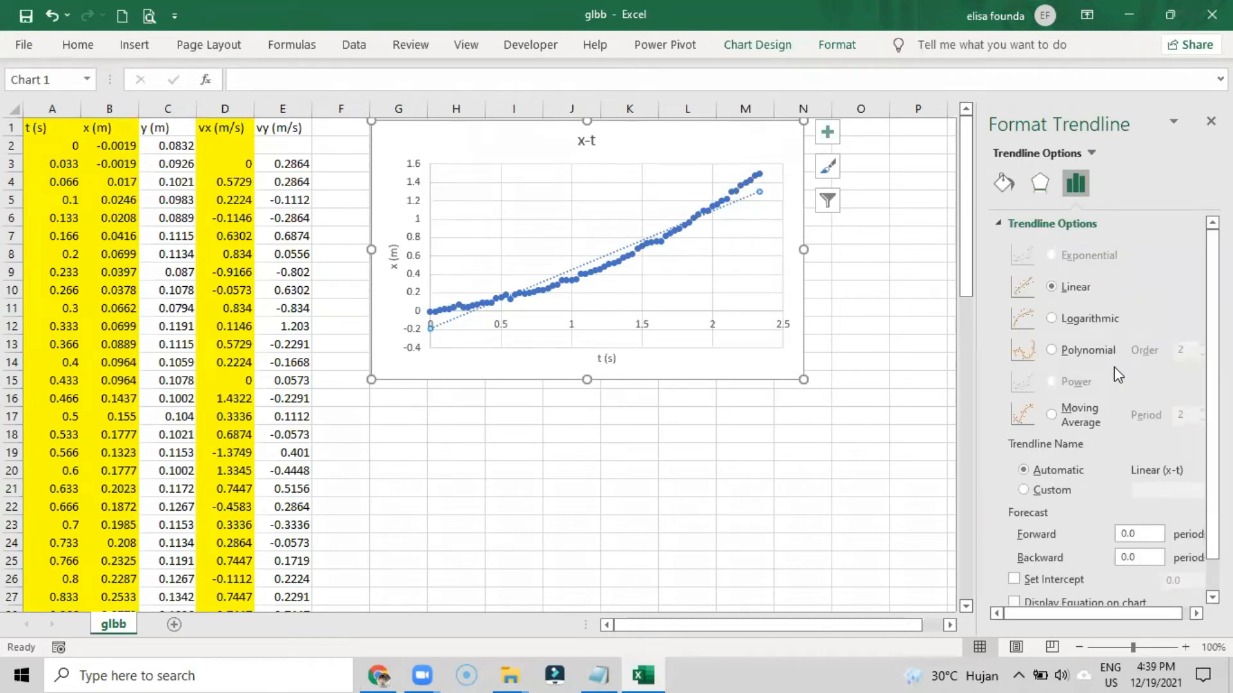
click(1080, 357)
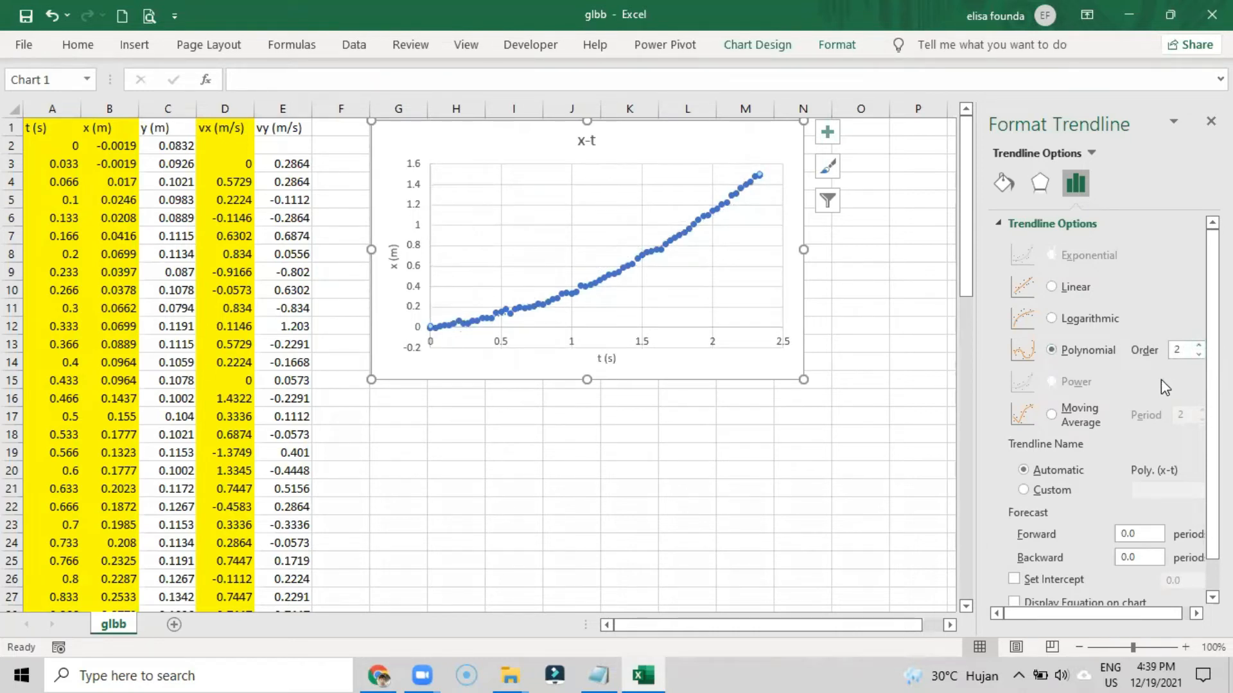
Display the trendline's equation and R-squared value on the chart and move their label into the empty area above the start of the curve.
scroll(1082, 381, down, 1)
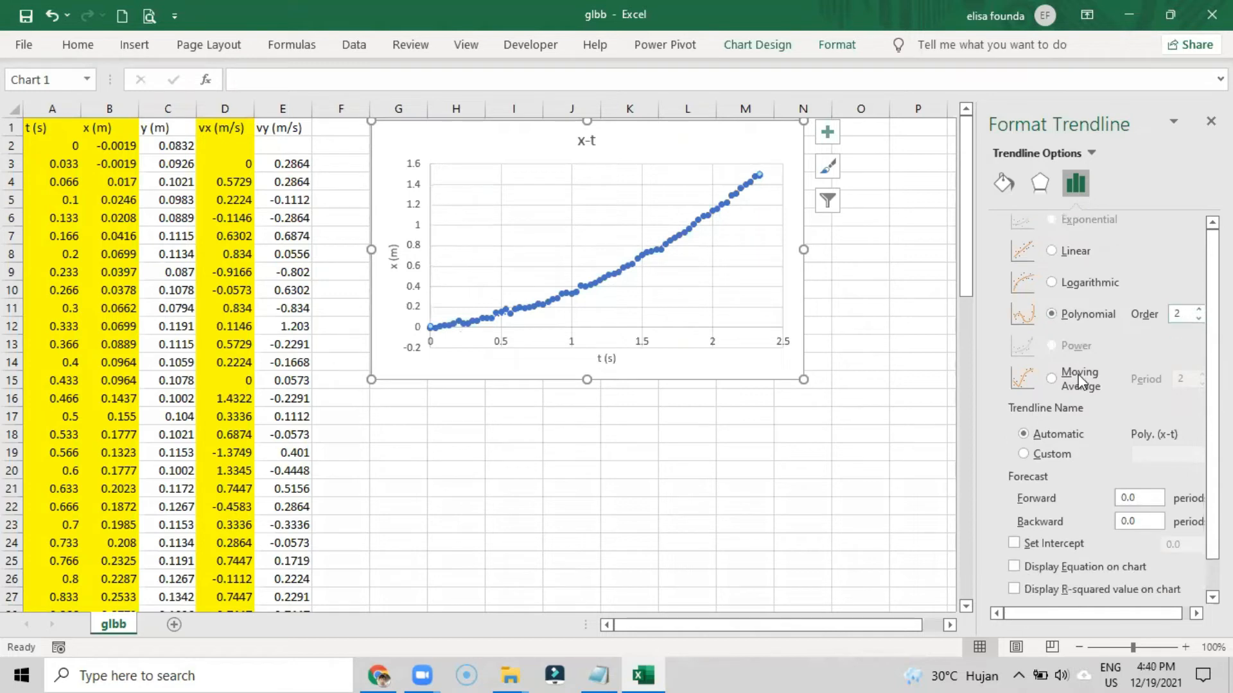
click(1053, 571)
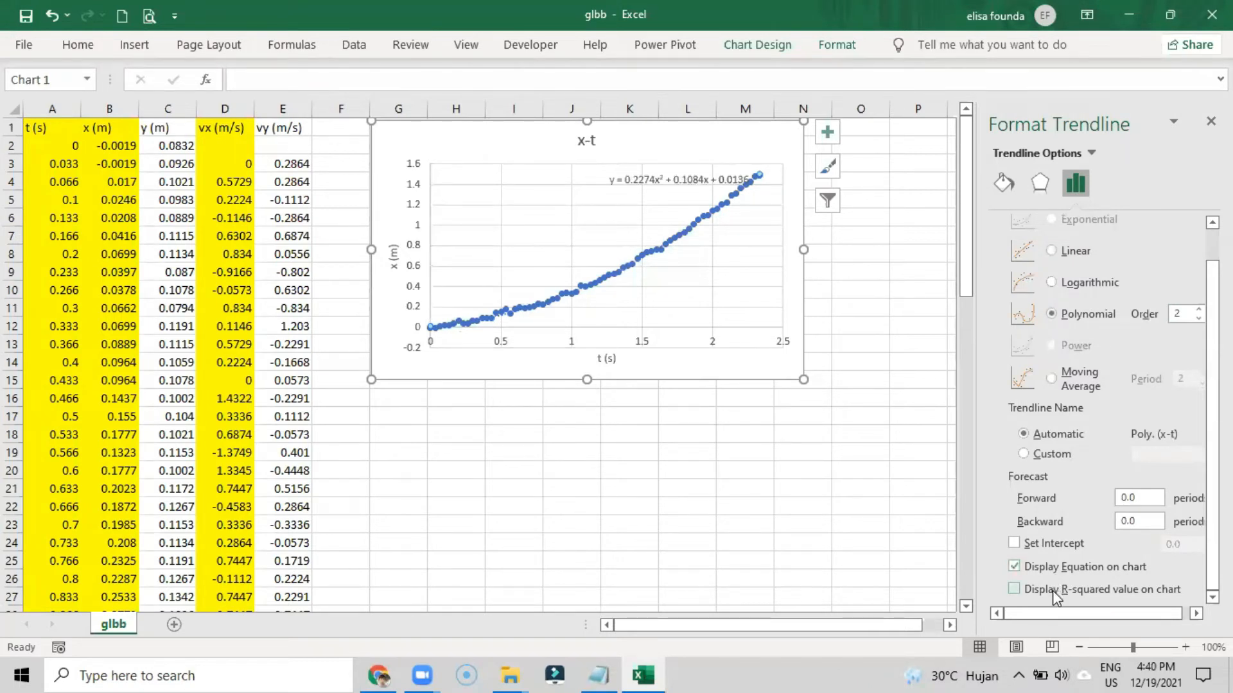
click(1055, 596)
drag(632, 177, 505, 251)
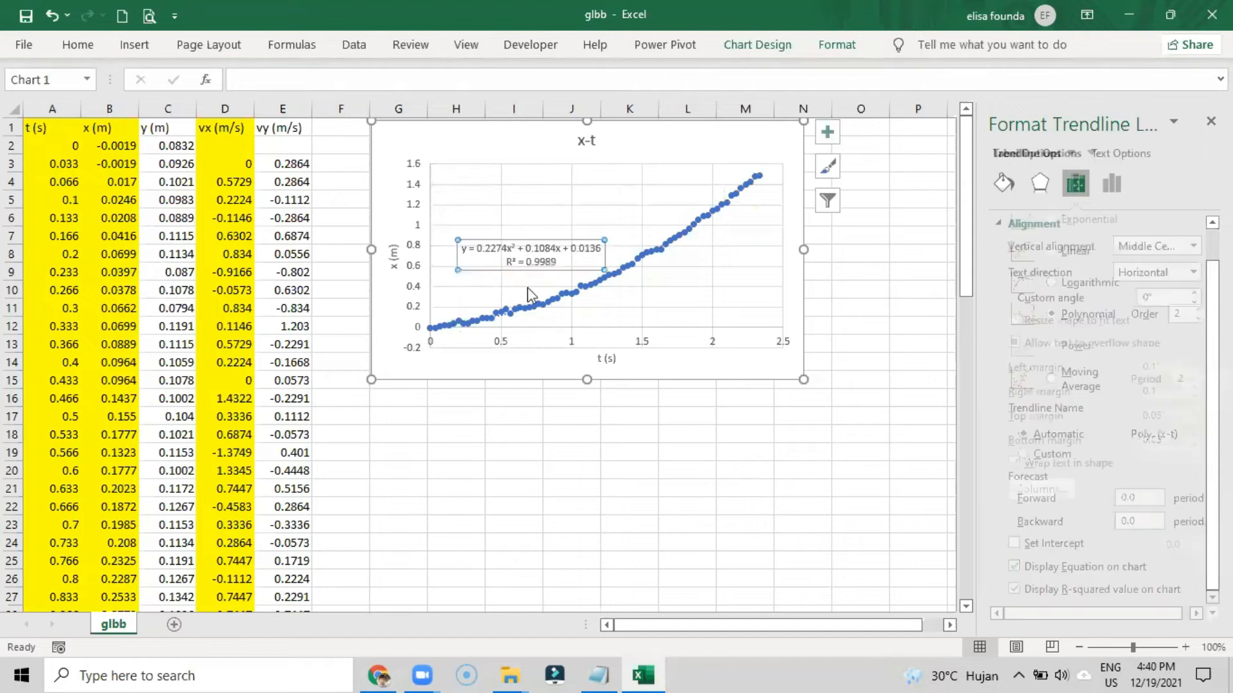
Enter the fitted equation "x = 0.2274t^2 +0.1084t+0.0136" as text in cell H16 below the chart.
click(440, 400)
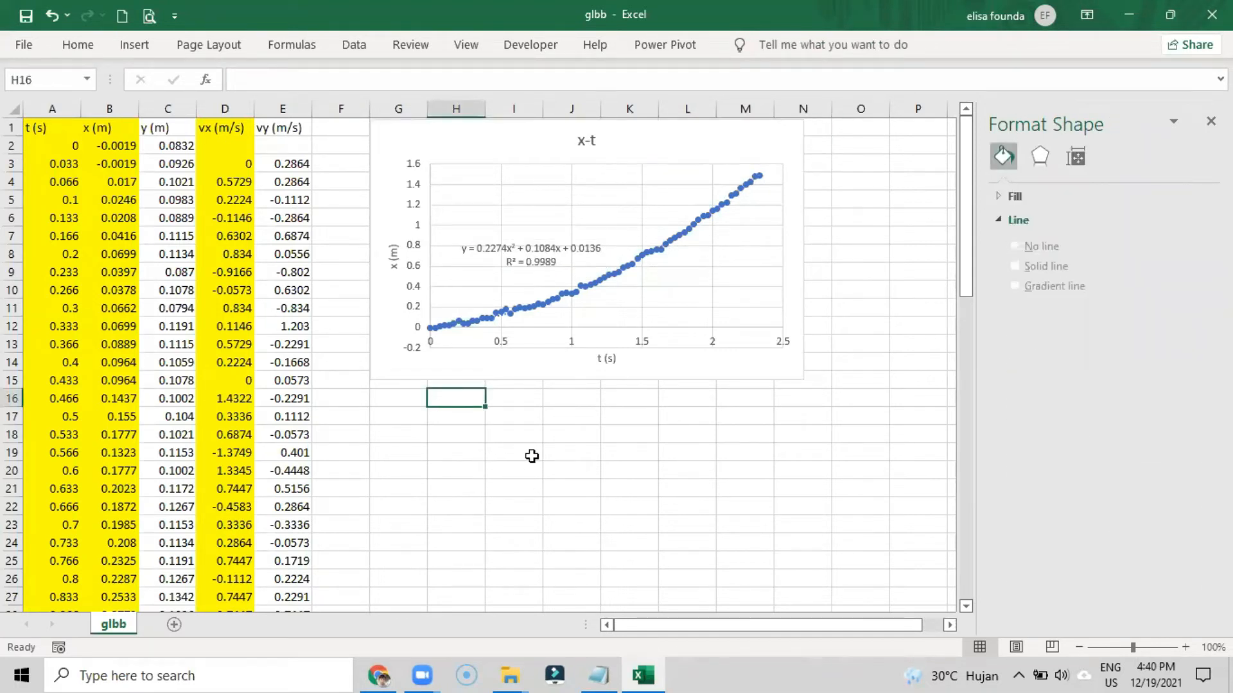
text(x)
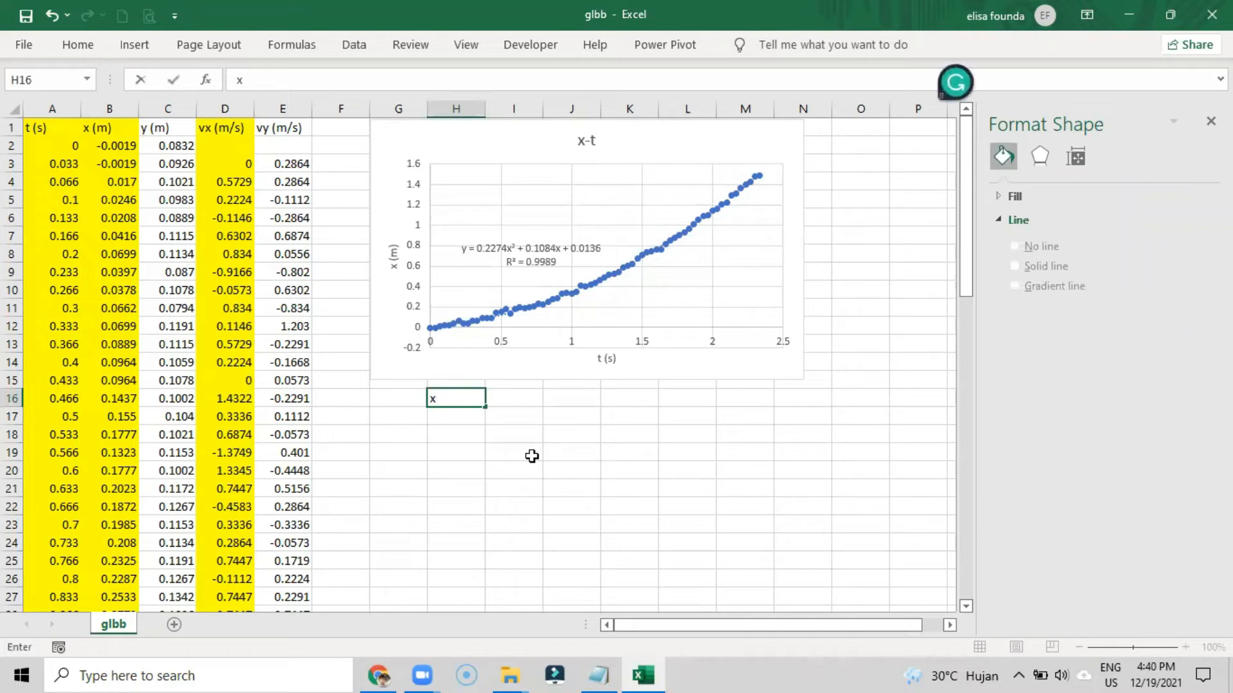
text( = 0.2274t^2 )
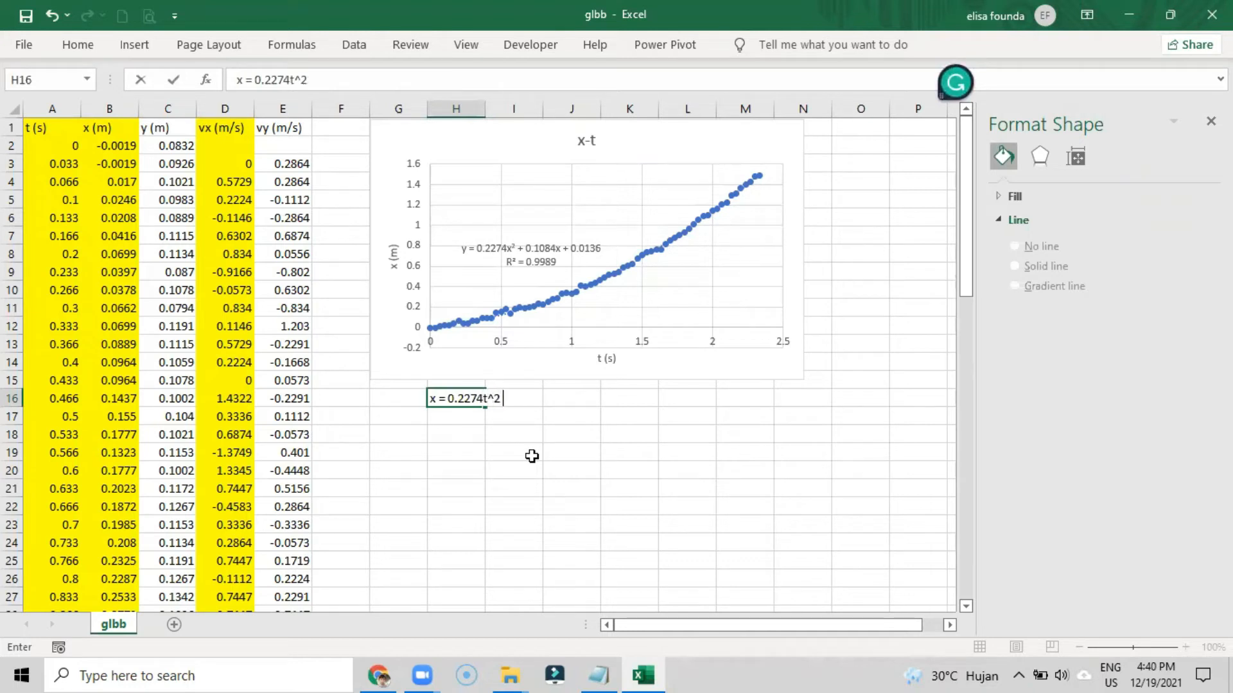
text(+0.1084t+)
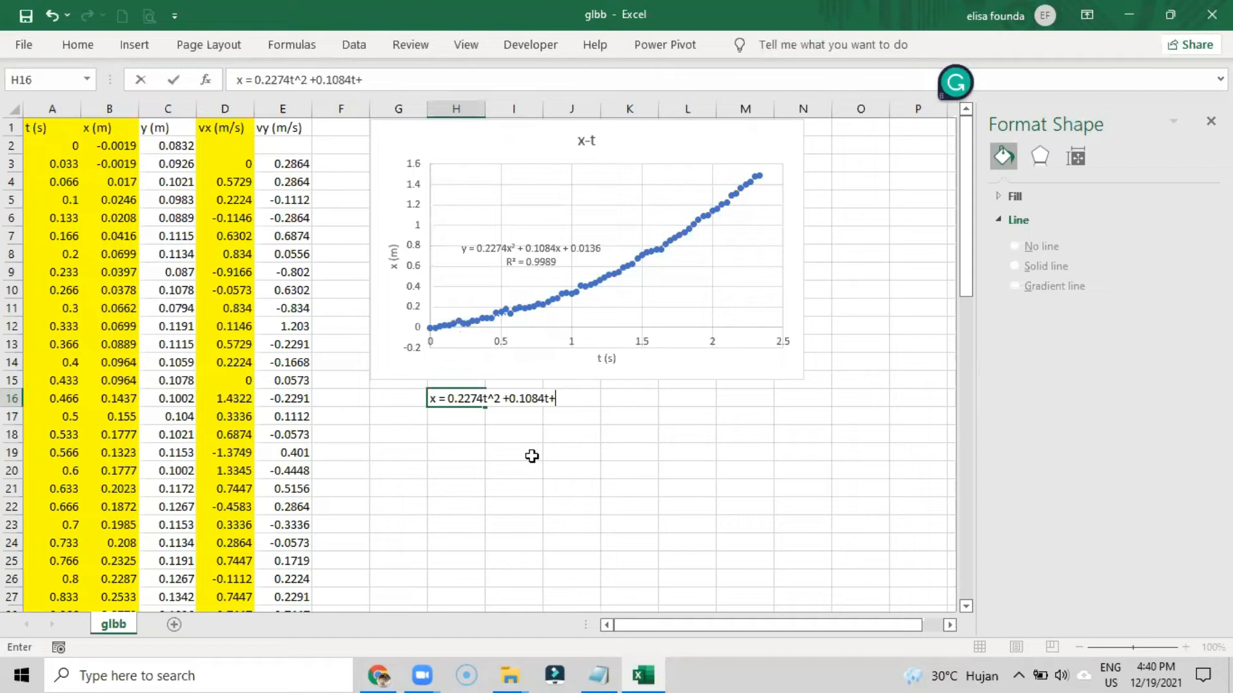
text(.0136)
key(Return)
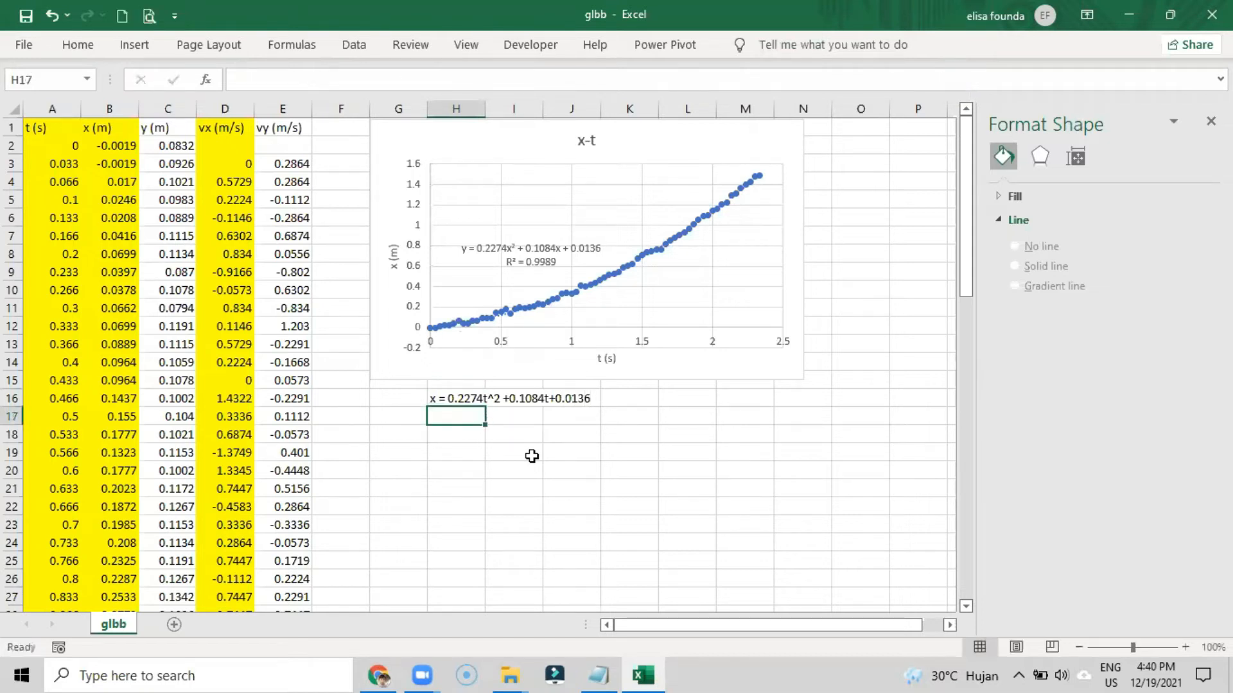
Fill cell H16 with yellow and enlarge its font by two size steps.
click(453, 399)
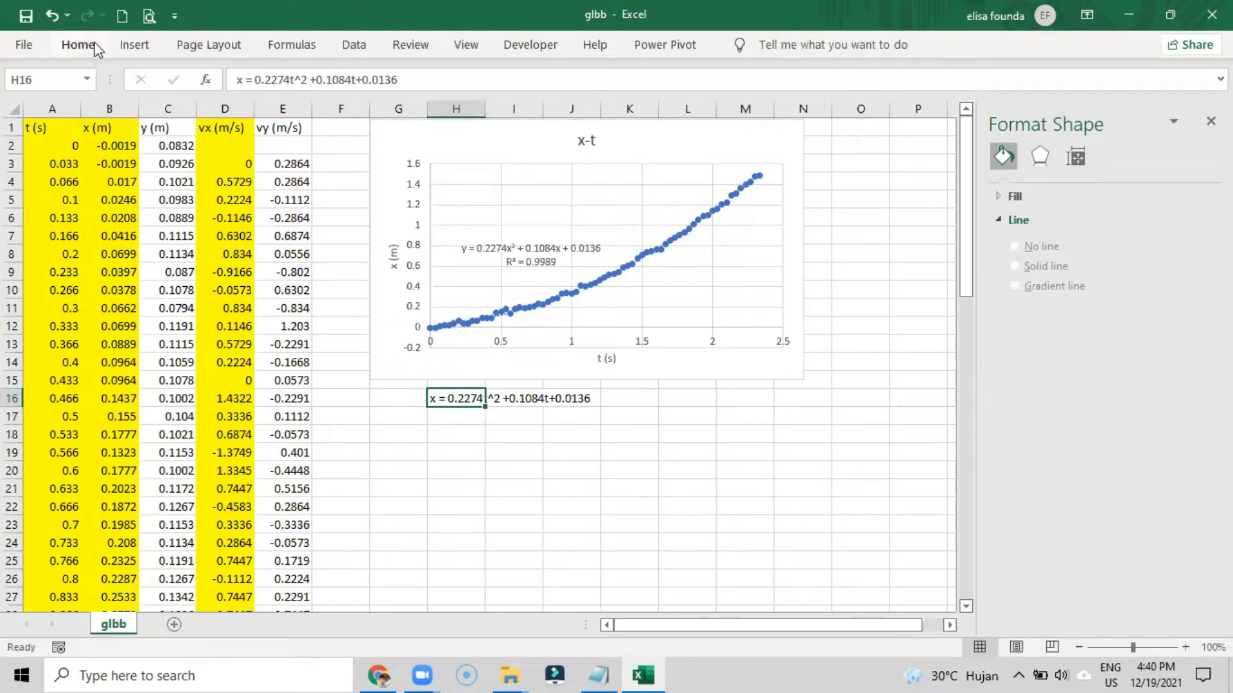
click(78, 44)
click(234, 112)
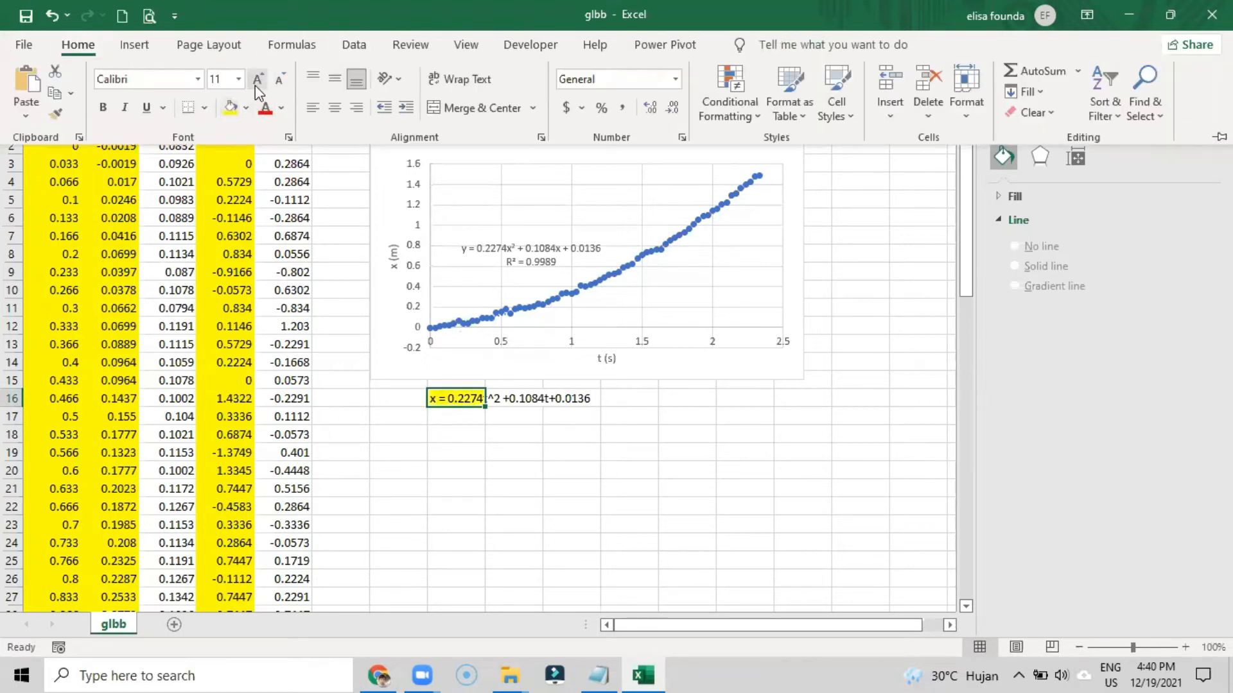
click(257, 86)
click(257, 86)
Extend the yellow fill across H16:K16 so that it covers the whole equation.
click(619, 405)
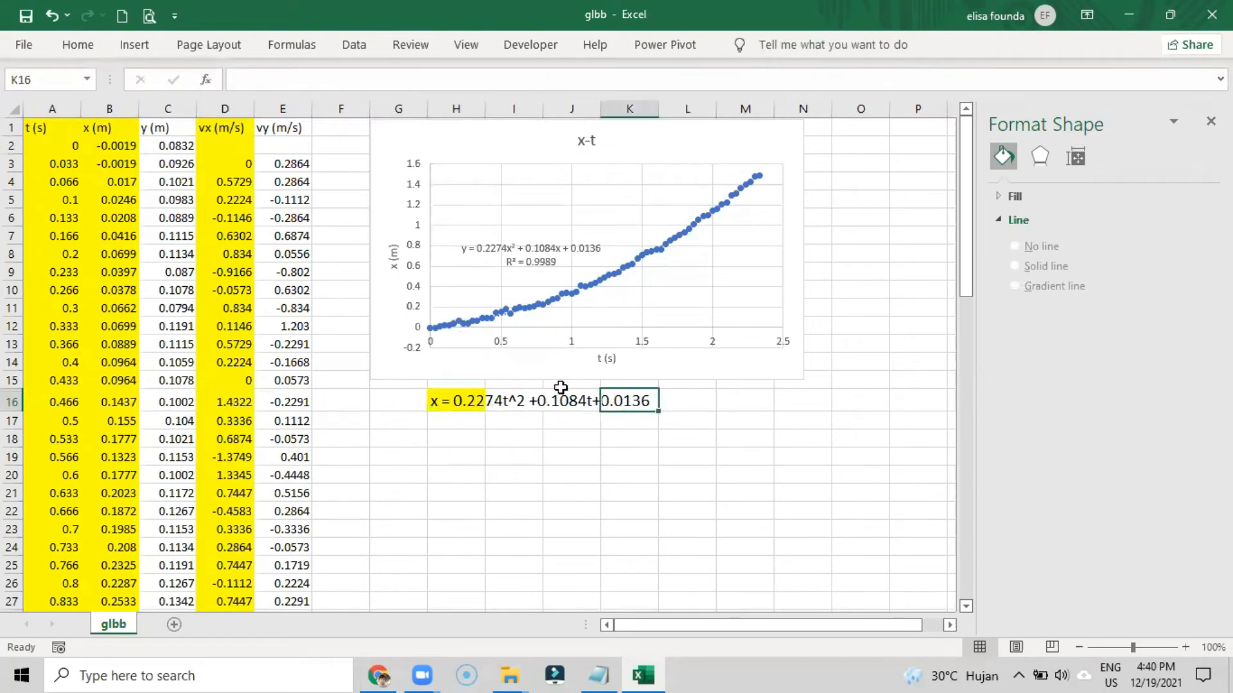
drag(630, 402, 449, 401)
click(77, 44)
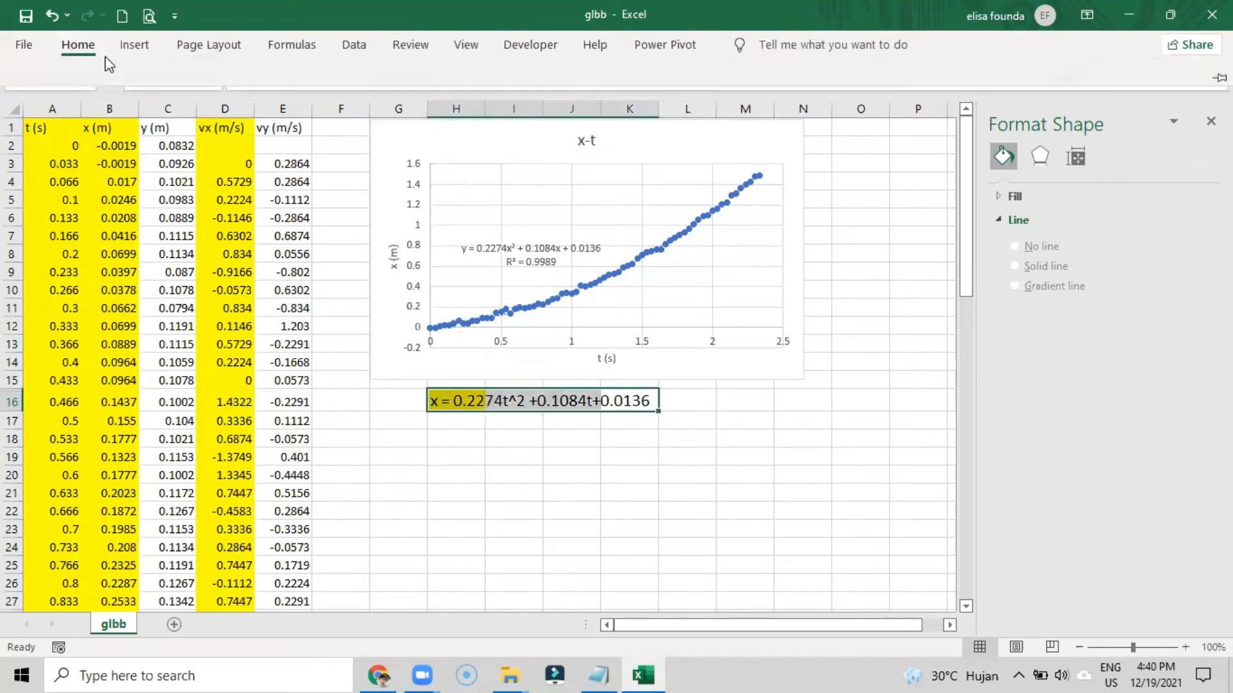
click(235, 113)
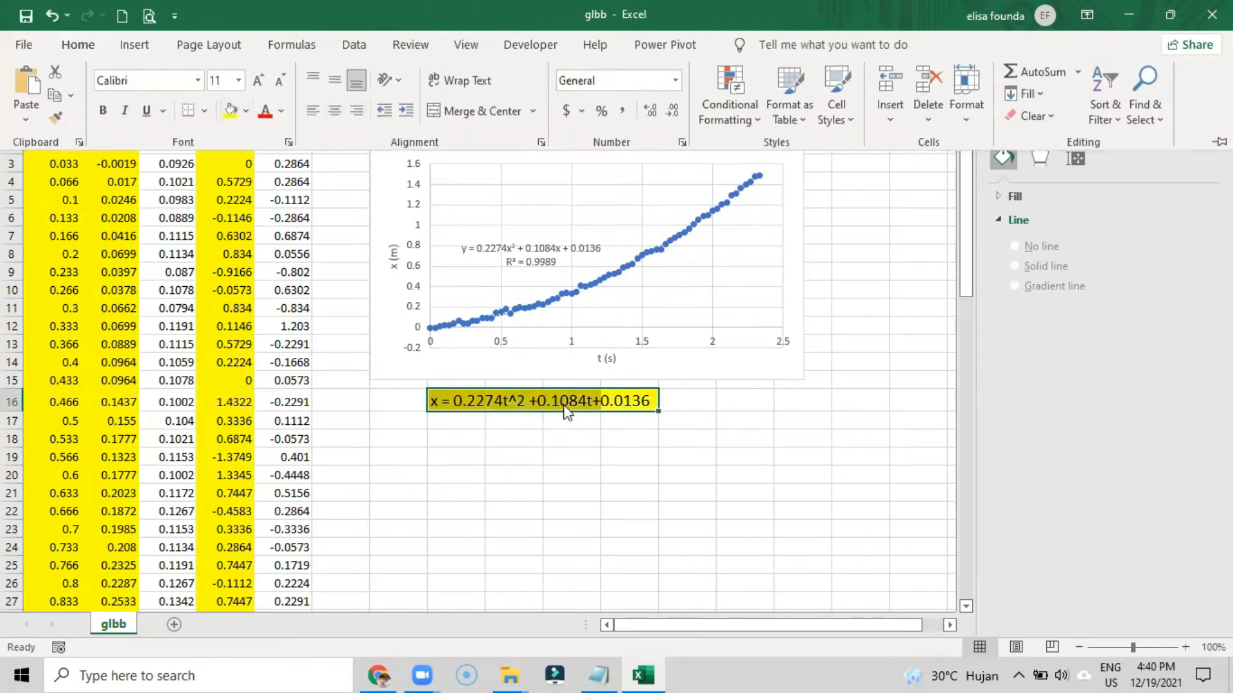
click(565, 438)
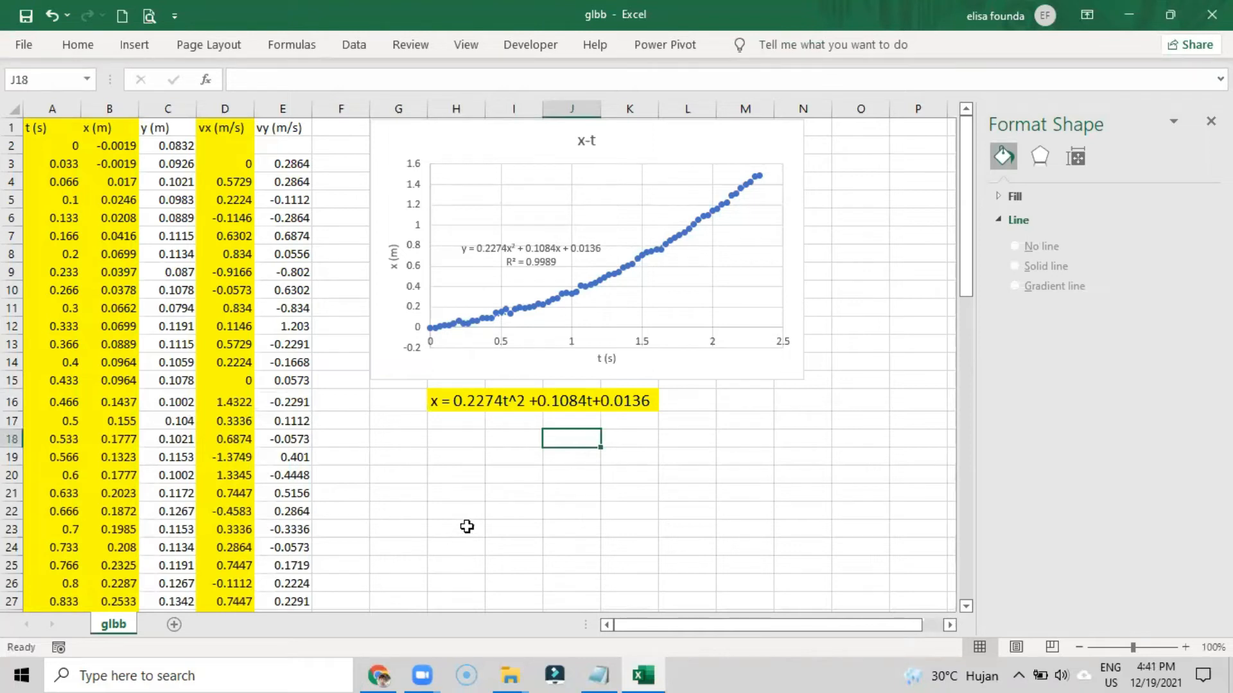
Insert an empty markers-only scatter chart and move it below the x-t equation so its corner sits at cell G18.
click(453, 438)
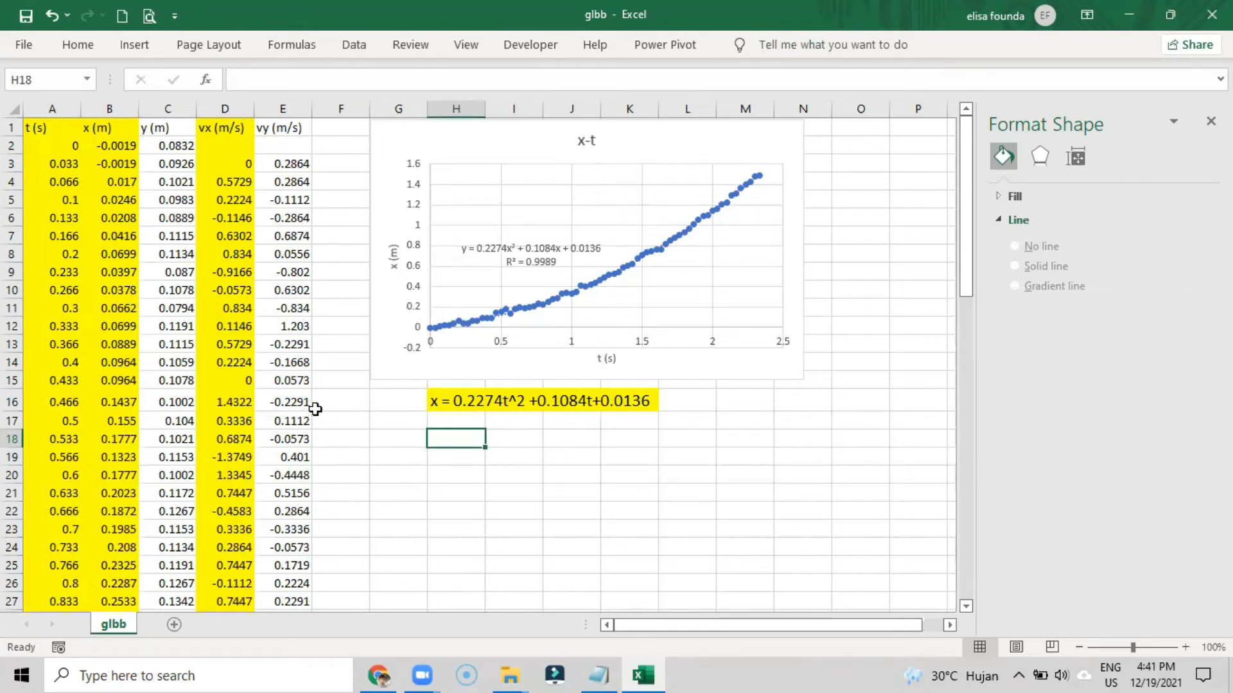
click(382, 438)
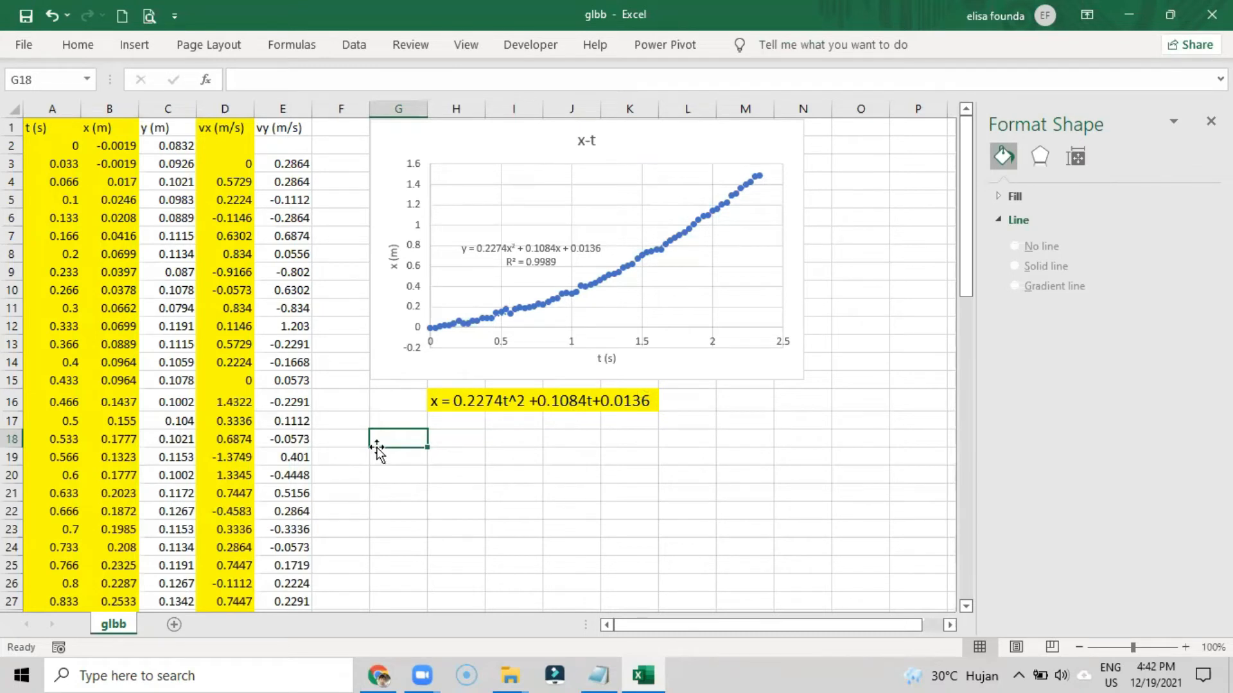
click(135, 45)
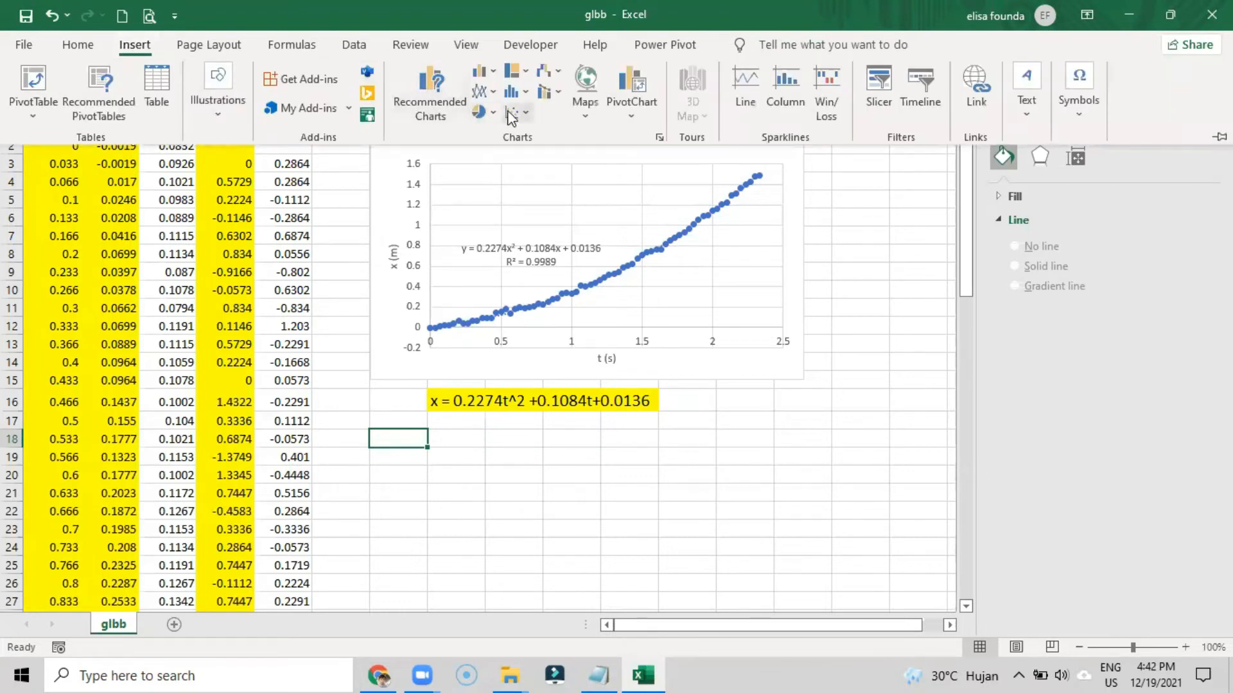
click(512, 114)
click(526, 172)
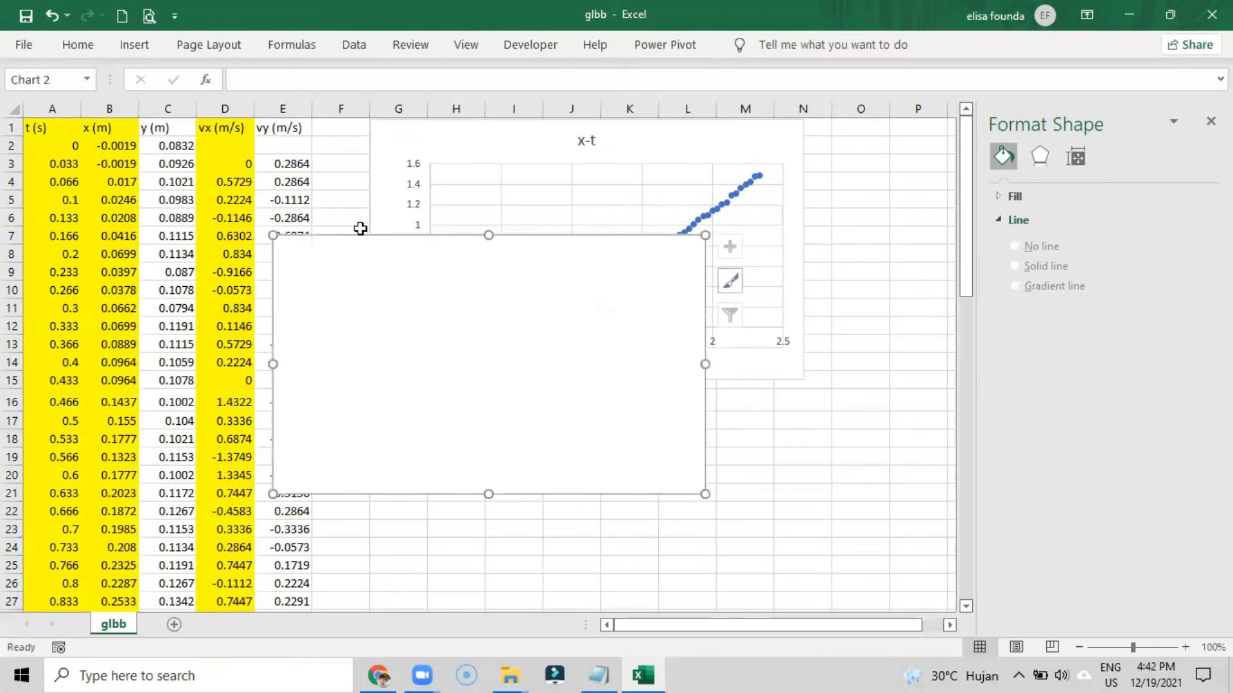
drag(360, 237, 456, 435)
Add a data series named "v-t" to the empty chart with the times in A2:A72 as its X values.
right_click(460, 476)
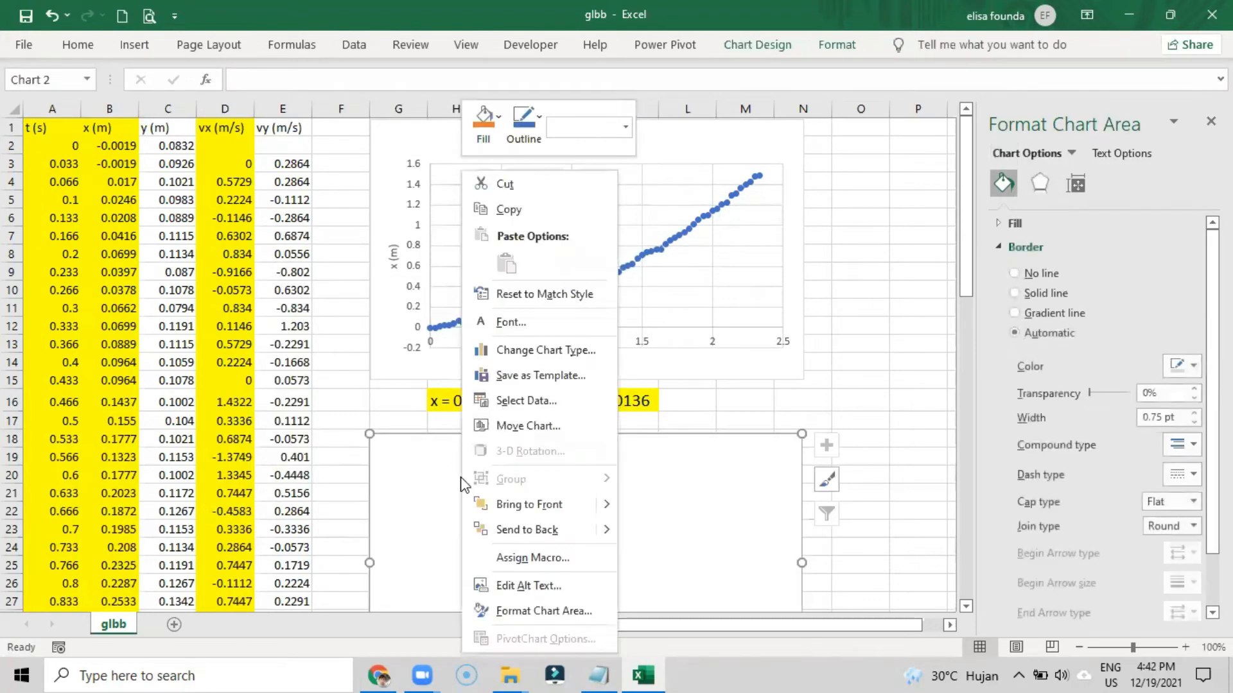
click(527, 401)
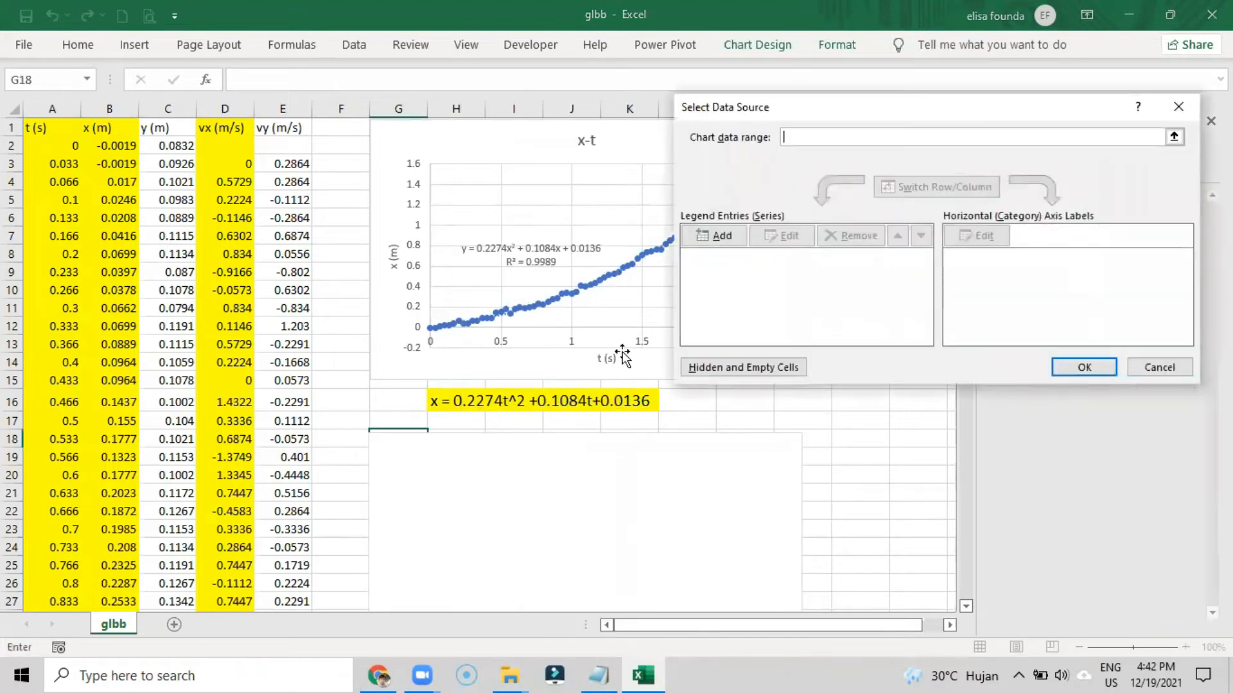
click(722, 238)
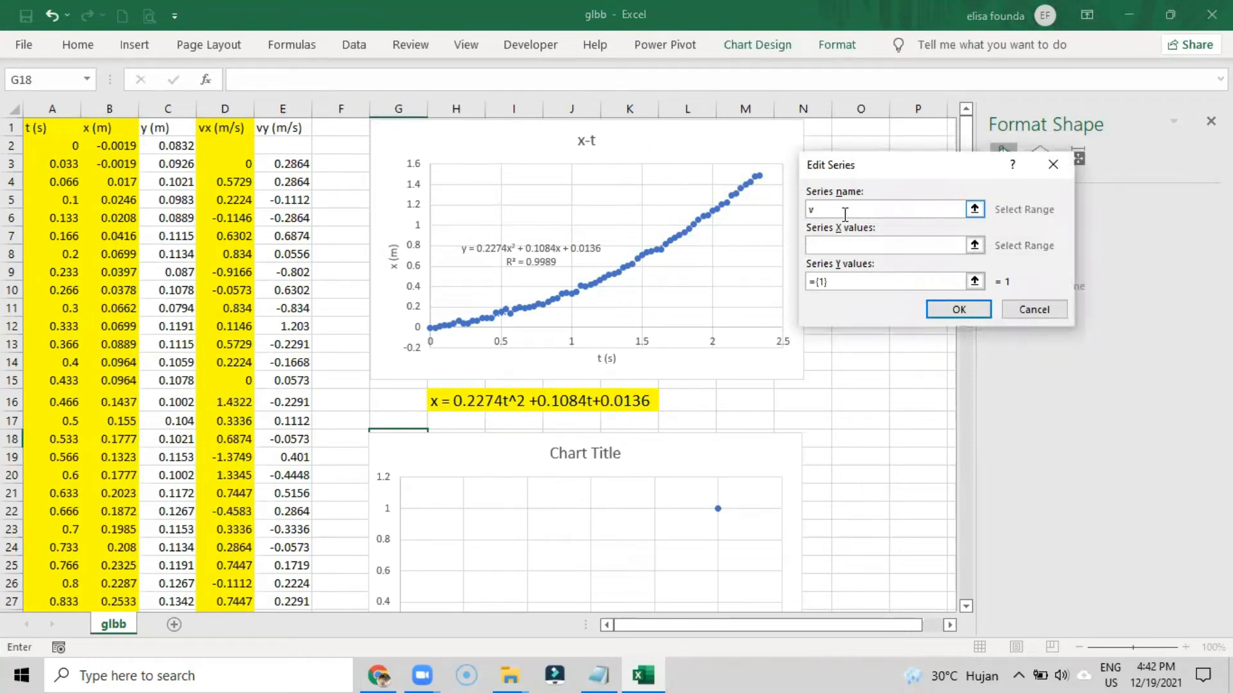
click(976, 246)
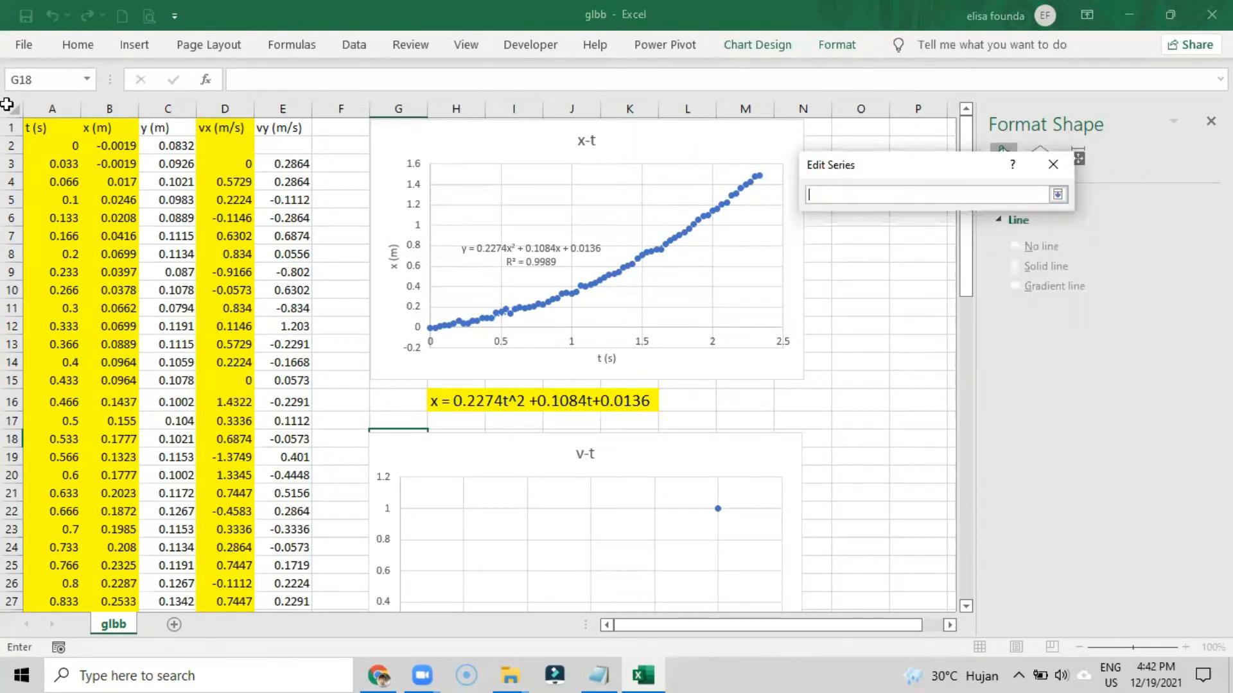
click(48, 147)
drag(50, 224, 55, 579)
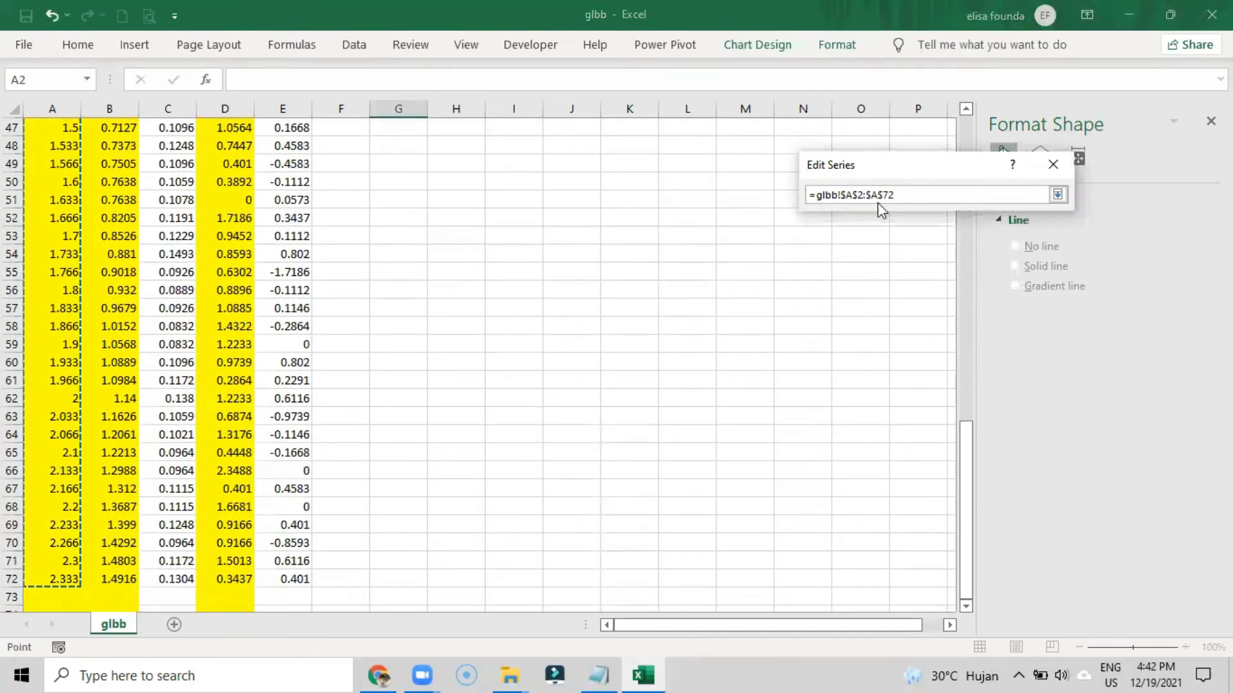
click(1056, 195)
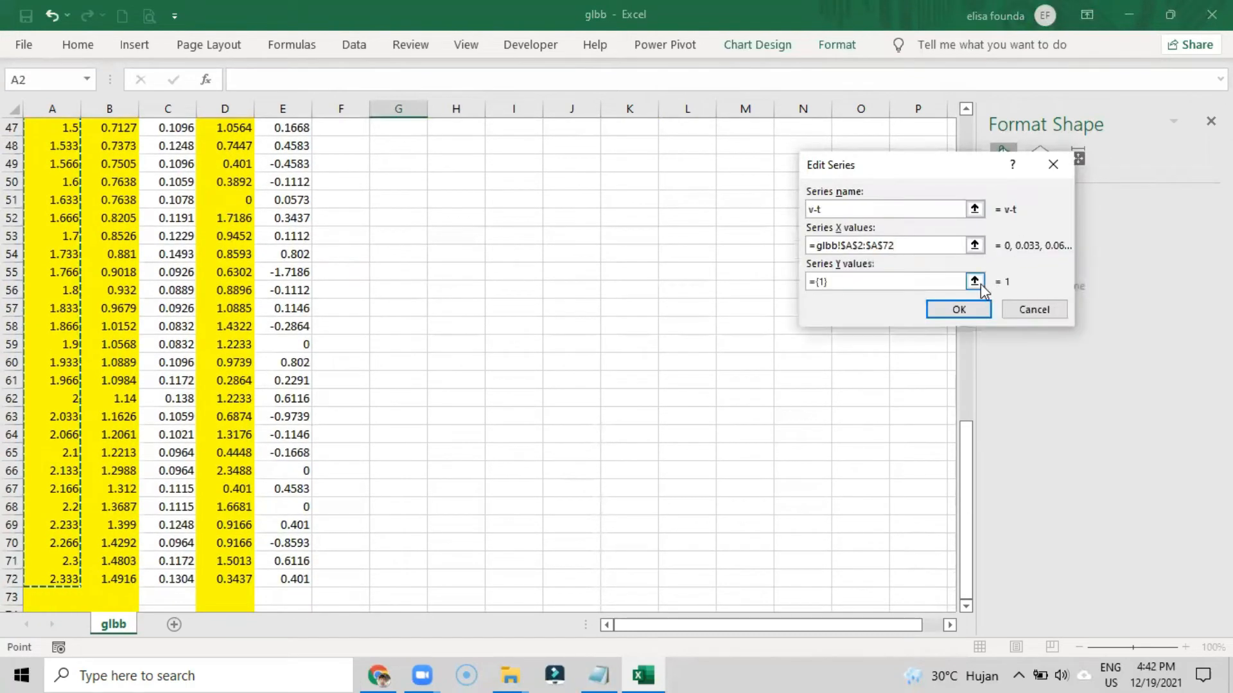
Use the vx velocities in D2:D72 as the v-t series' Y values and apply the data source.
click(1014, 282)
scroll(398, 317, up, 15)
click(232, 145)
drag(232, 145, 230, 597)
click(1058, 194)
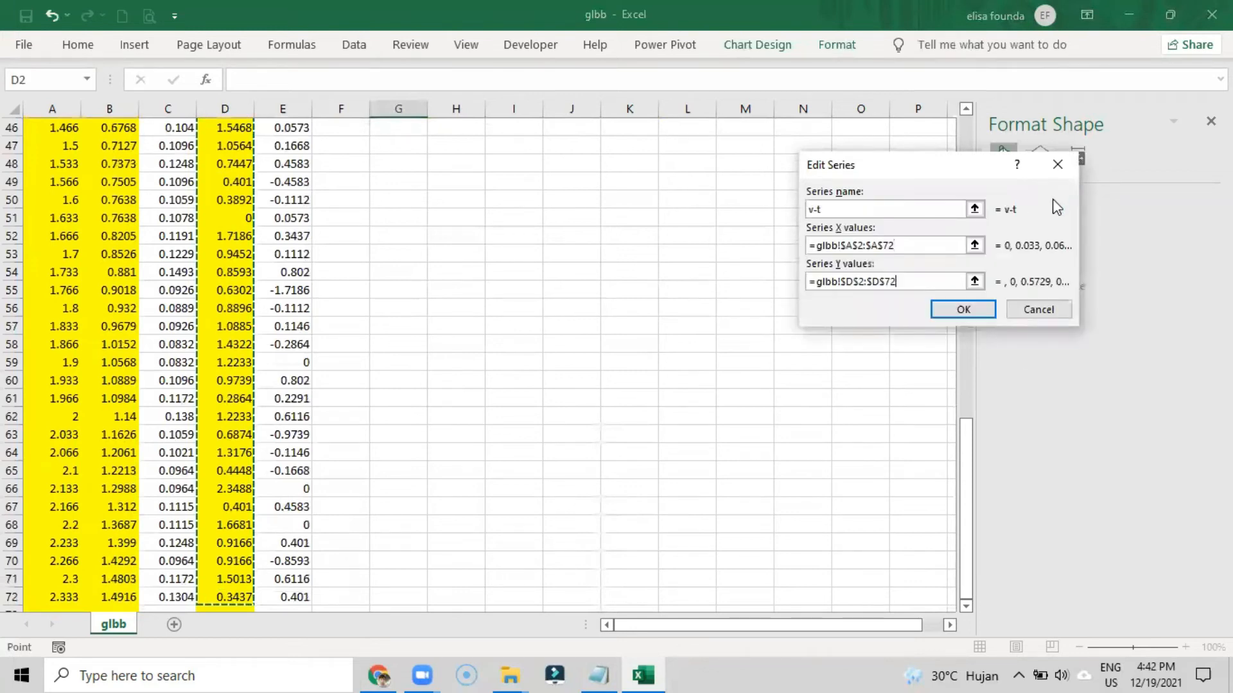
click(976, 312)
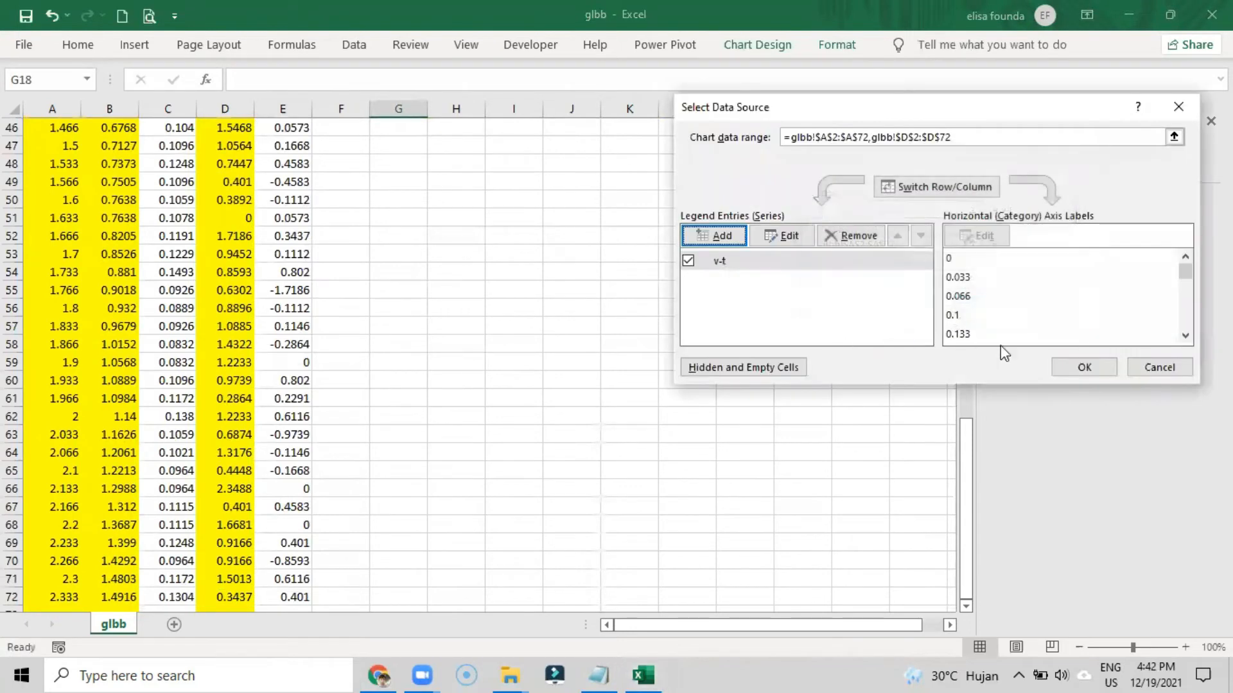
click(1102, 366)
Open the axis options with the bounds of the v-t chart's vertical axis.
scroll(776, 385, up, 13)
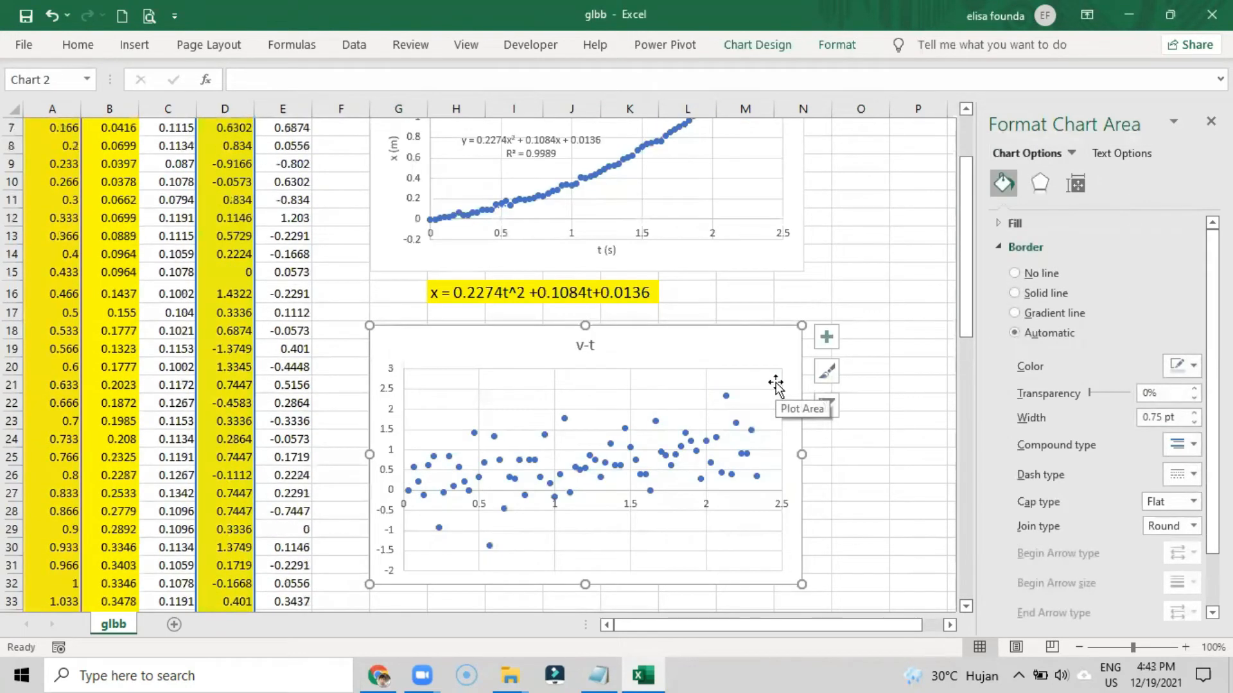
click(580, 470)
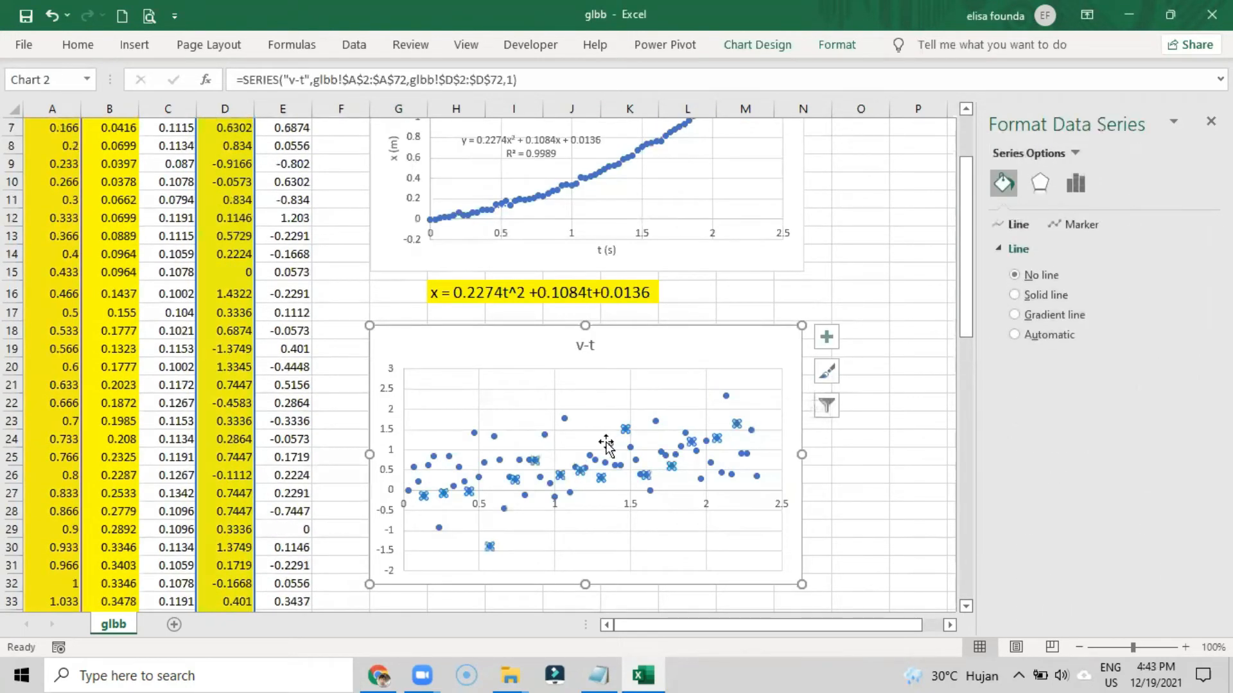
click(385, 401)
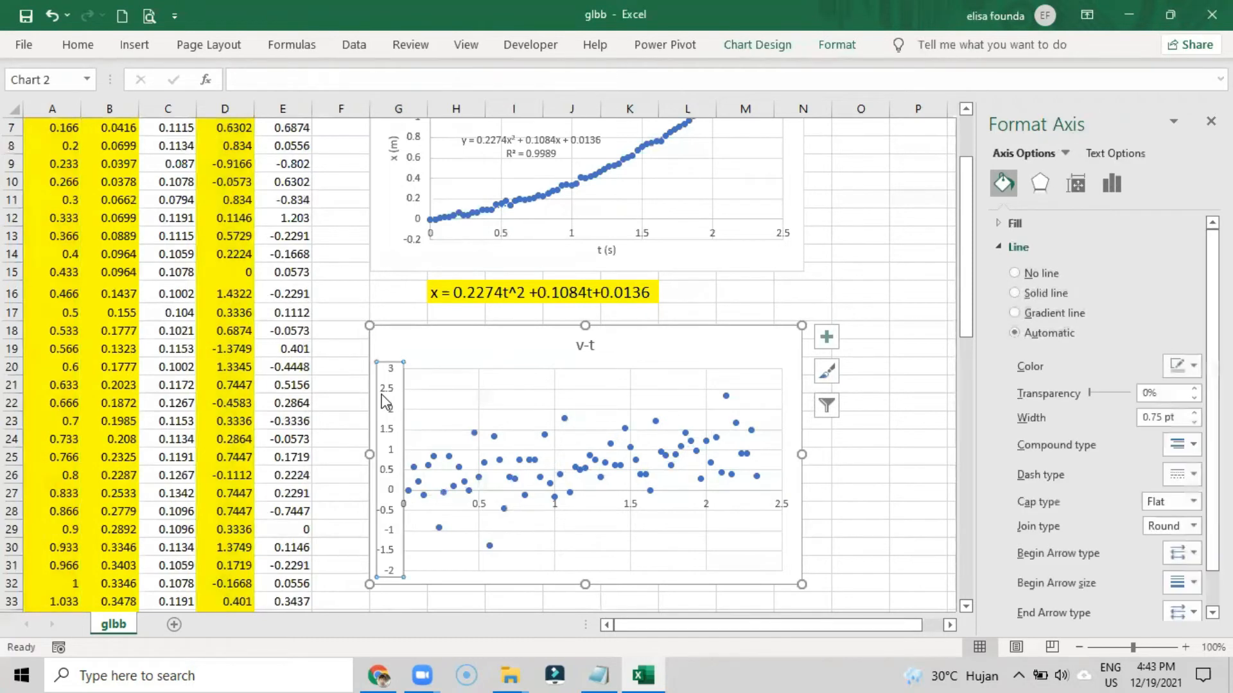
click(1112, 184)
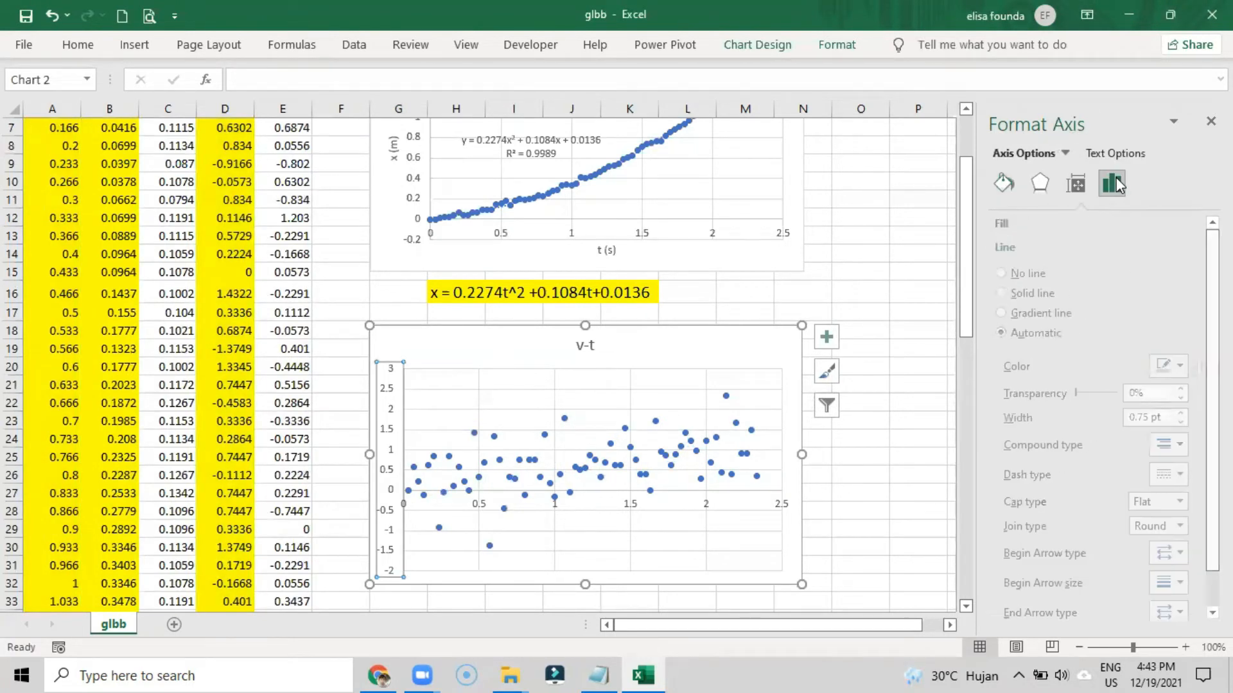
click(1038, 224)
Try minimum bounds of 0 and then -2 for the v-t chart's vertical axis.
click(1118, 269)
drag(1118, 269, 999, 289)
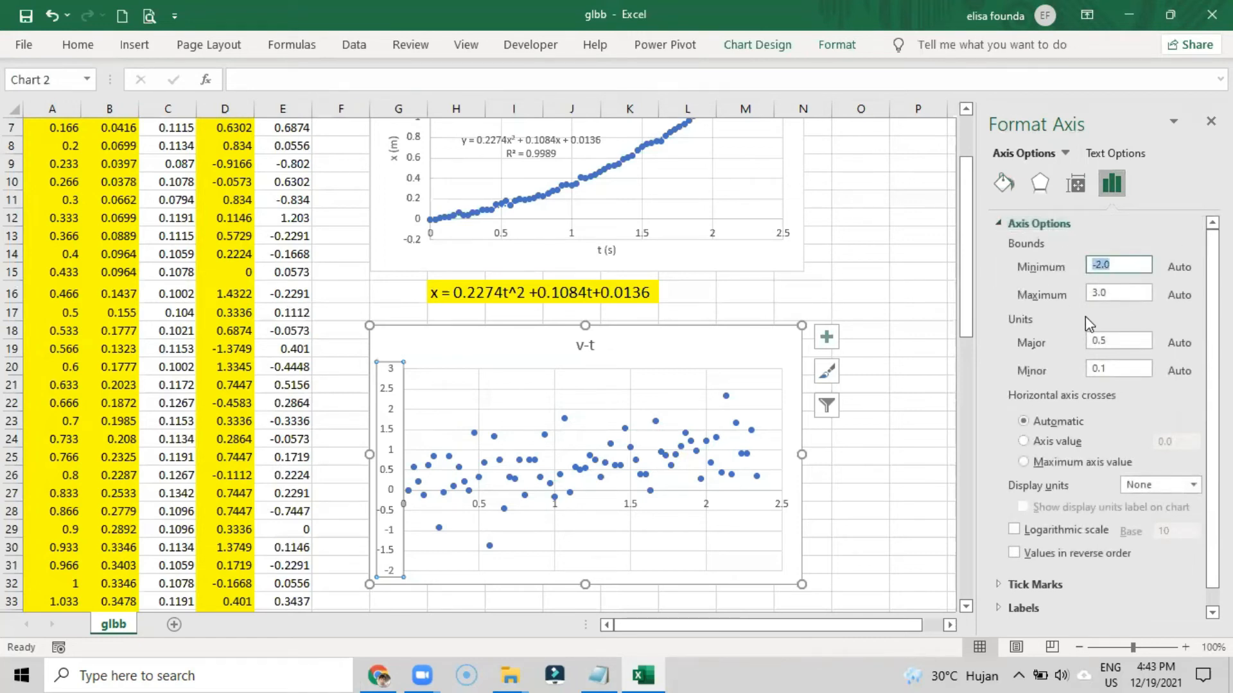
text(0)
click(1118, 292)
key(Return)
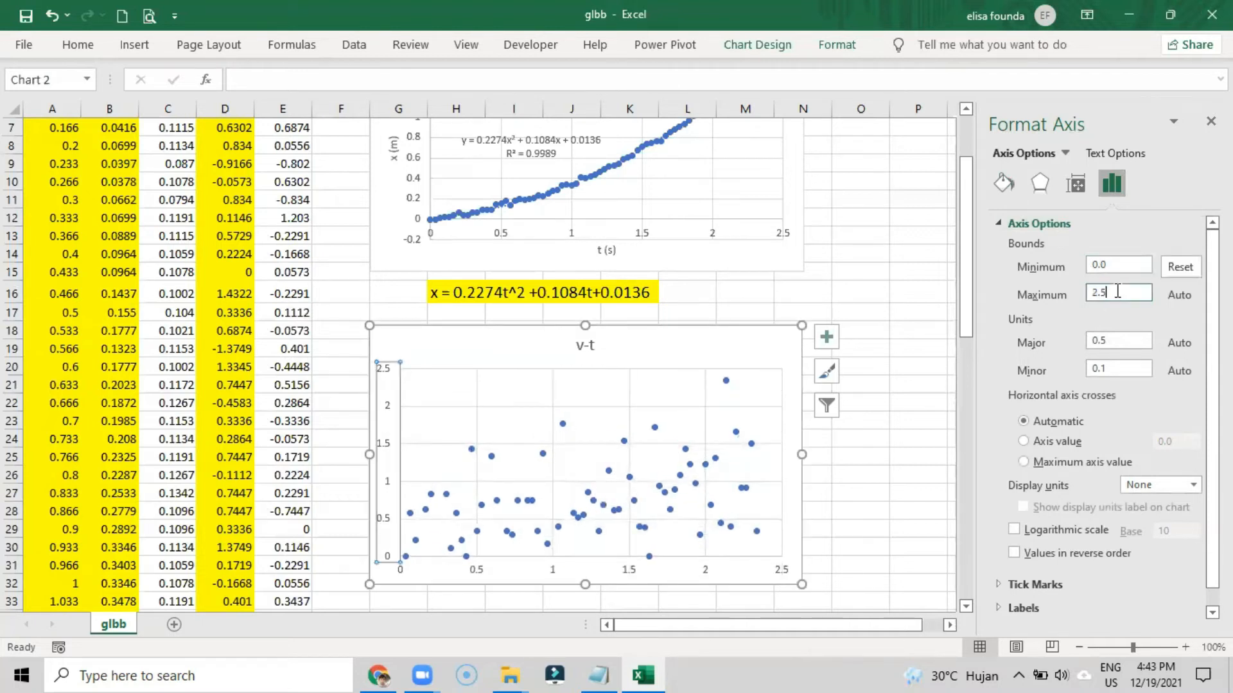
drag(1118, 265, 1020, 257)
text(-)
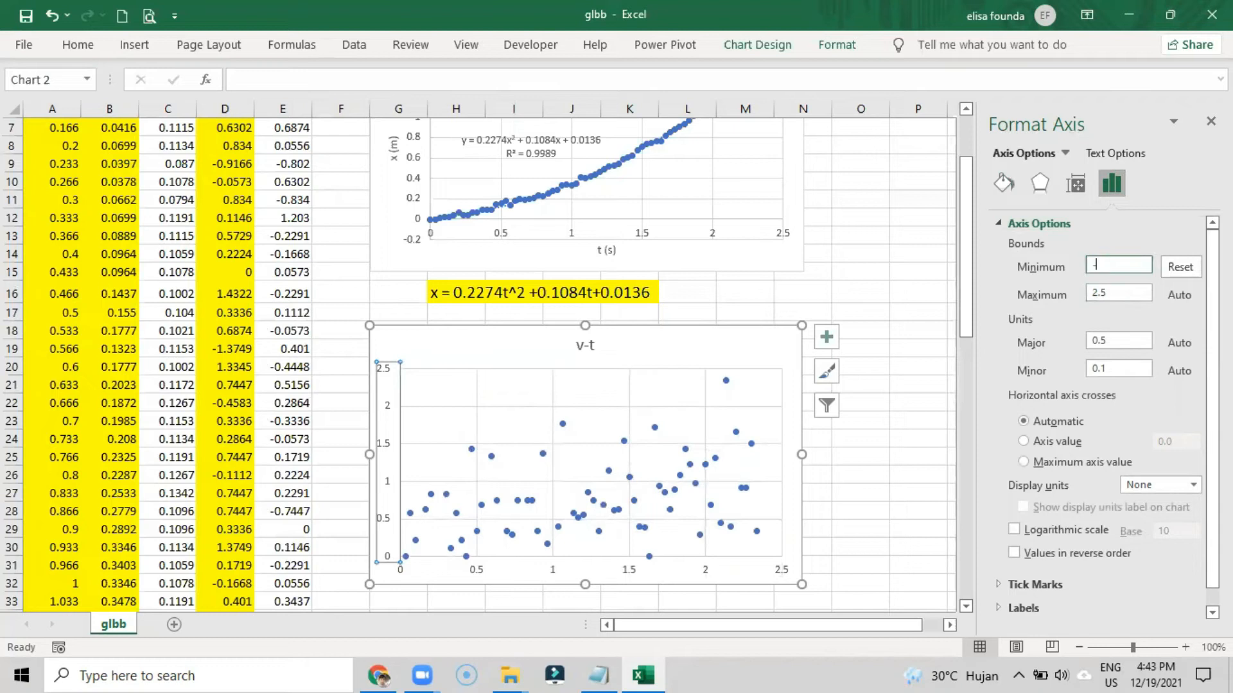
text(2)
key(Return)
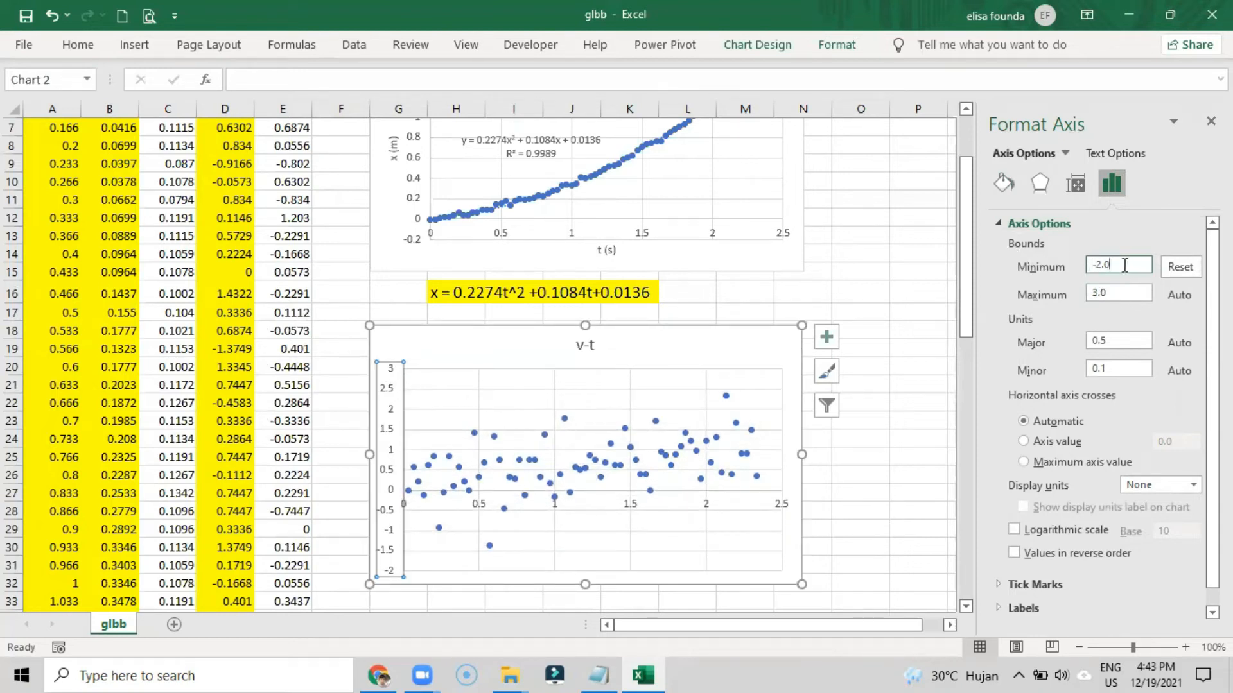
Set the v-t chart's vertical axis bounds to a minimum of -1 and a maximum of 2.5.
key(Return)
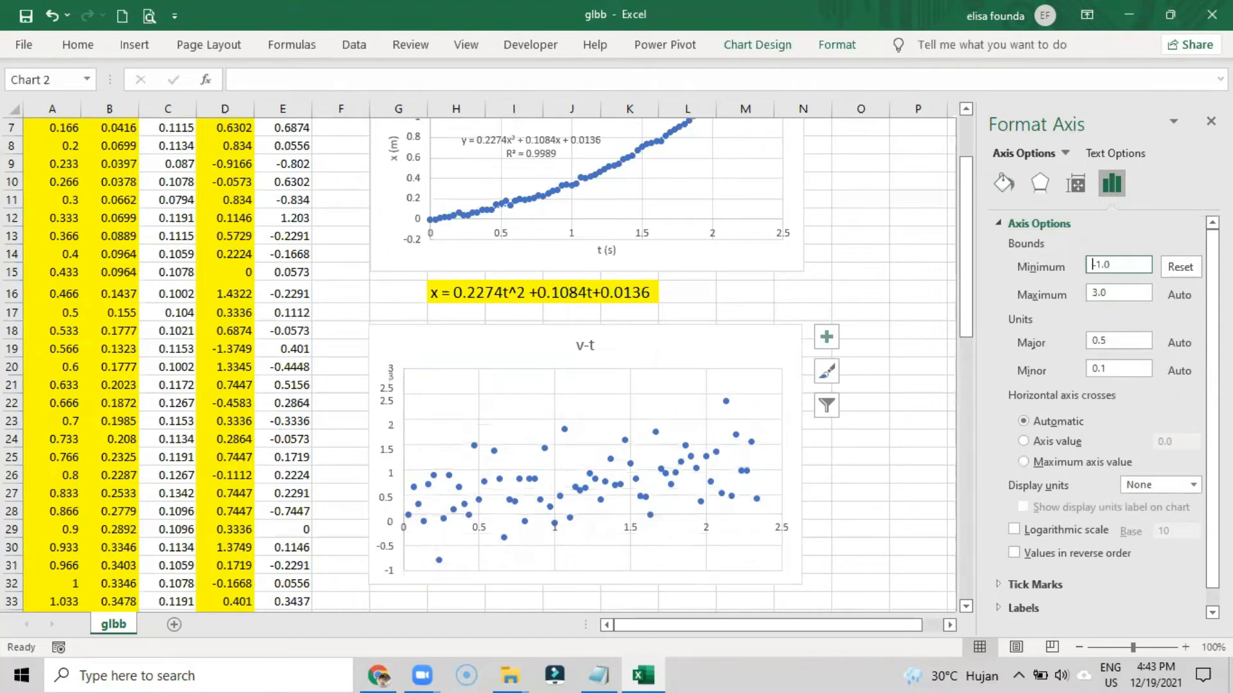
key(Tab)
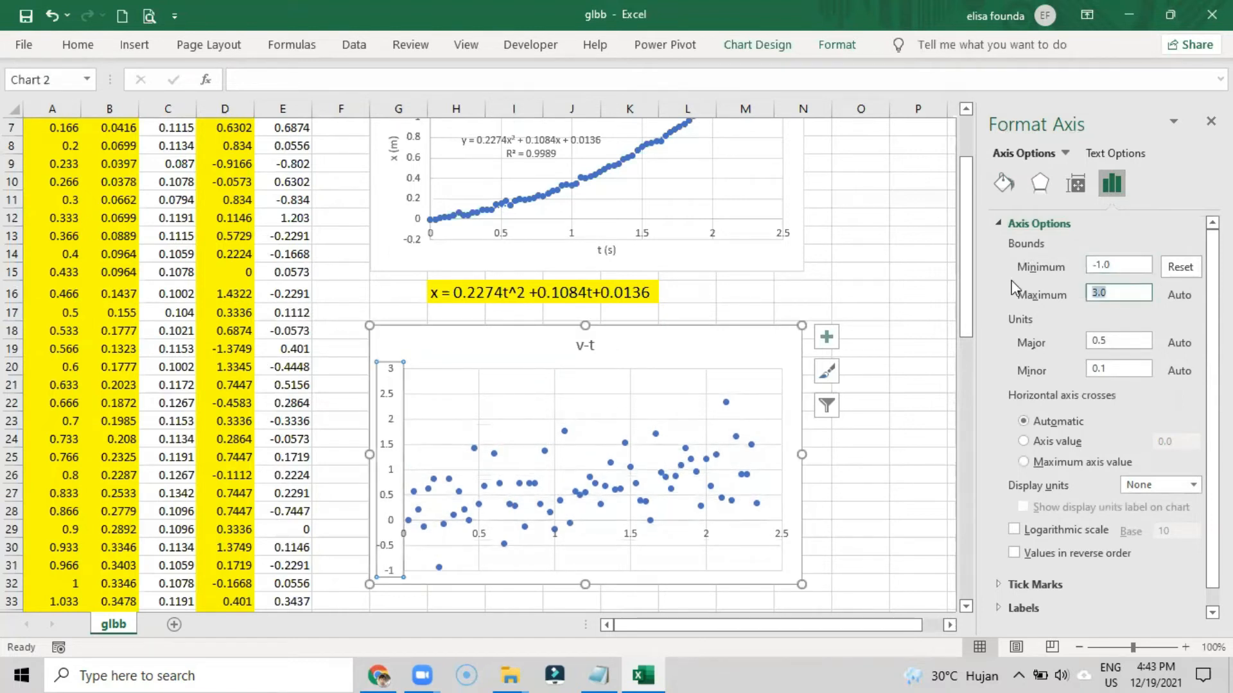
text(2.5)
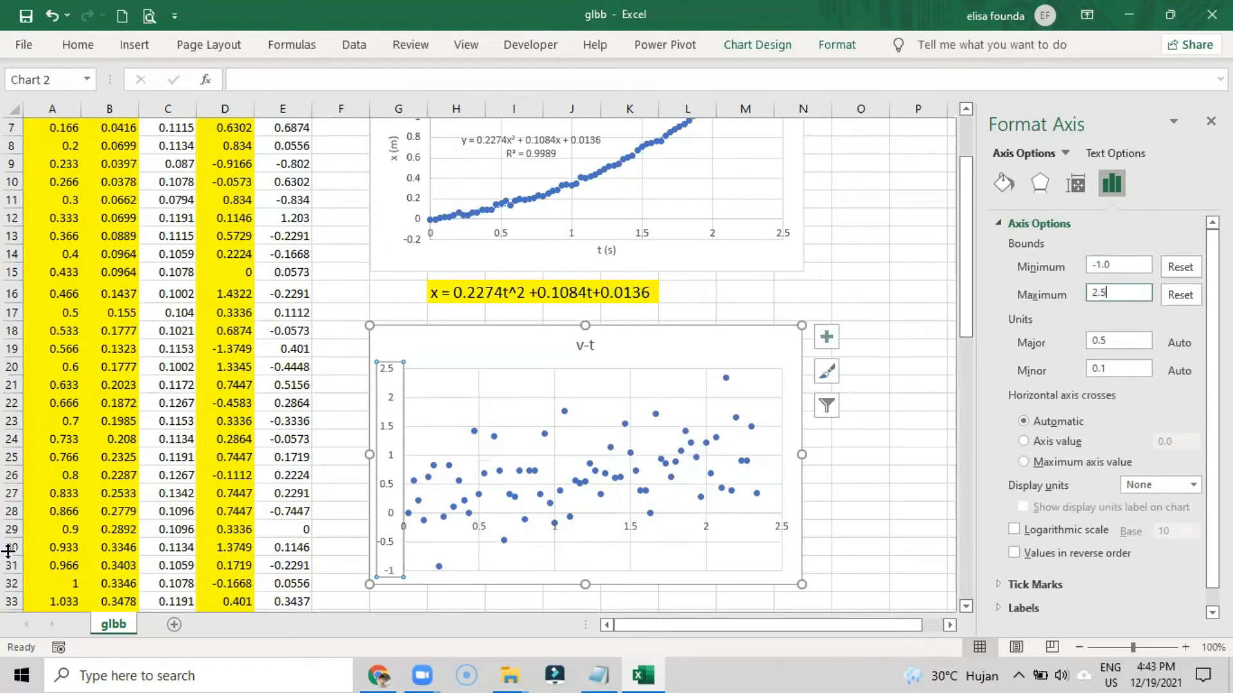
click(408, 514)
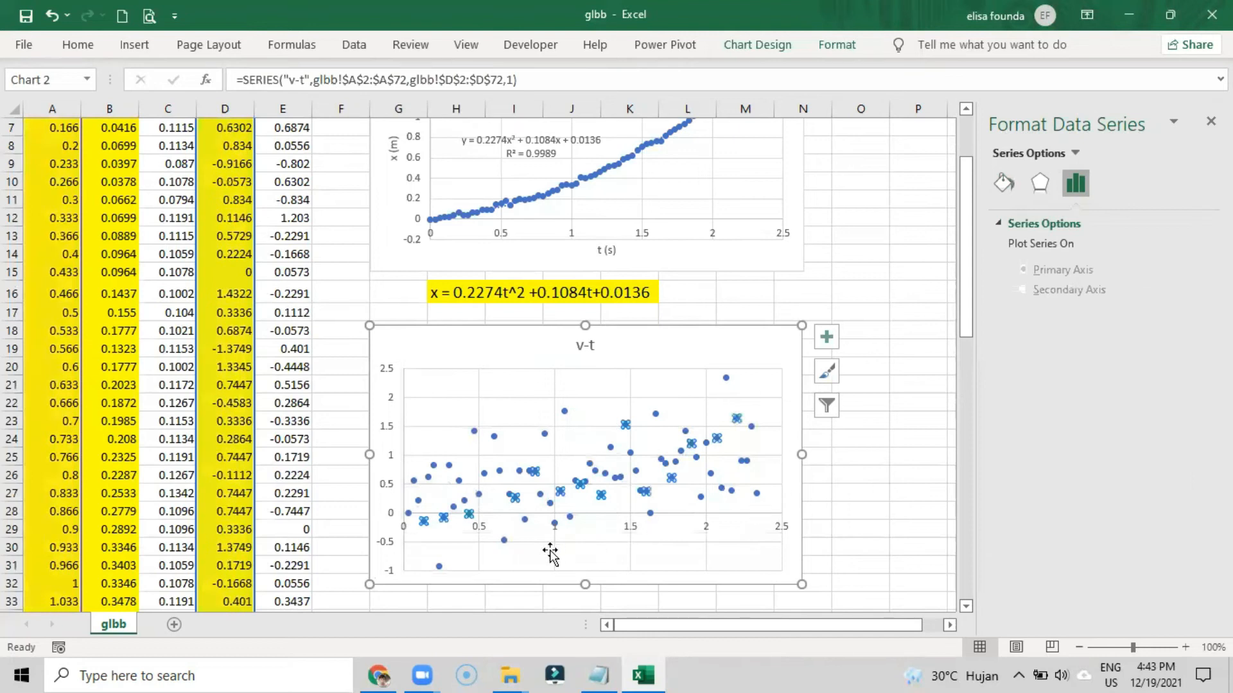
Add primary horizontal and primary vertical axis titles to the v-t chart.
click(745, 345)
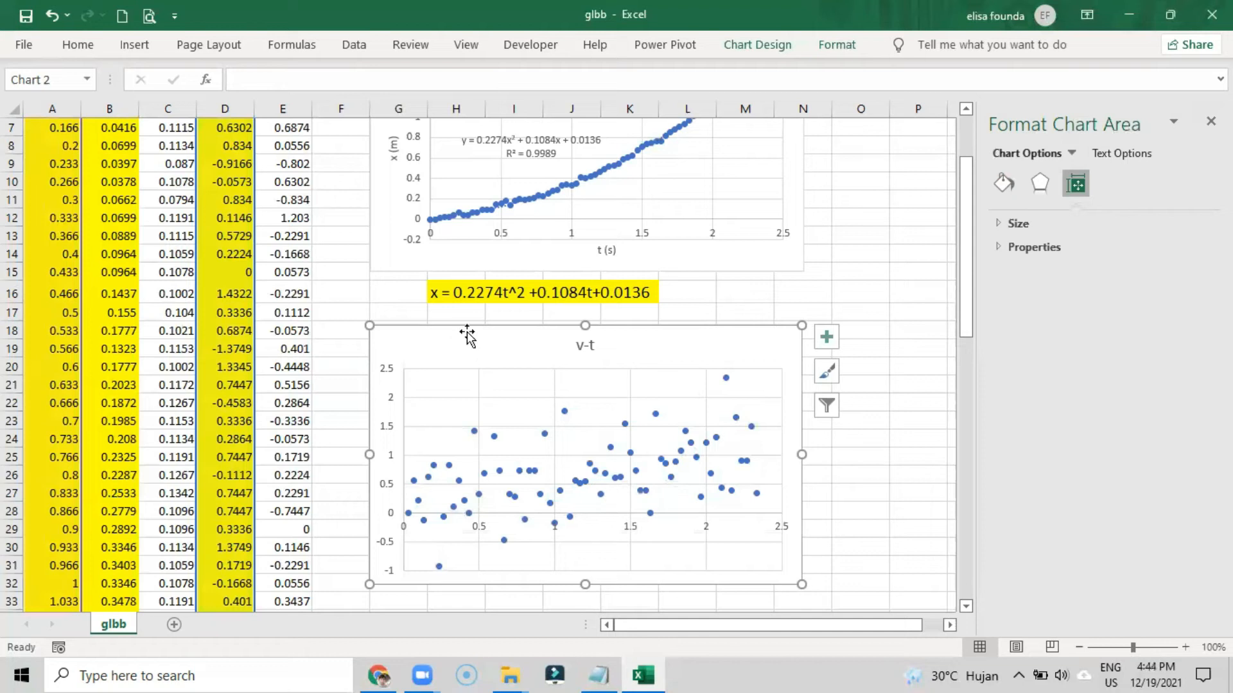
click(757, 44)
click(53, 98)
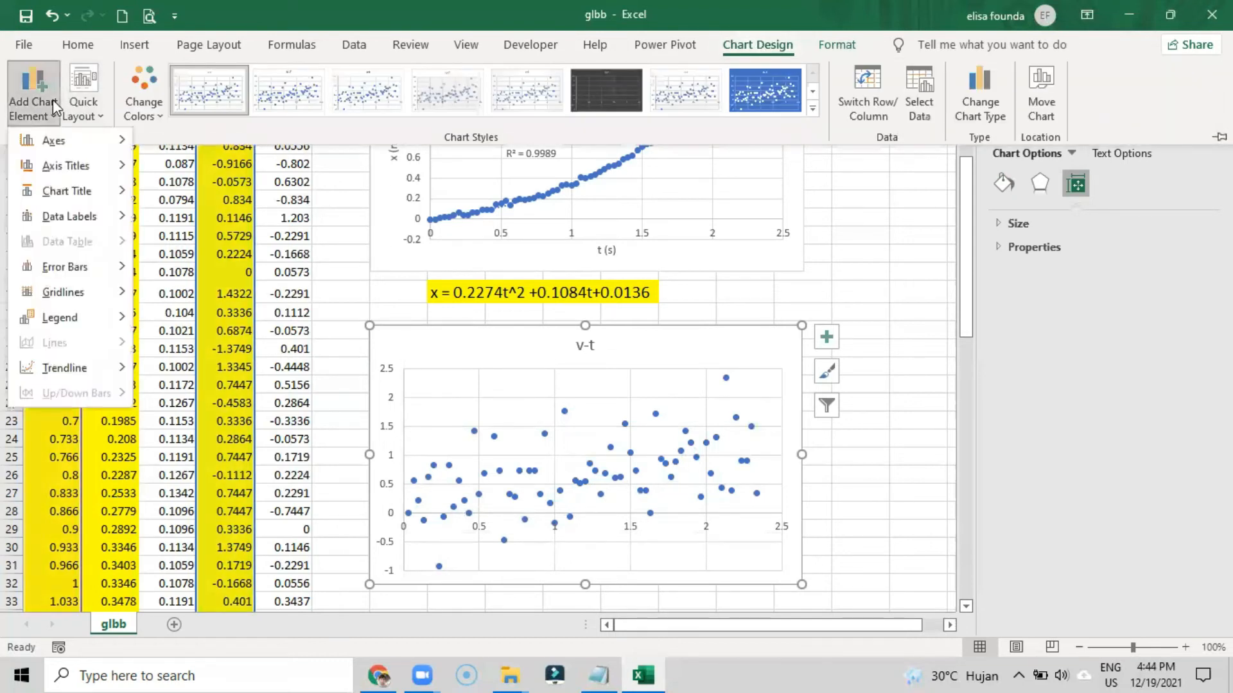
mouse_move(89, 175)
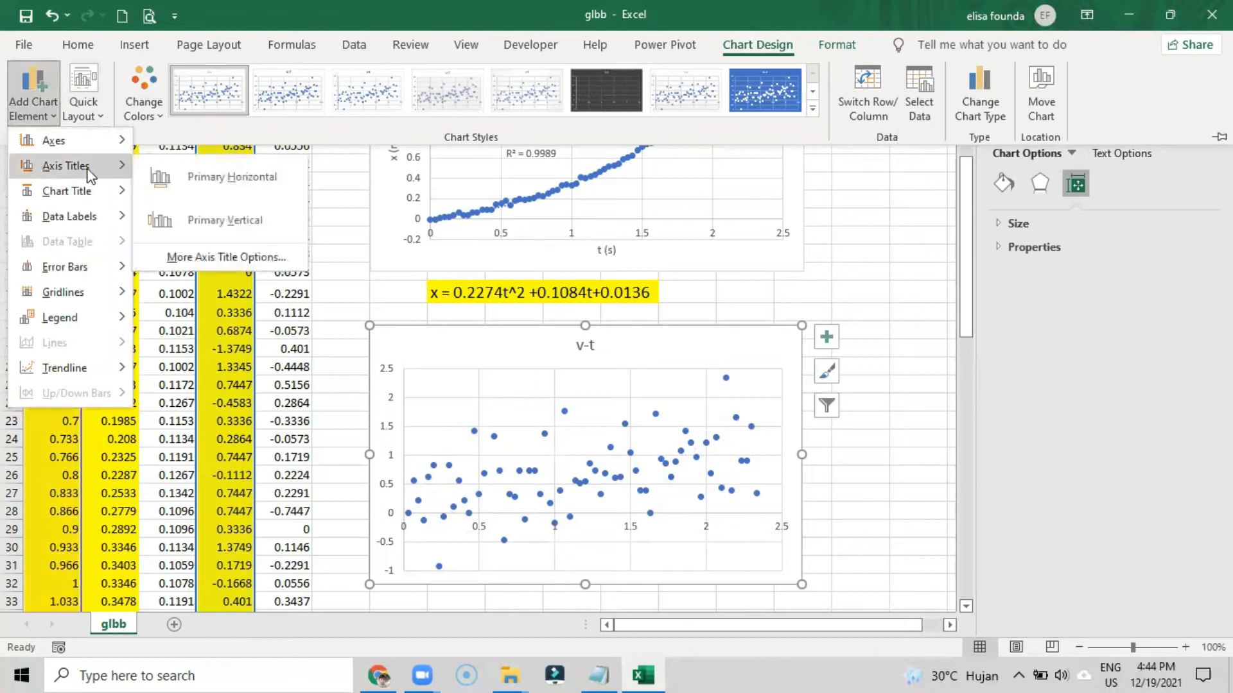
click(199, 177)
click(34, 96)
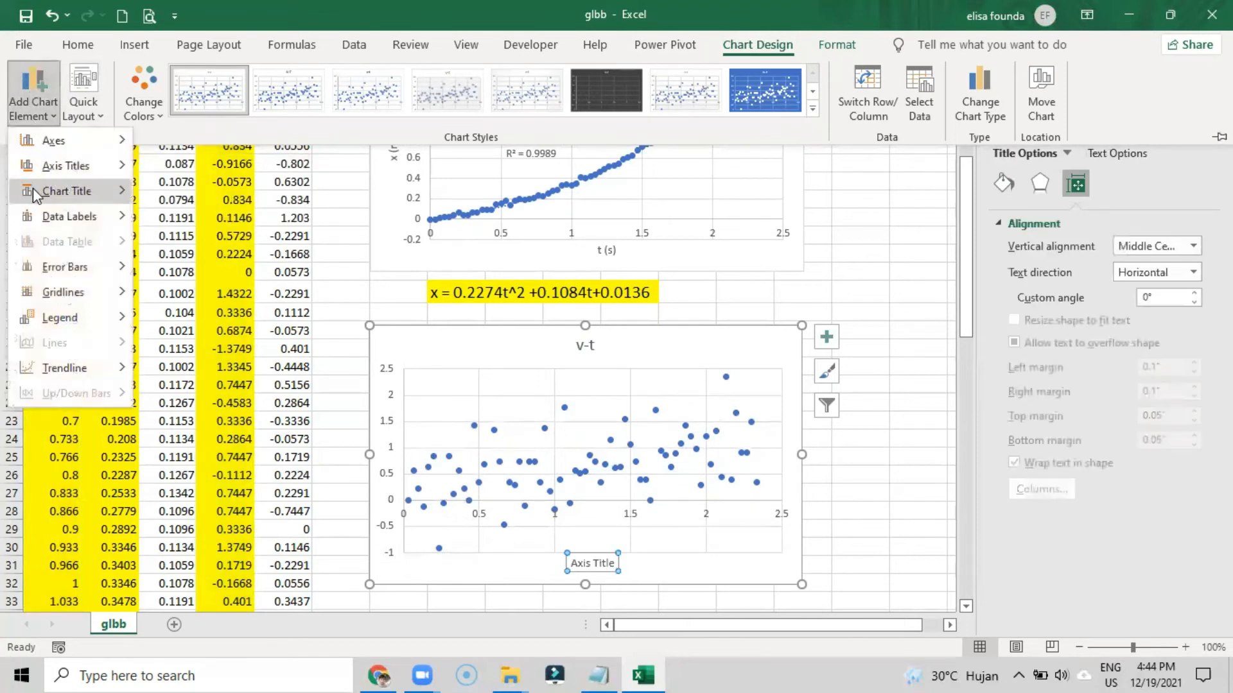
click(193, 175)
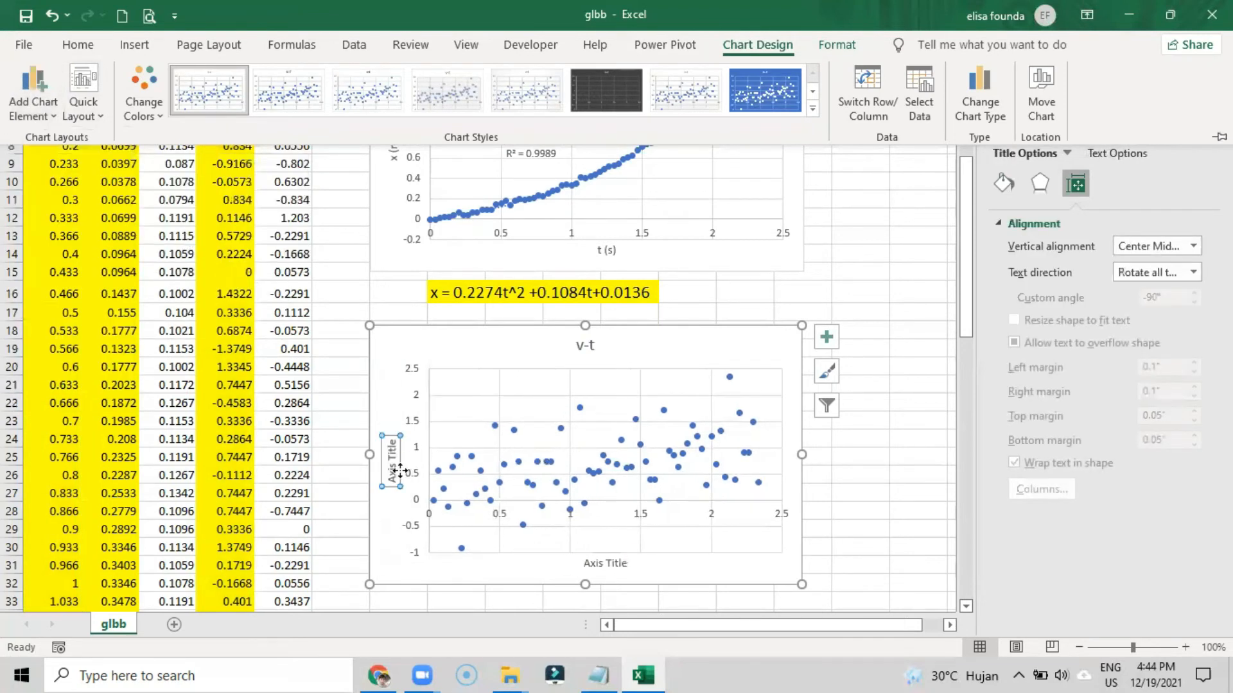
Label the v-t chart's vertical axis "v (m/s)" and its horizontal axis "t".
click(392, 465)
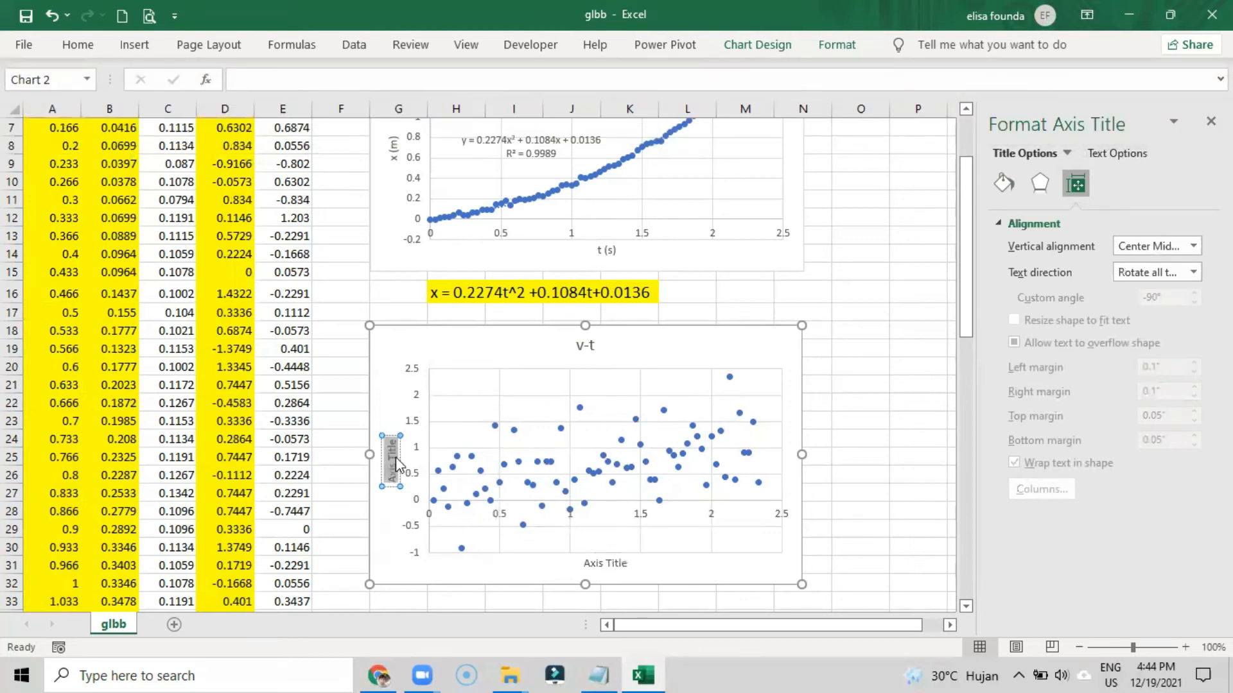
text(v (m/s))
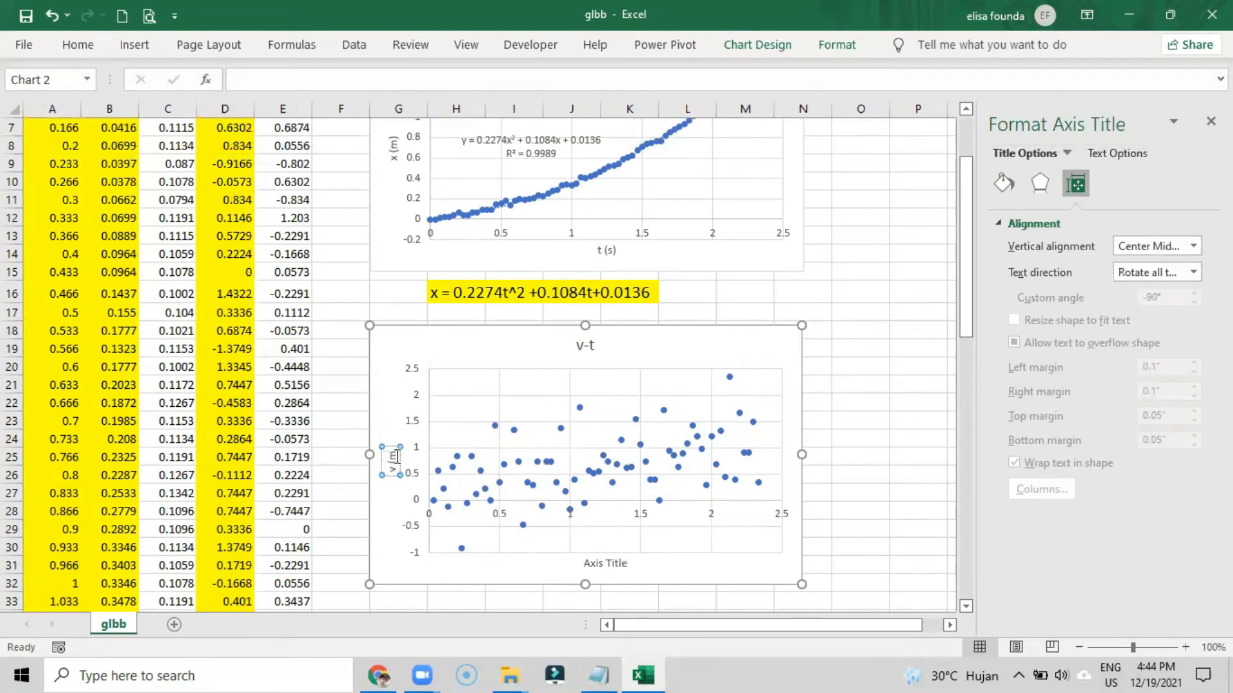
click(622, 564)
drag(627, 564, 607, 563)
key(ctrl+a)
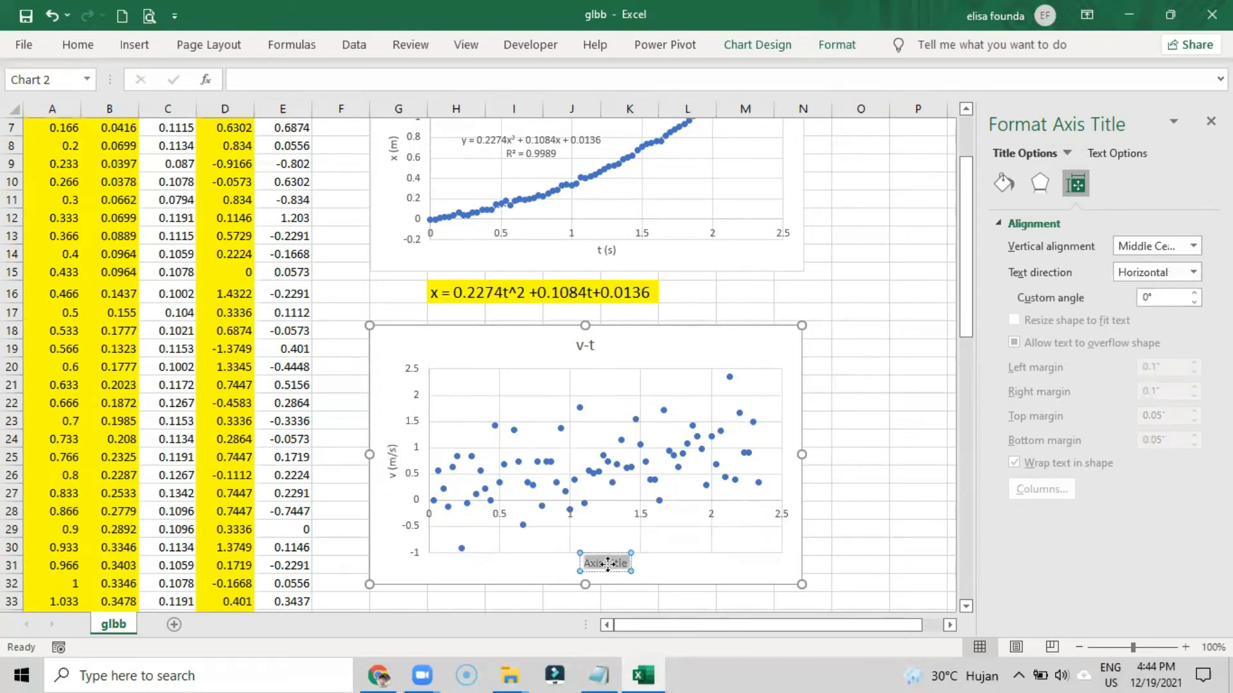
key(BackSpace)
text(t)
click(677, 355)
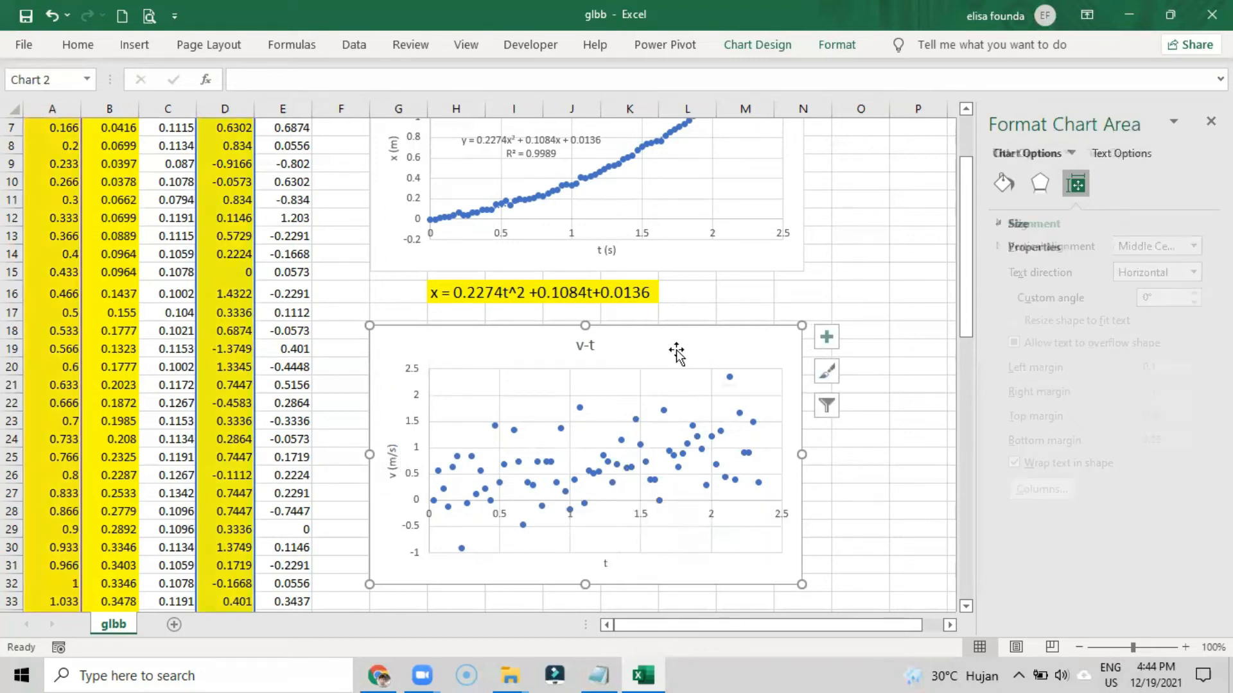
Add a linear trendline to the v-t data series.
right_click(541, 464)
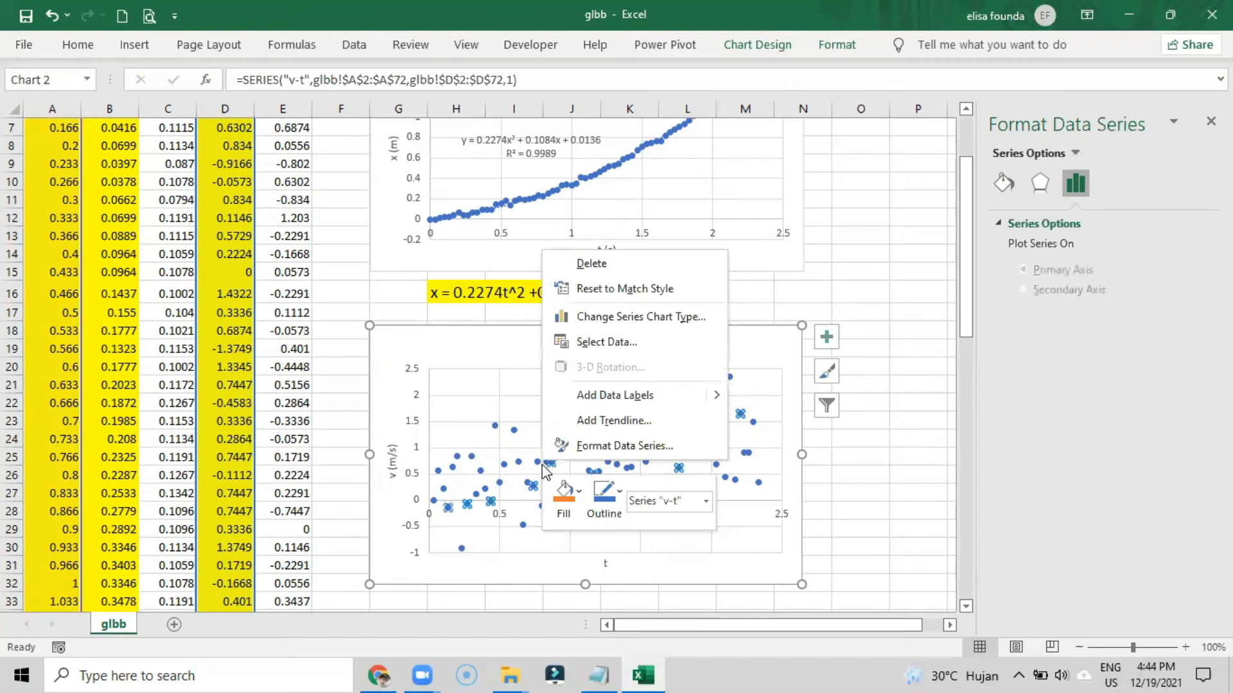
click(606, 420)
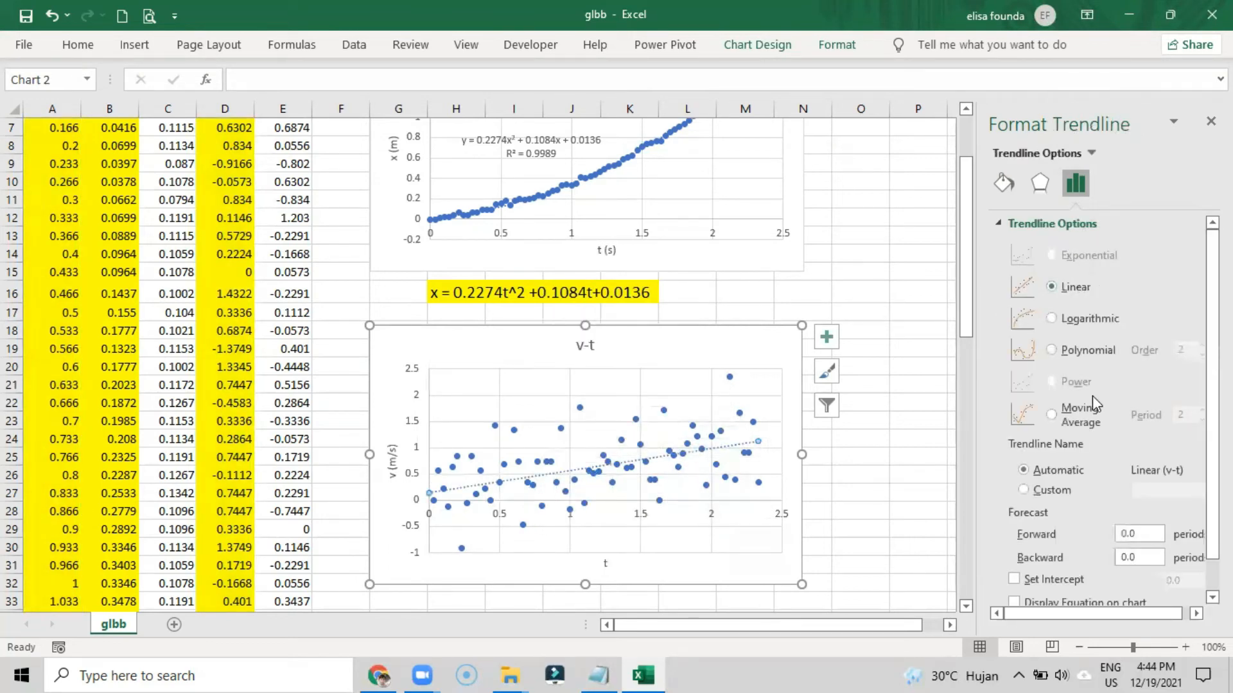
Display the equation and R-squared value for the v-t trendline and move the label above the plotted points.
scroll(1095, 399, down, 1)
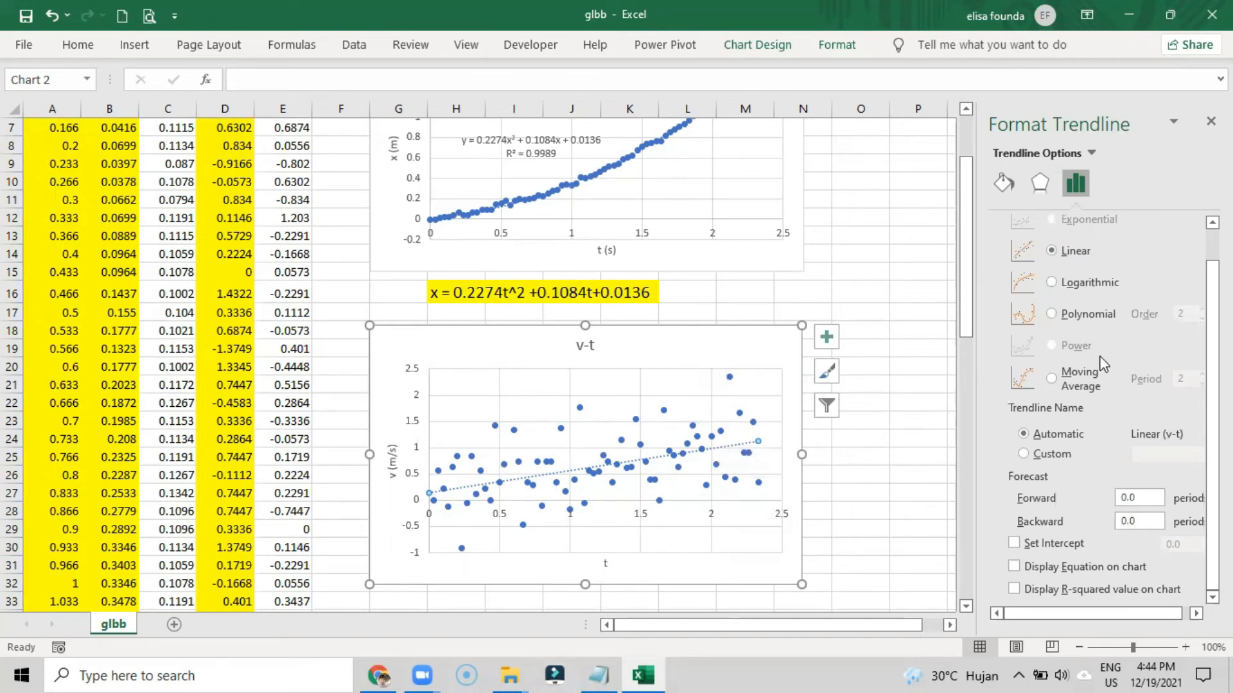
click(1074, 572)
click(1073, 590)
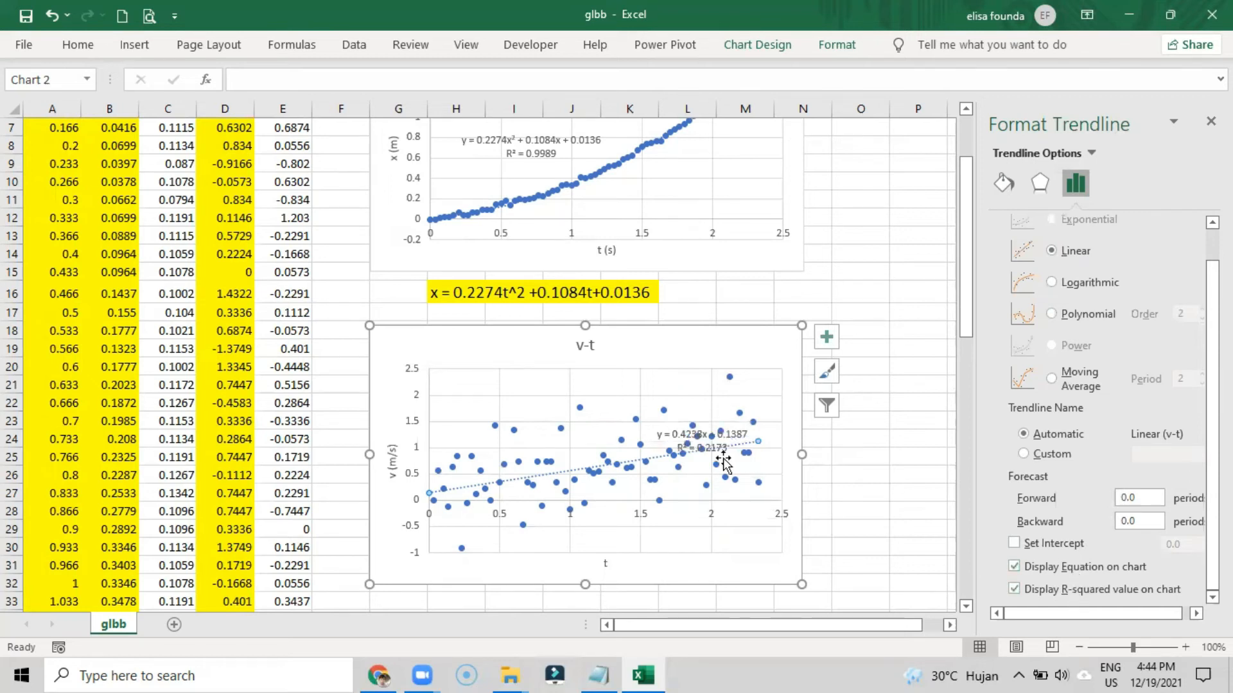
drag(707, 432, 507, 368)
Enter the equation "v = 0.4238t + 0.1387" in cell H33 below the v-t chart.
scroll(645, 419, down, 3)
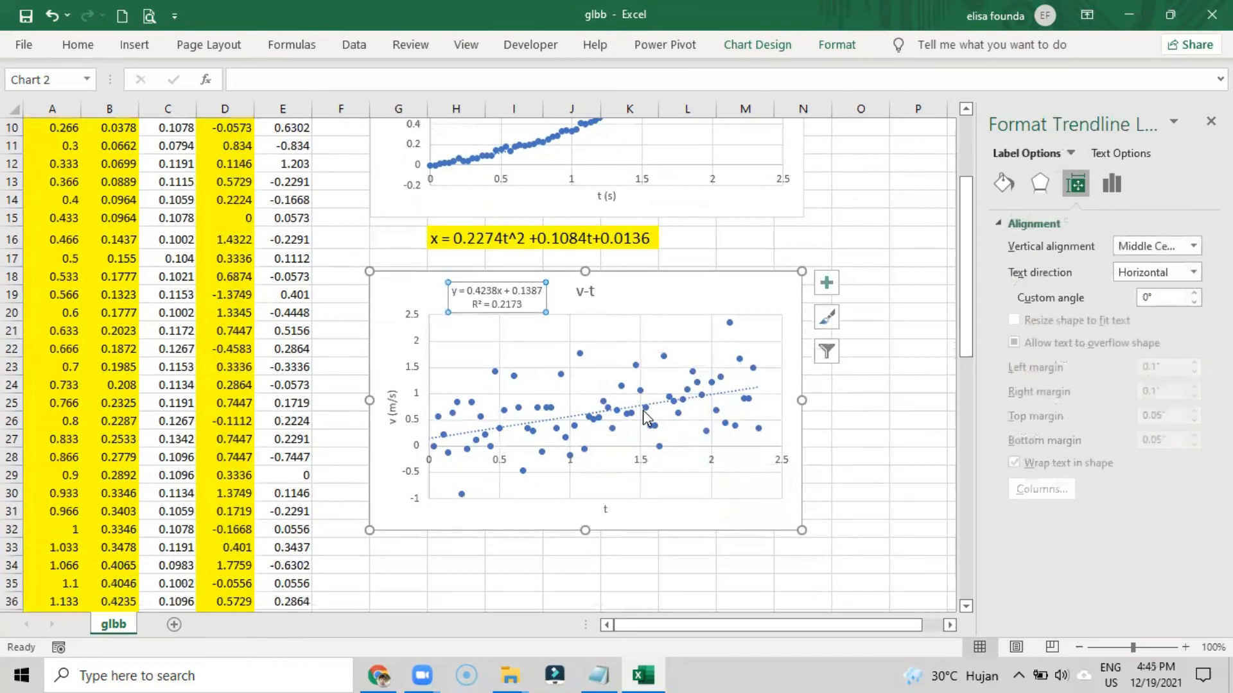
scroll(477, 467, up, 1)
click(468, 491)
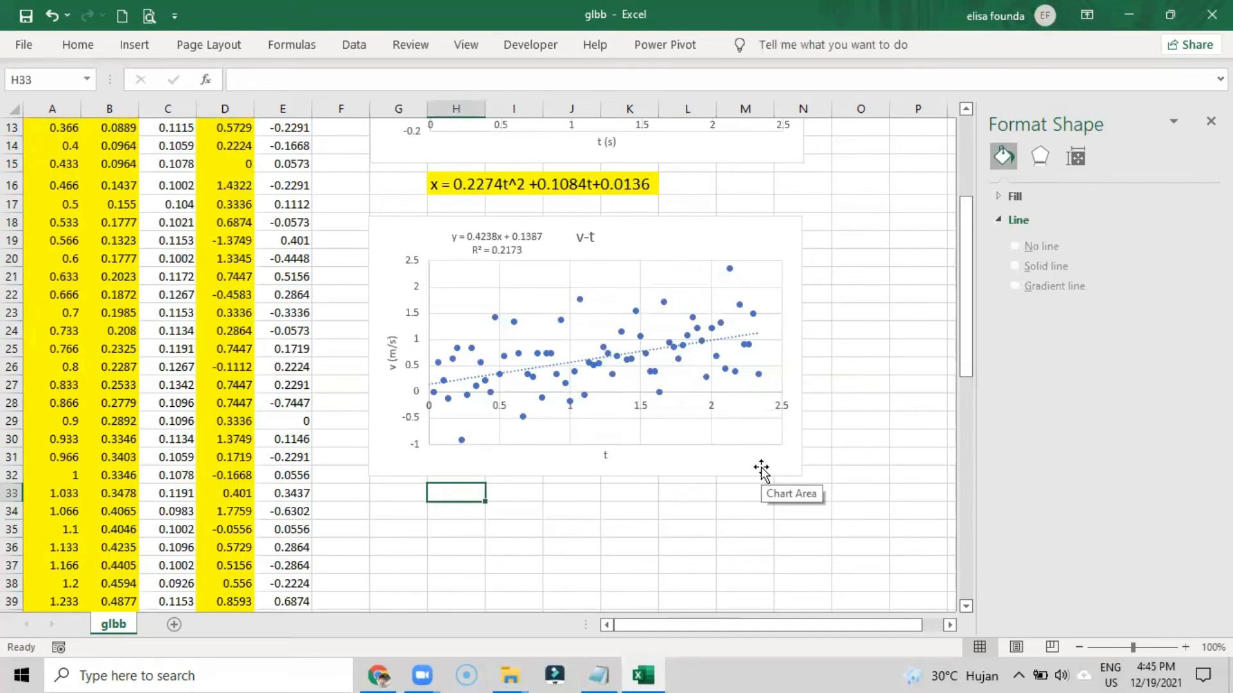
text(v)
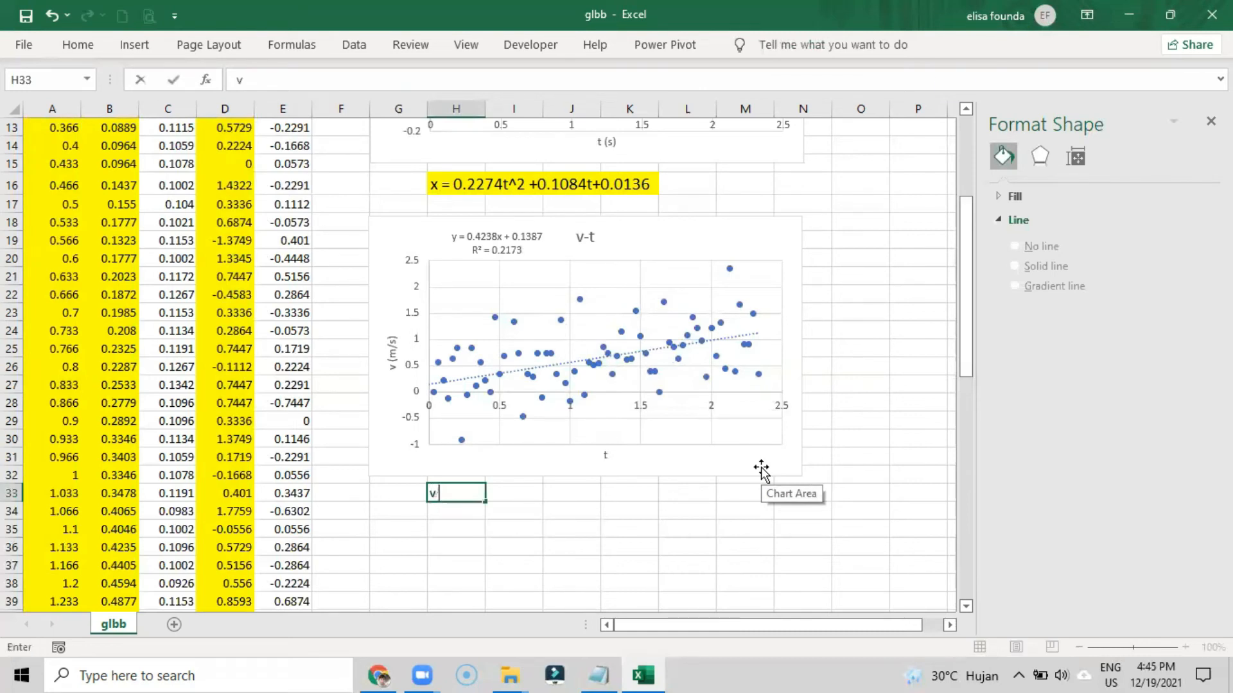
text( = 0.4238t +)
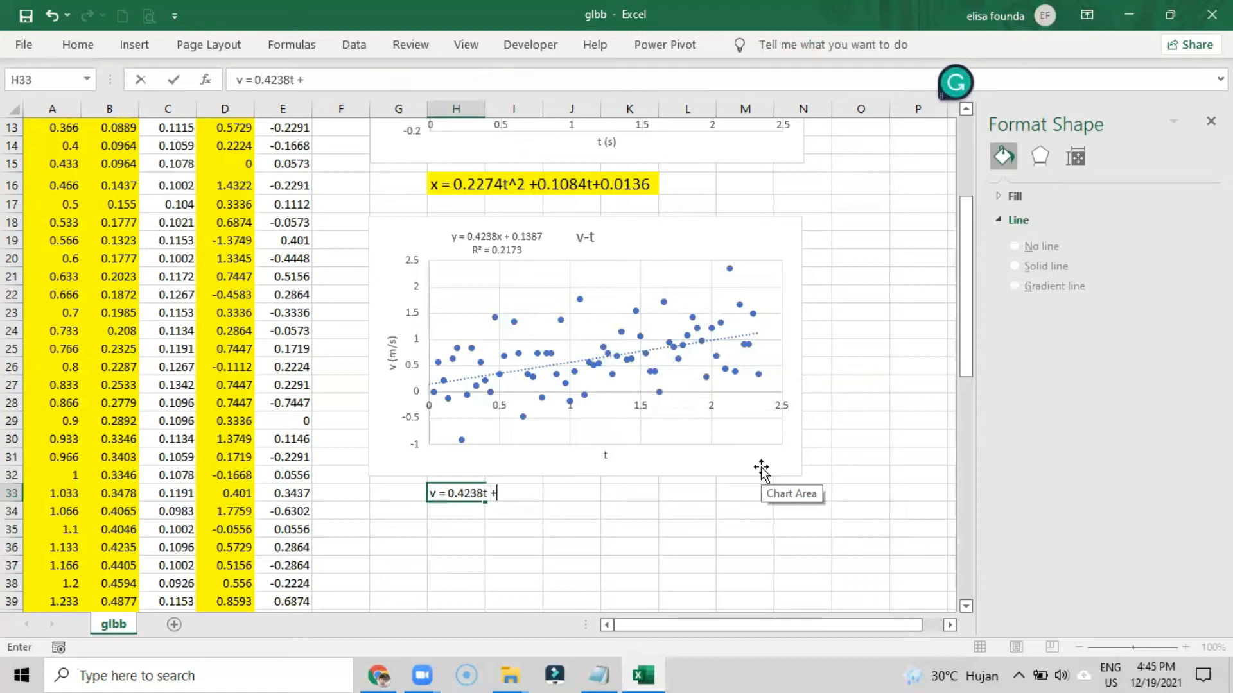
text( 0.1387)
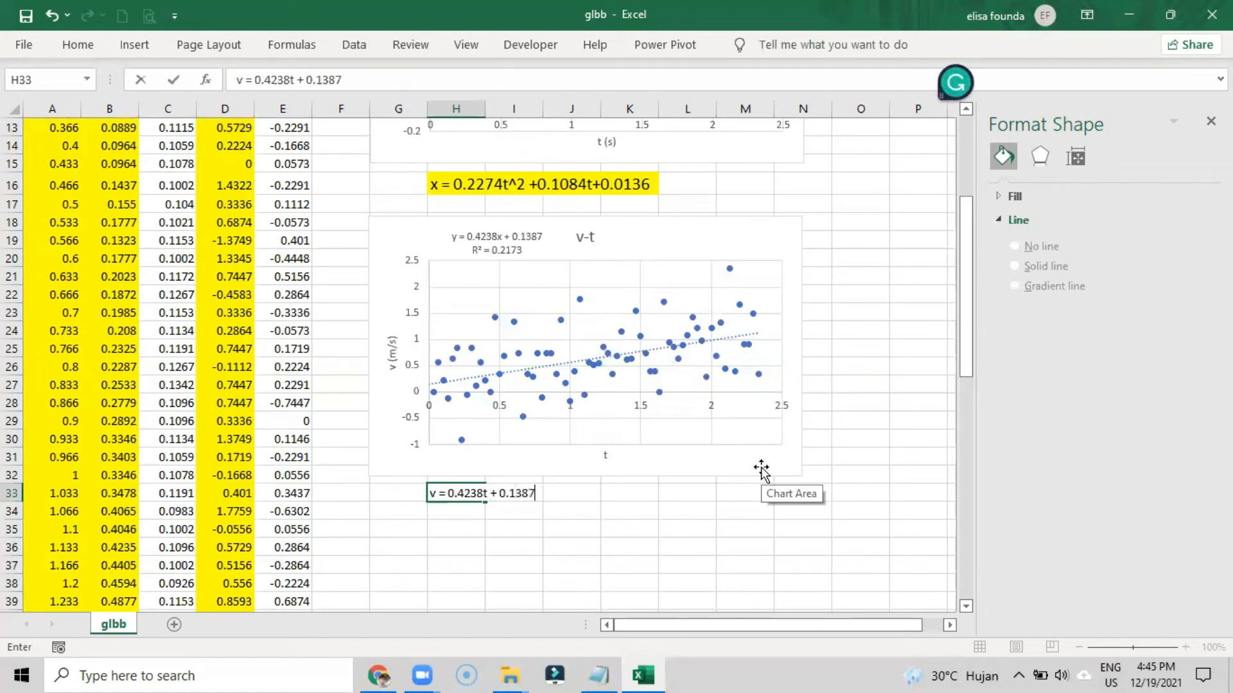
click(504, 528)
Set the velocity equation's font size to 18 and fill cells H33 to J33 with yellow.
click(463, 493)
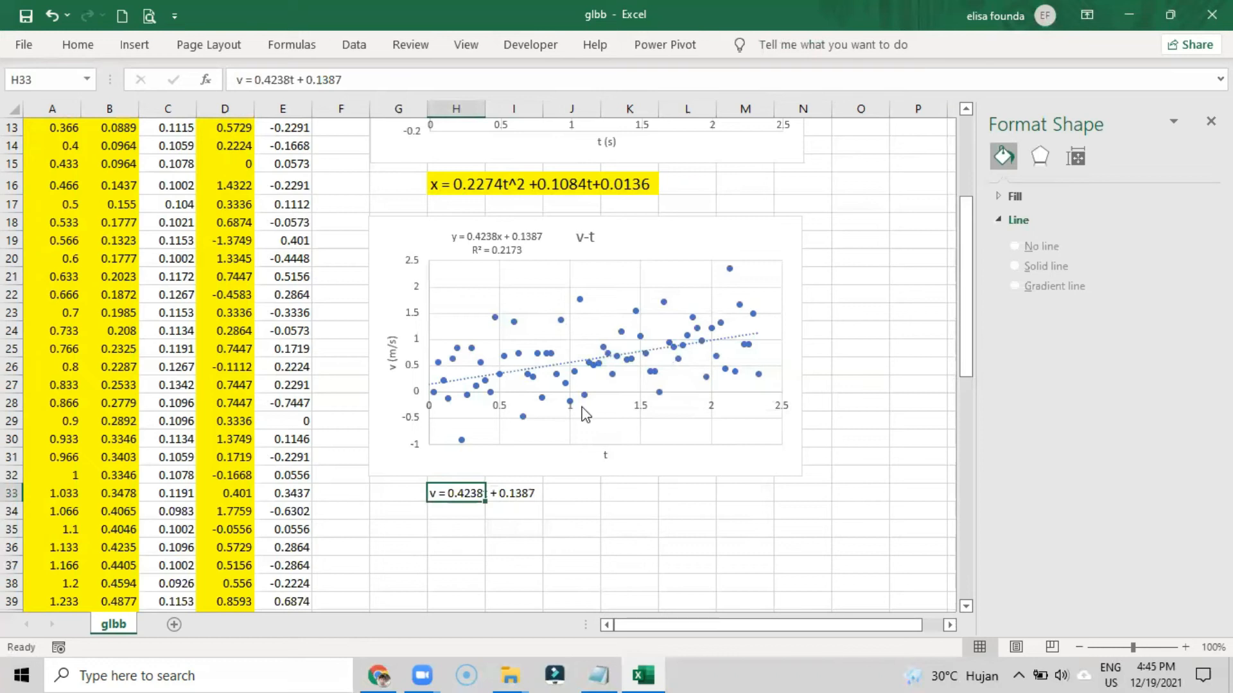
click(78, 46)
click(235, 106)
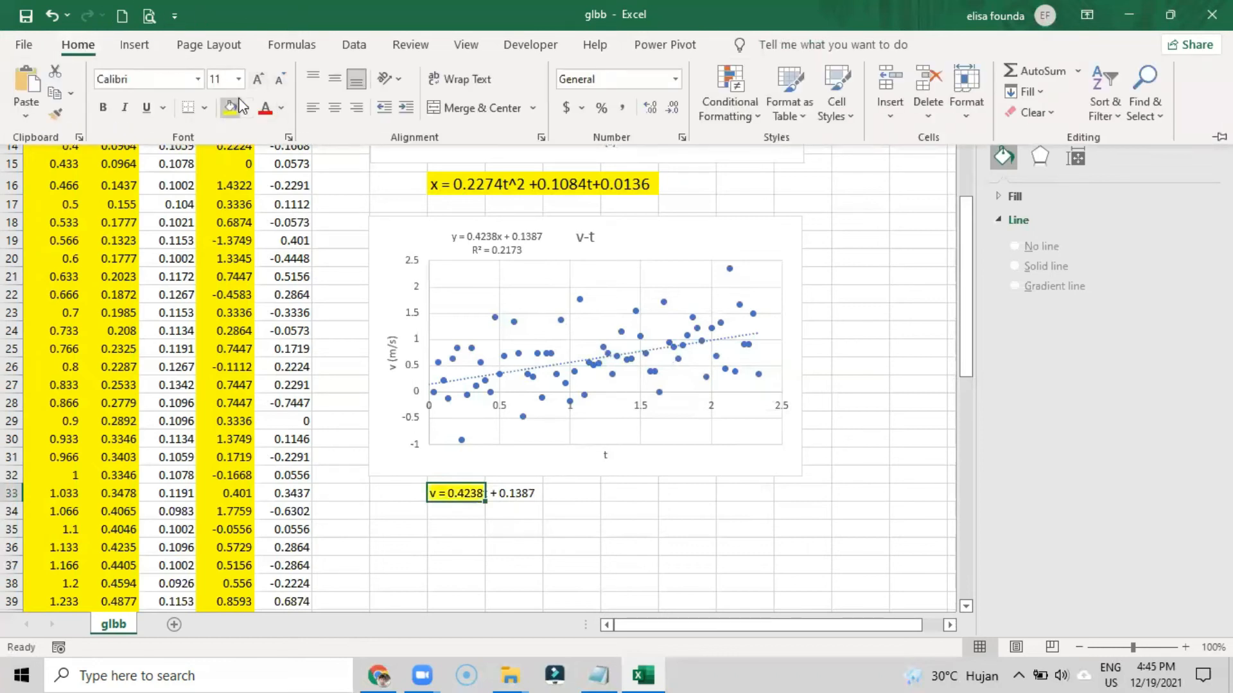
click(258, 80)
click(258, 80)
click(259, 80)
click(259, 80)
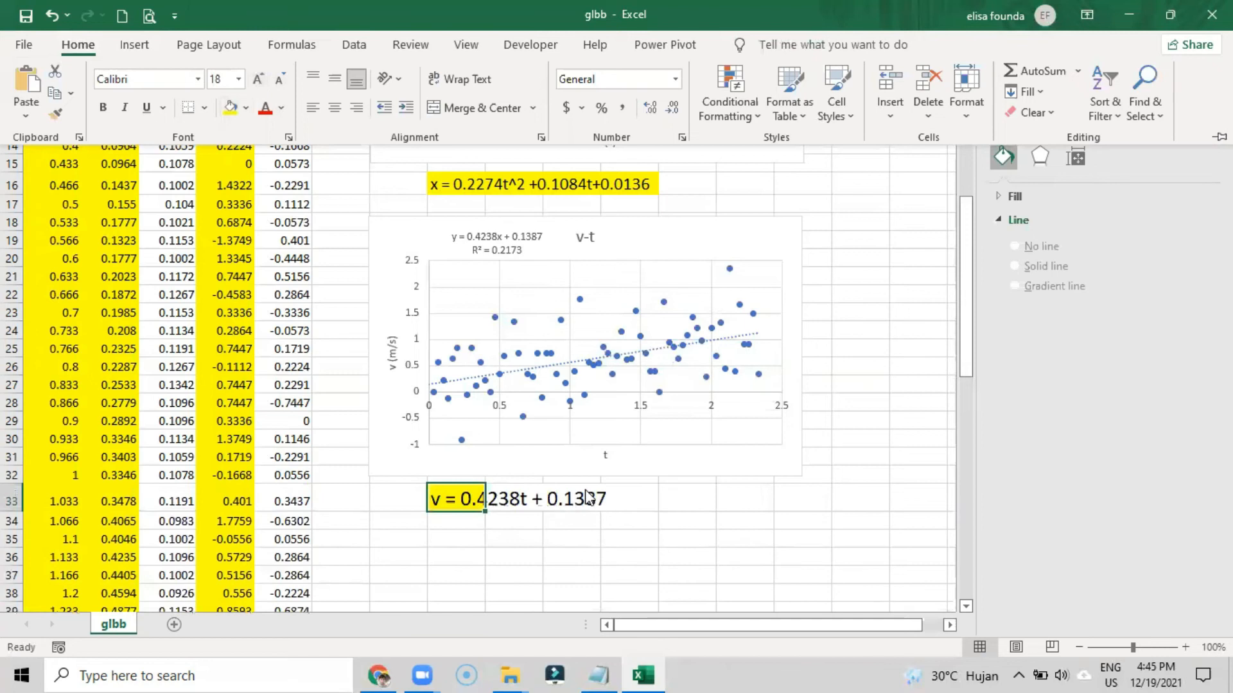
click(562, 491)
drag(468, 495, 594, 507)
click(78, 47)
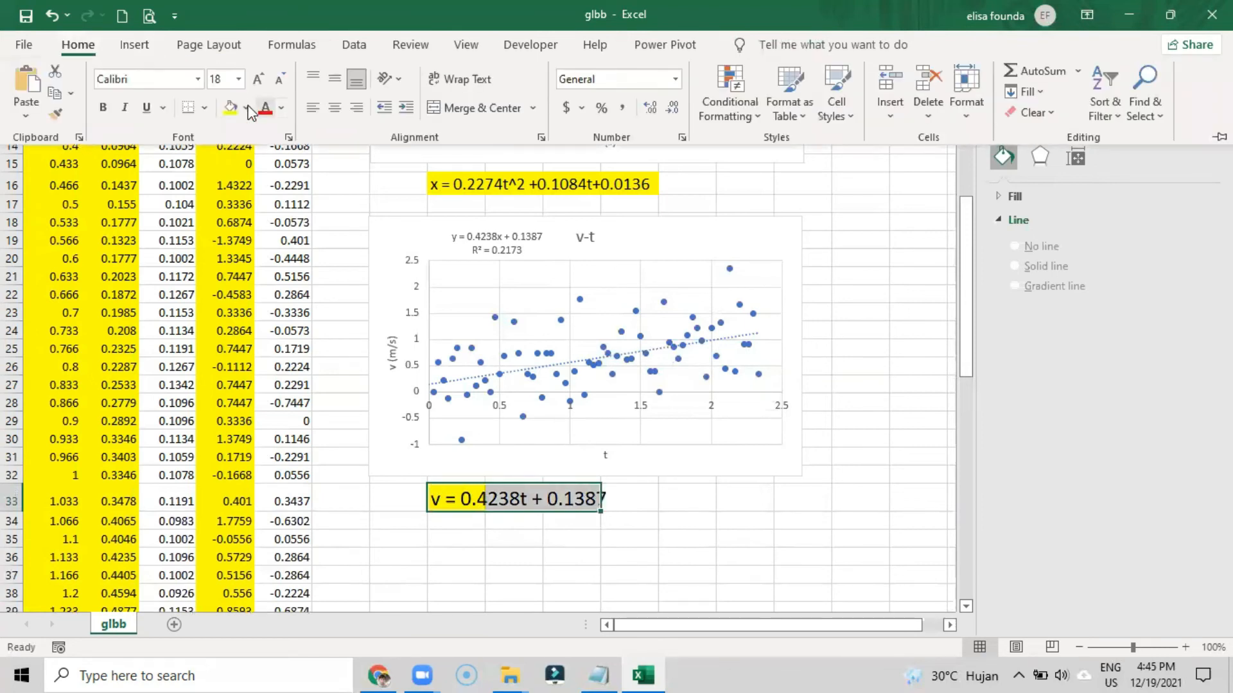
click(468, 539)
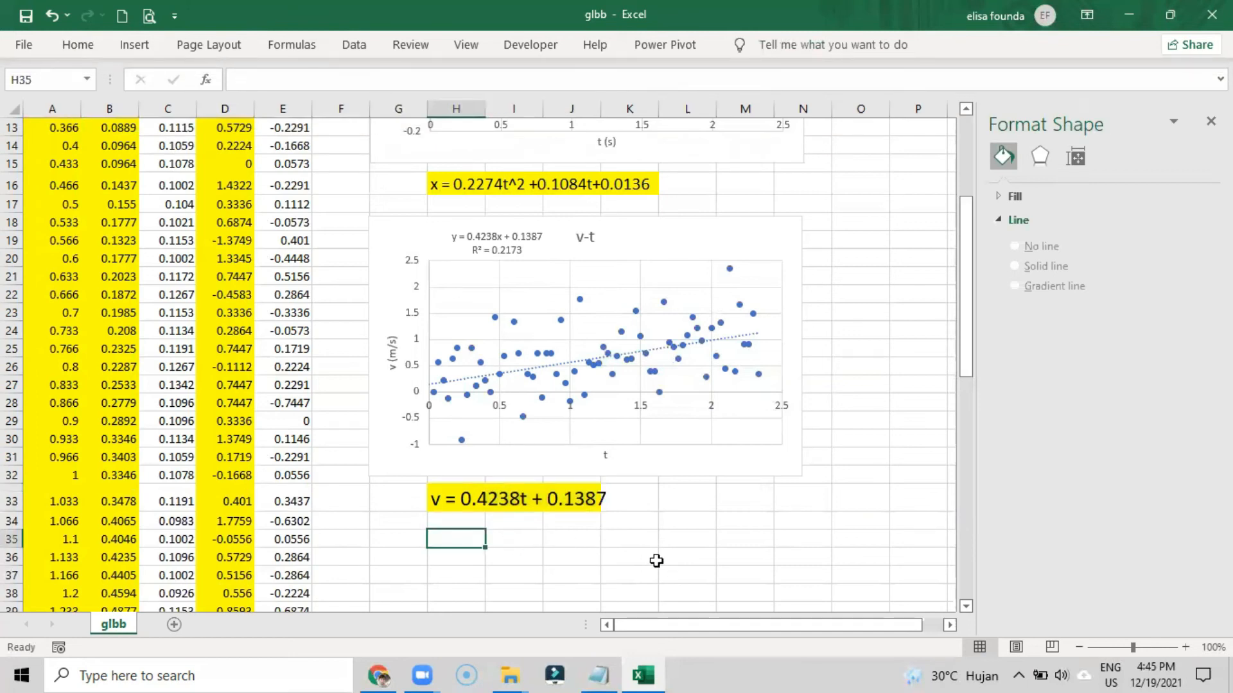
Enter the label "GLBB" in cell M16, beside the x equation.
scroll(669, 535, up, 4)
scroll(673, 536, down, 3)
scroll(675, 535, down, 1)
scroll(664, 524, up, 4)
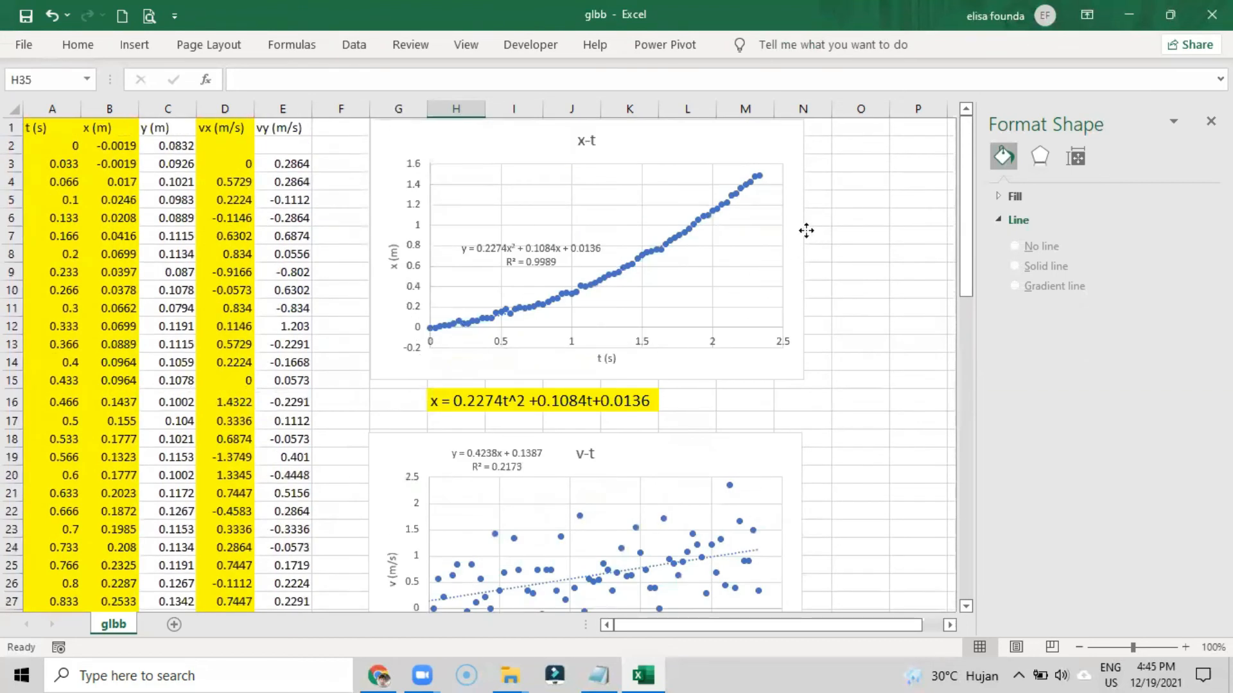
click(567, 324)
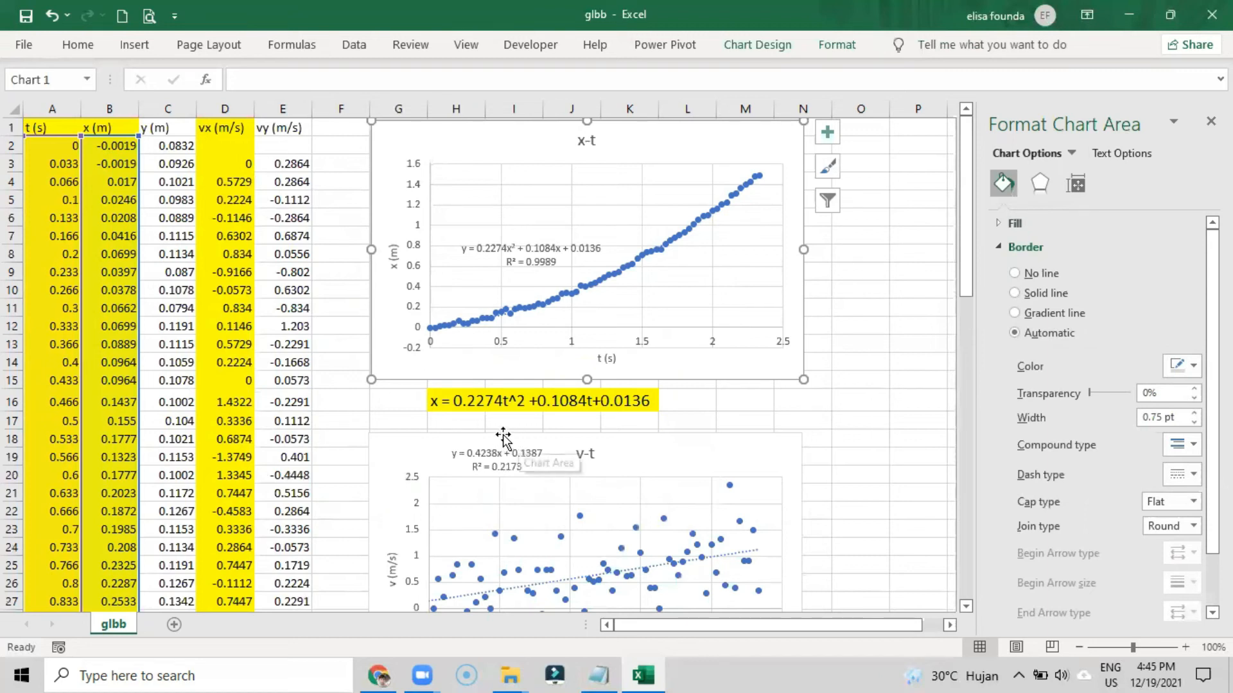
click(741, 395)
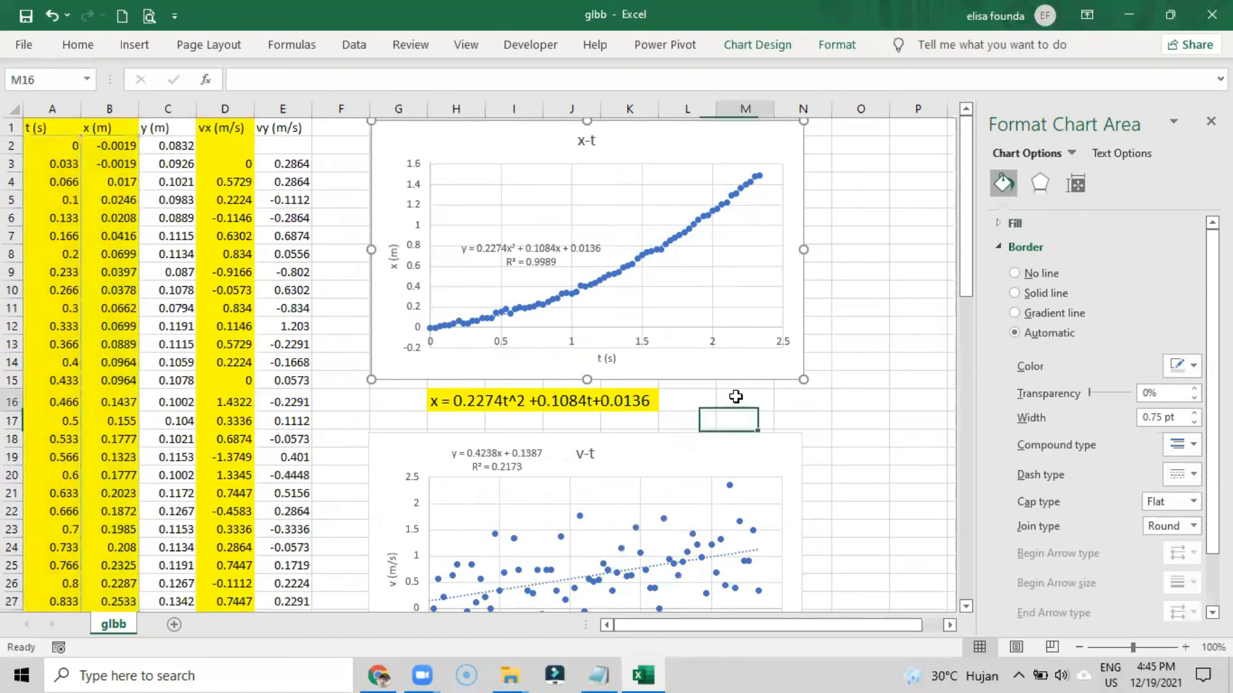
text(GLBB)
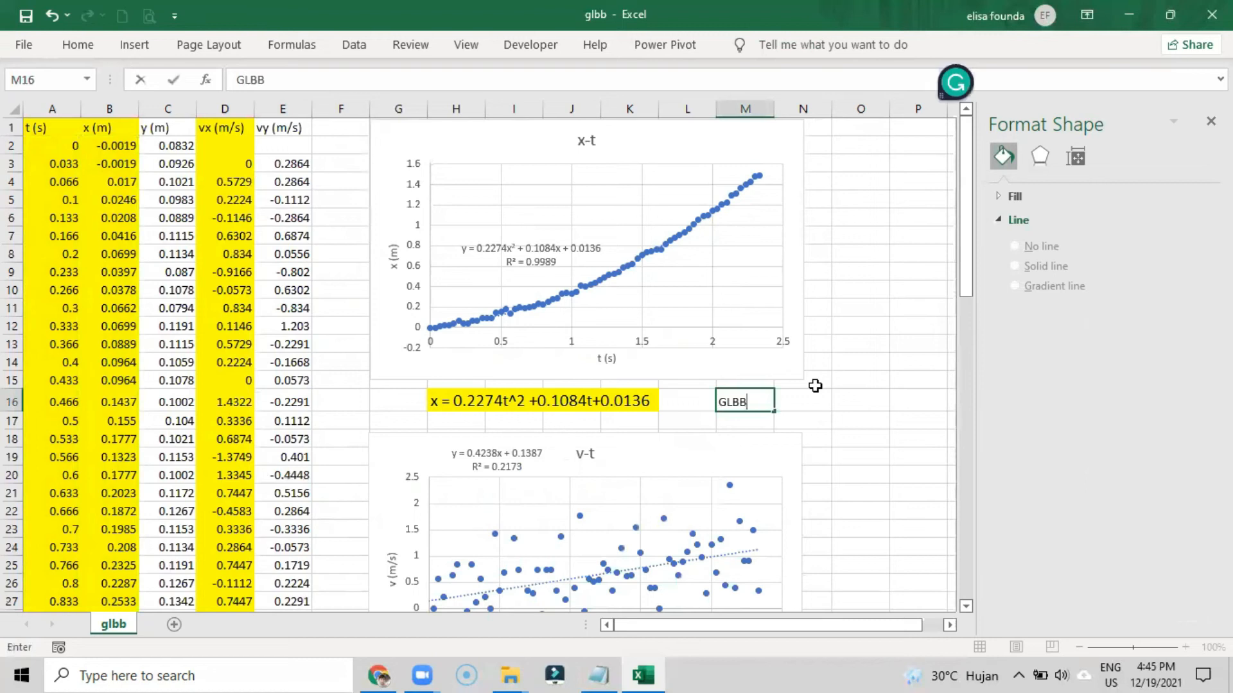
click(827, 407)
Enlarge the font of the GLBB label in M16 and make it bold.
click(766, 403)
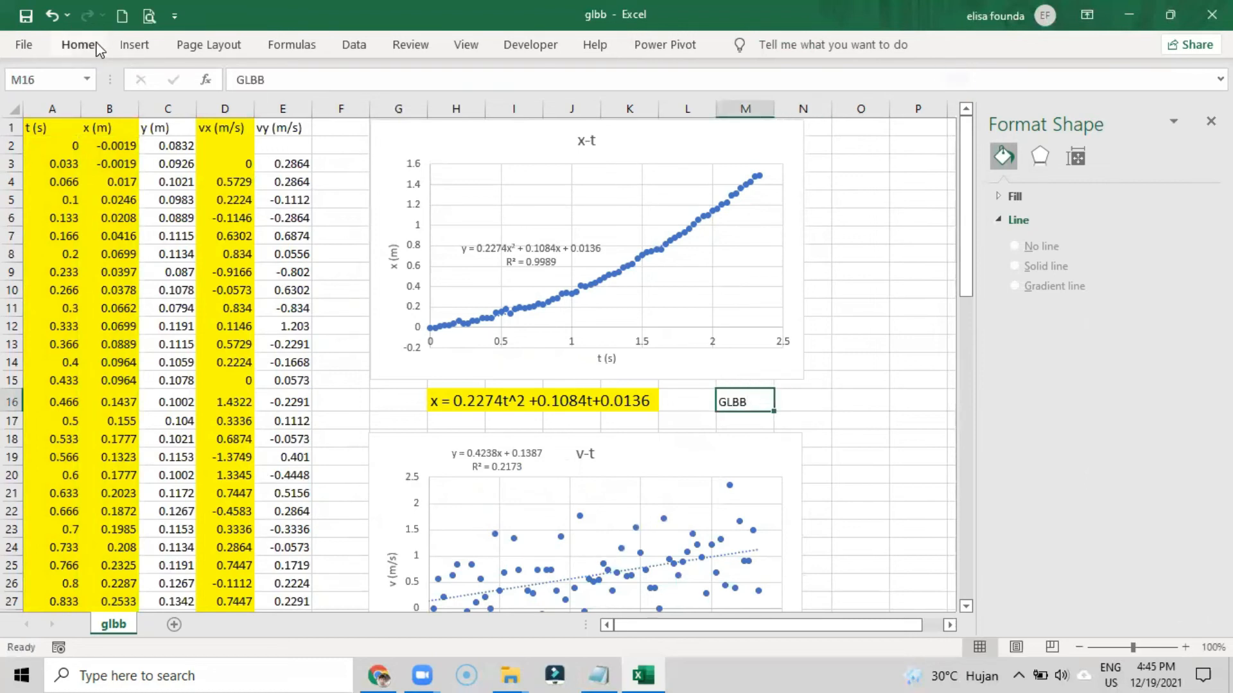
click(78, 44)
click(266, 81)
click(265, 82)
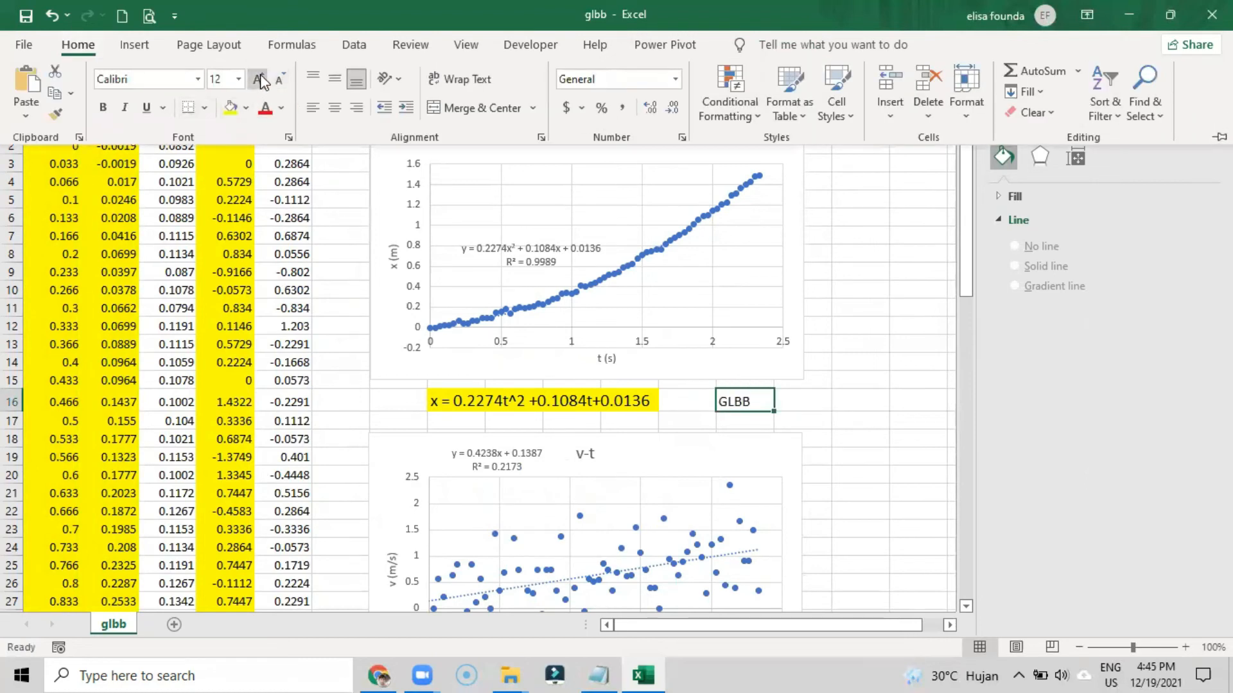
click(266, 82)
click(103, 107)
click(840, 423)
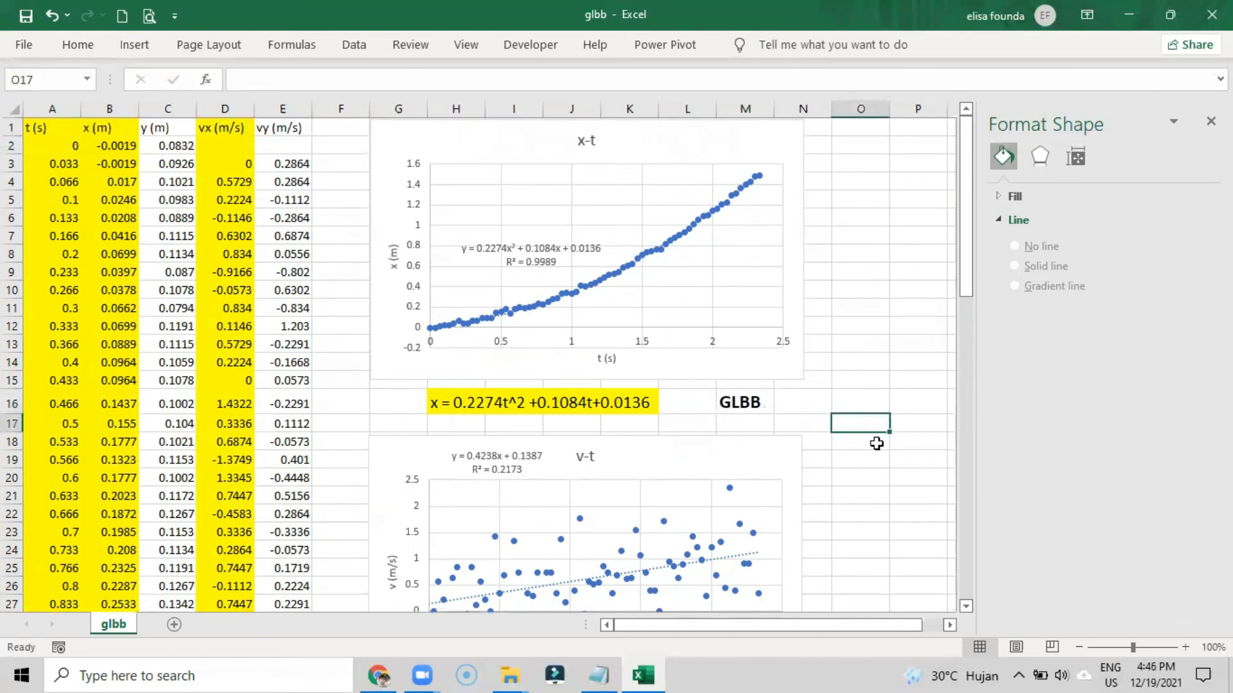
Enter the note "percepatan : gardien grafik v-t" in cell H35 below the velocity equation.
scroll(874, 444, down, 3)
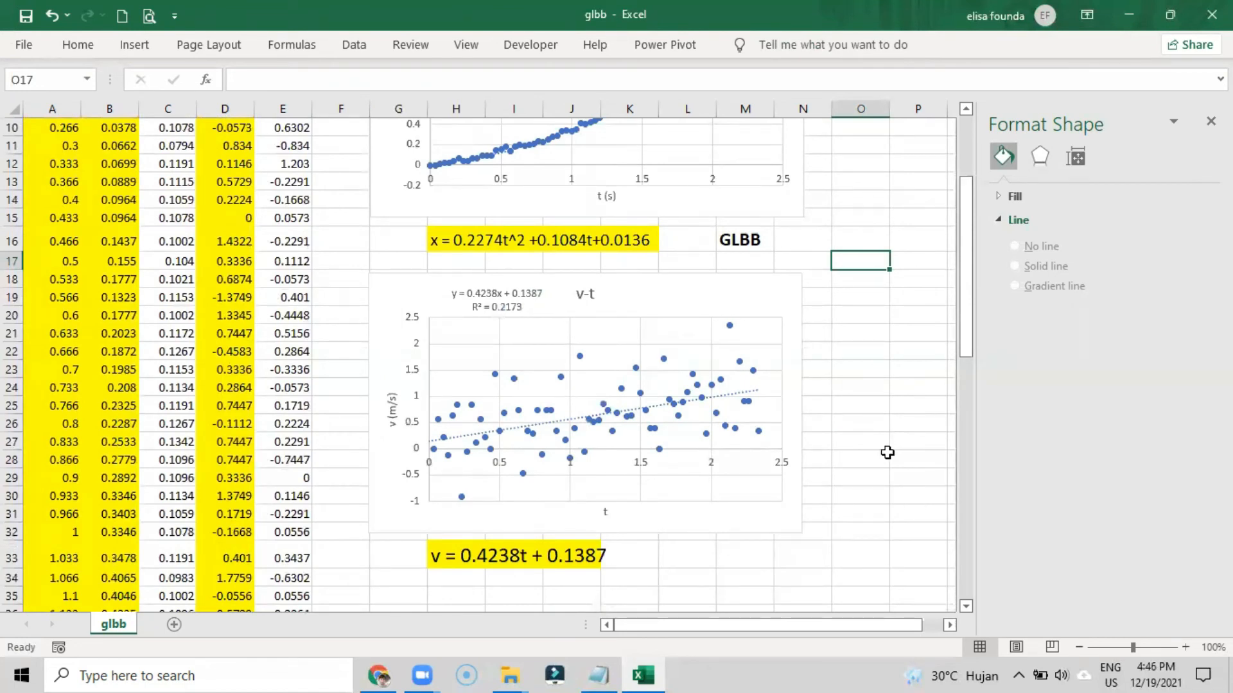
scroll(828, 466, down, 1)
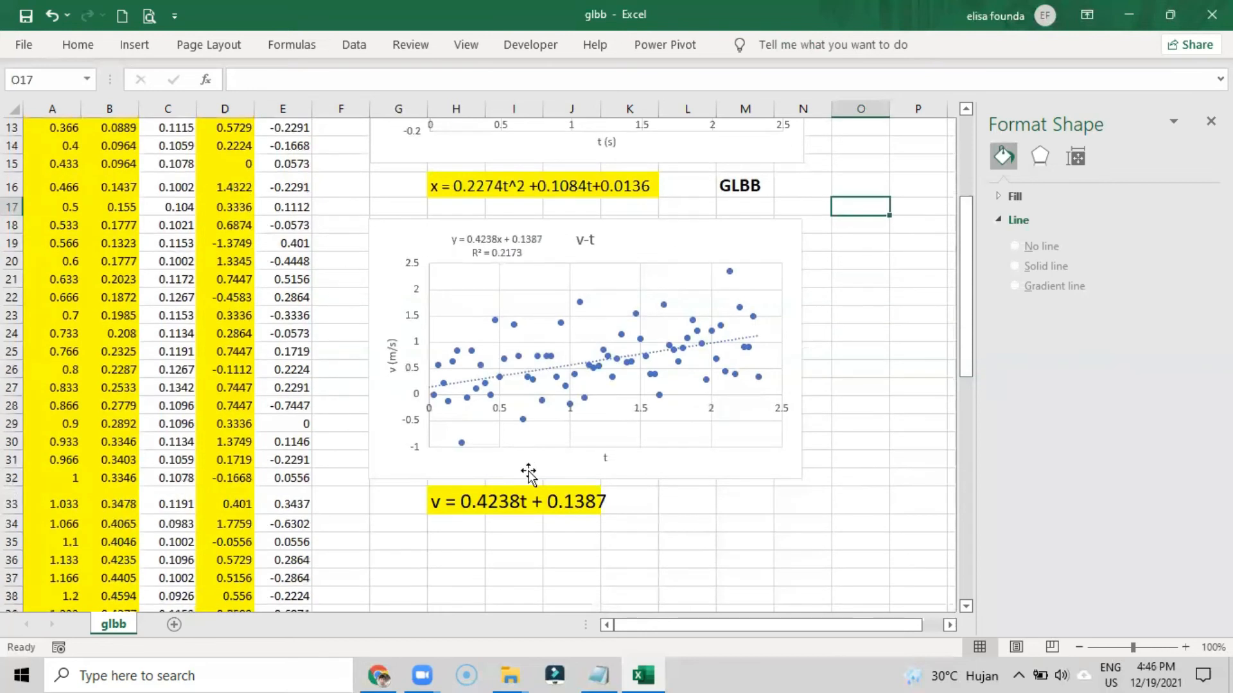
click(385, 355)
click(606, 459)
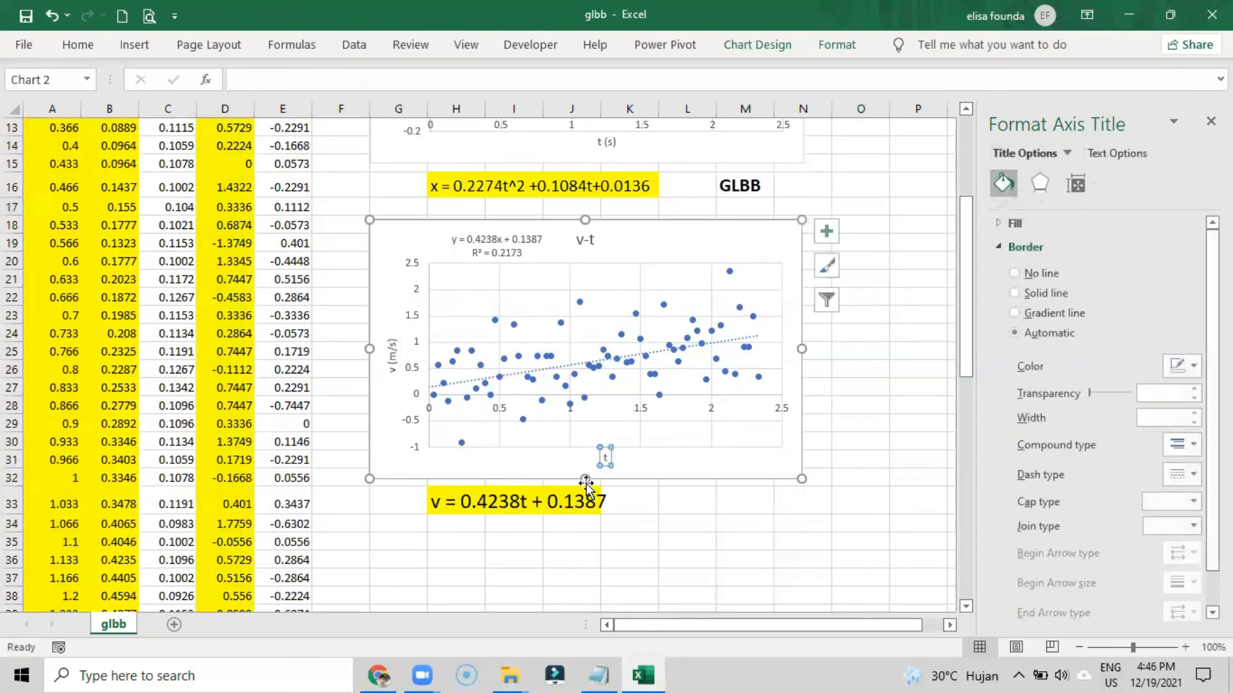
click(674, 521)
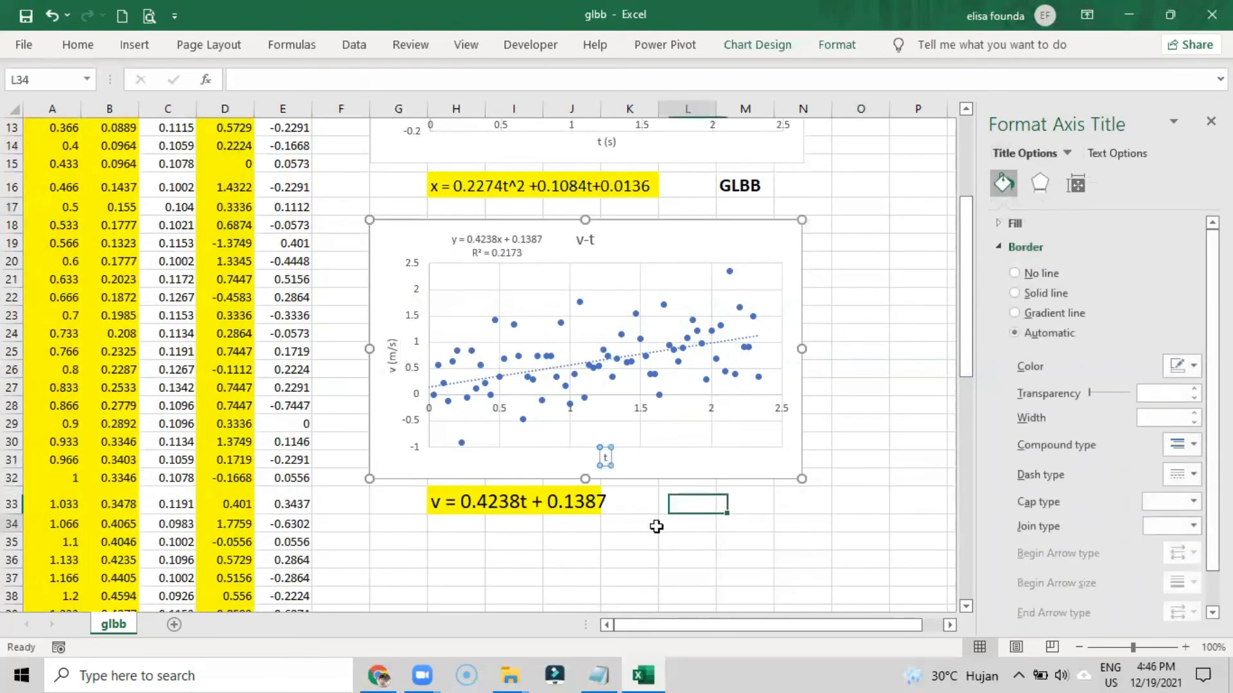
click(447, 538)
text(percepata)
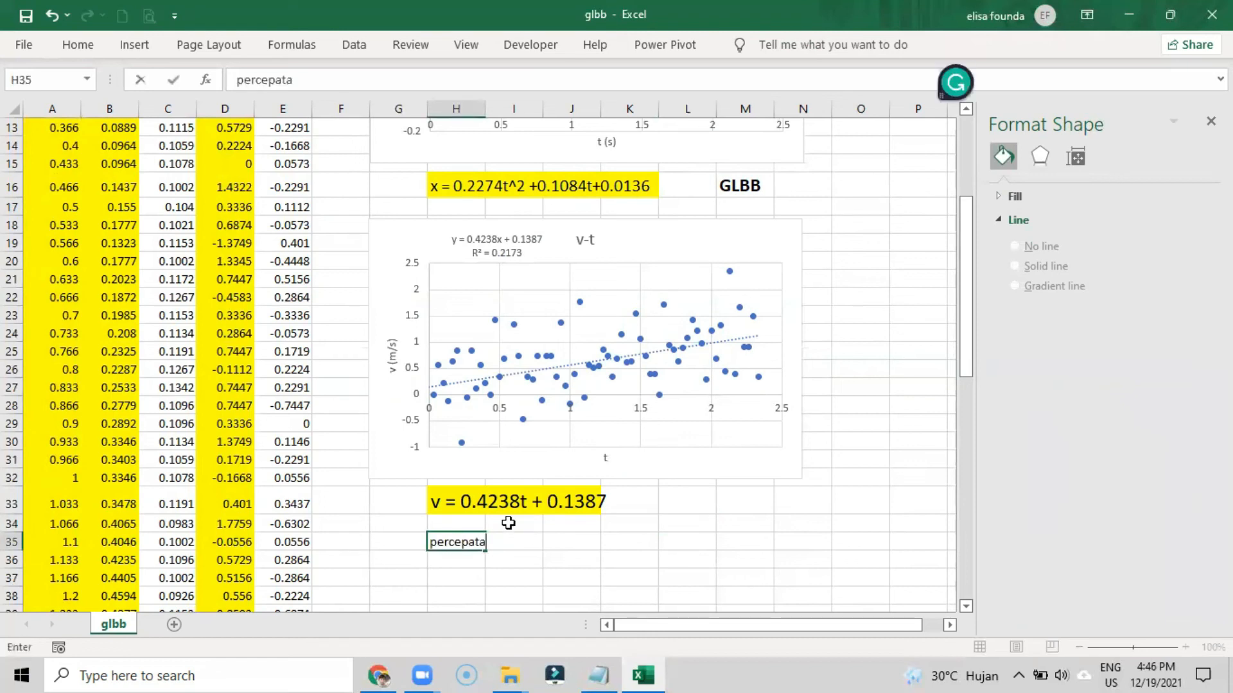
text(n : gard)
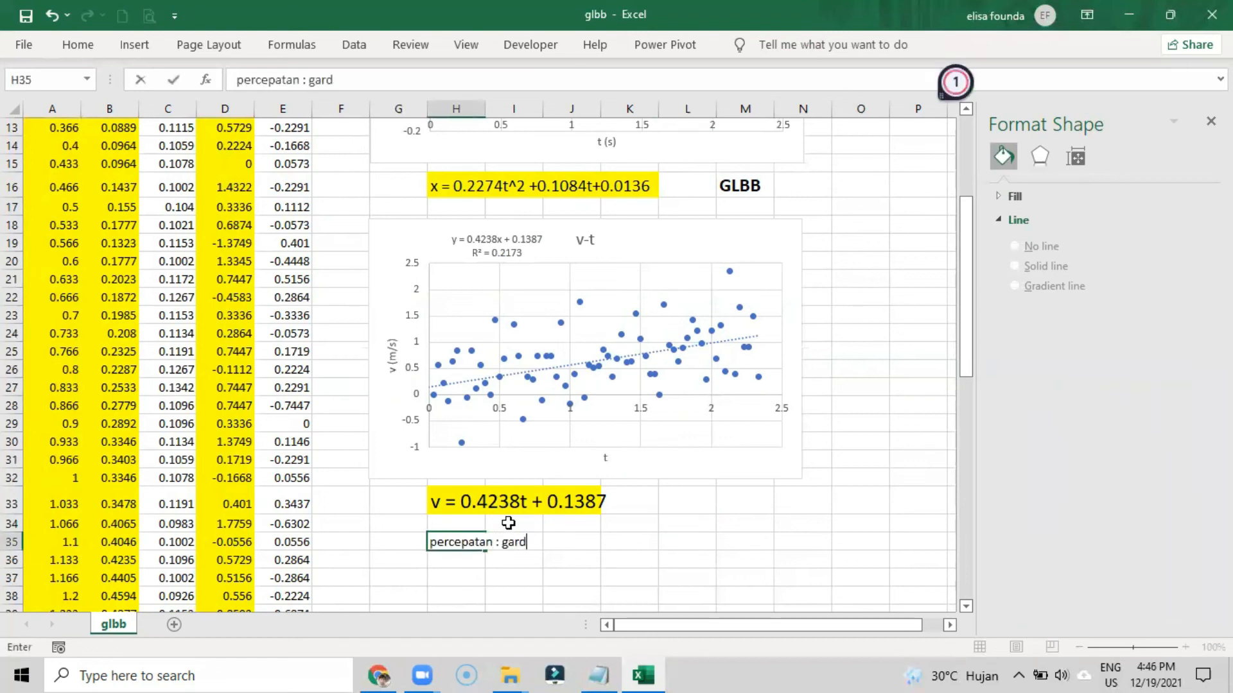
text(ien grafik v-t)
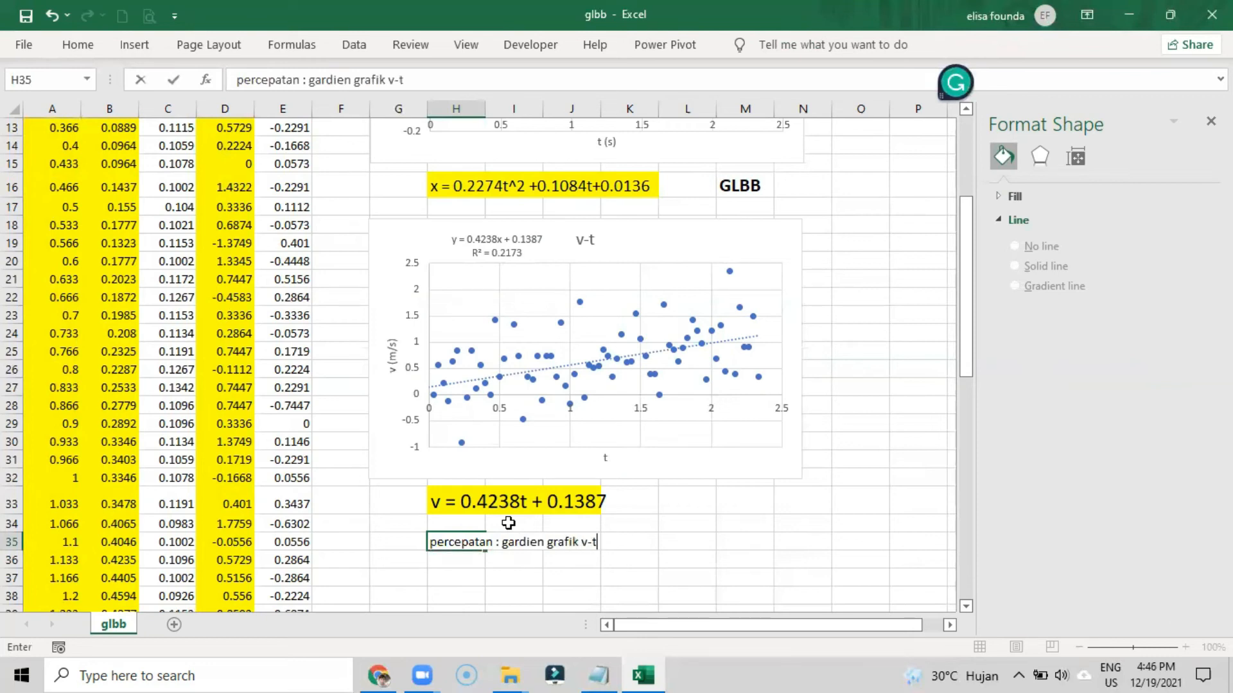
key(Return)
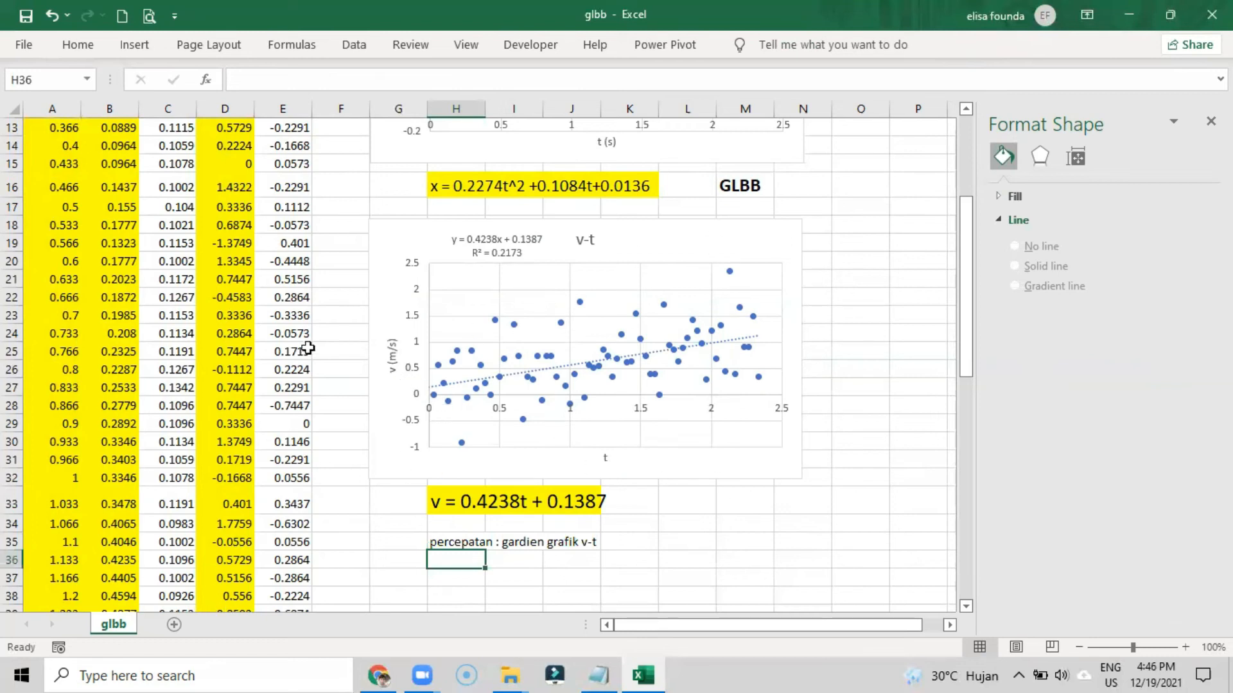
Move the v-t trendline's equation label down into the upper part of the plot area.
click(549, 366)
click(476, 247)
drag(476, 247, 470, 303)
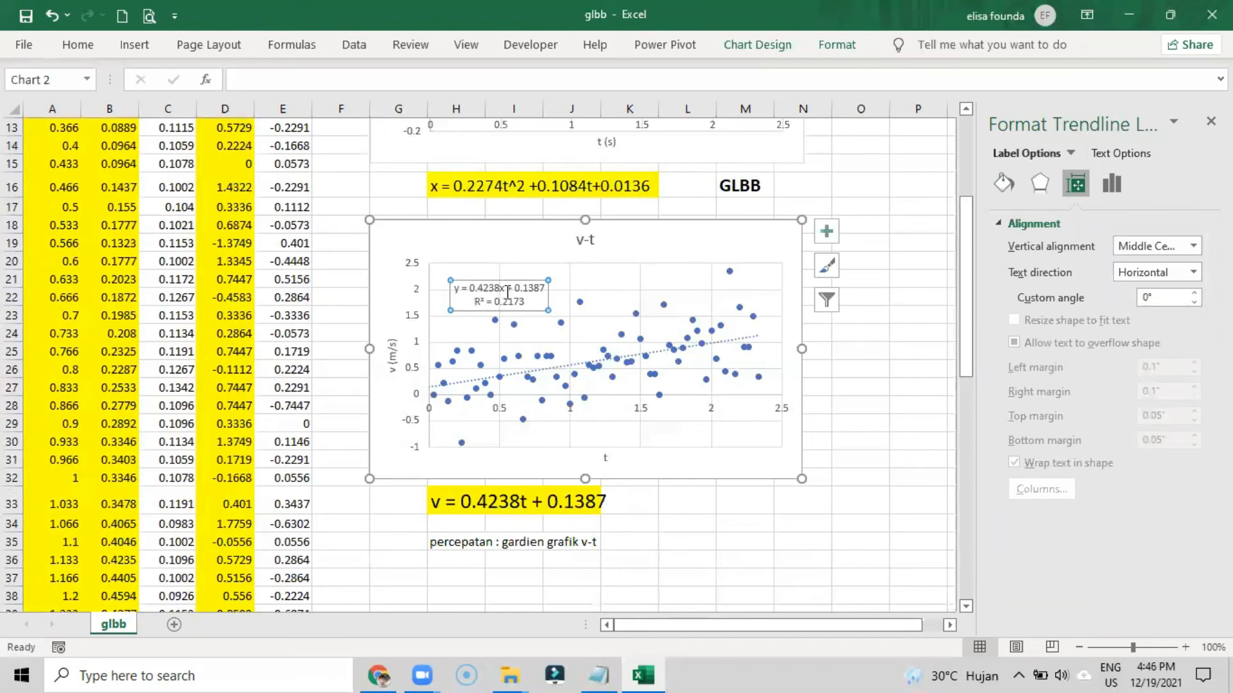
Enter the acceleration "a = 0.4238 m/s^2" in cell H36 under the percepatan note.
scroll(578, 359, down, 1)
click(454, 491)
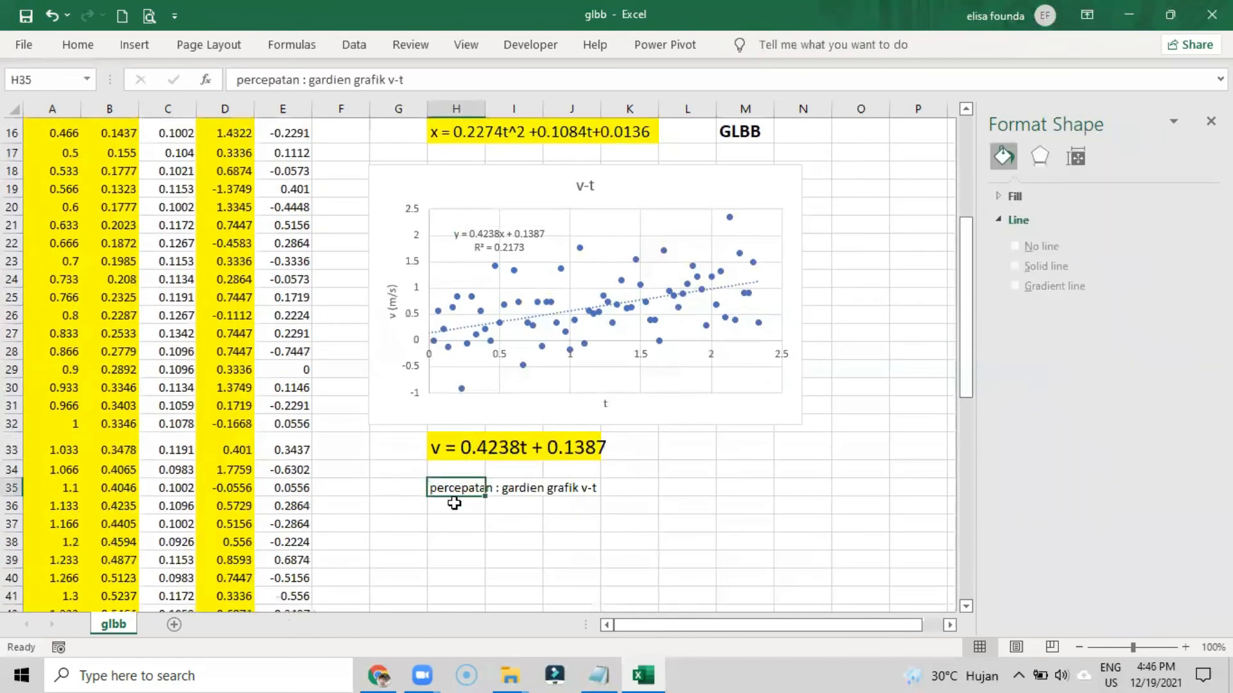
click(454, 505)
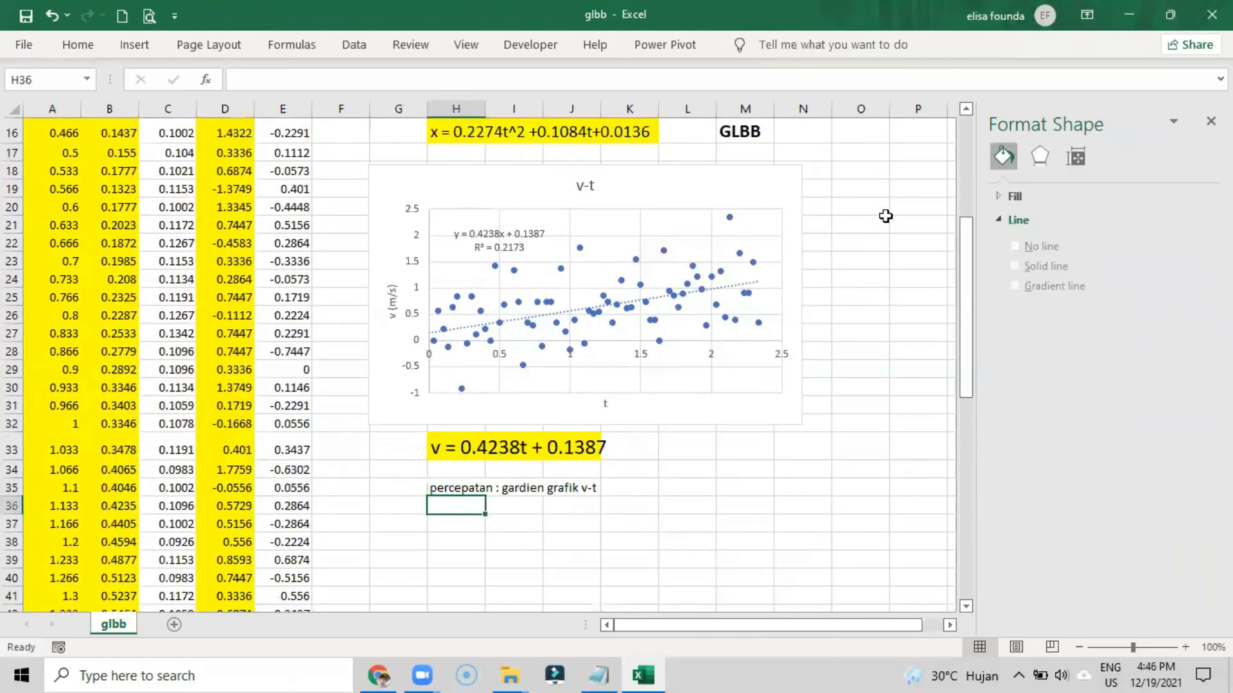
text(a = 0.4)
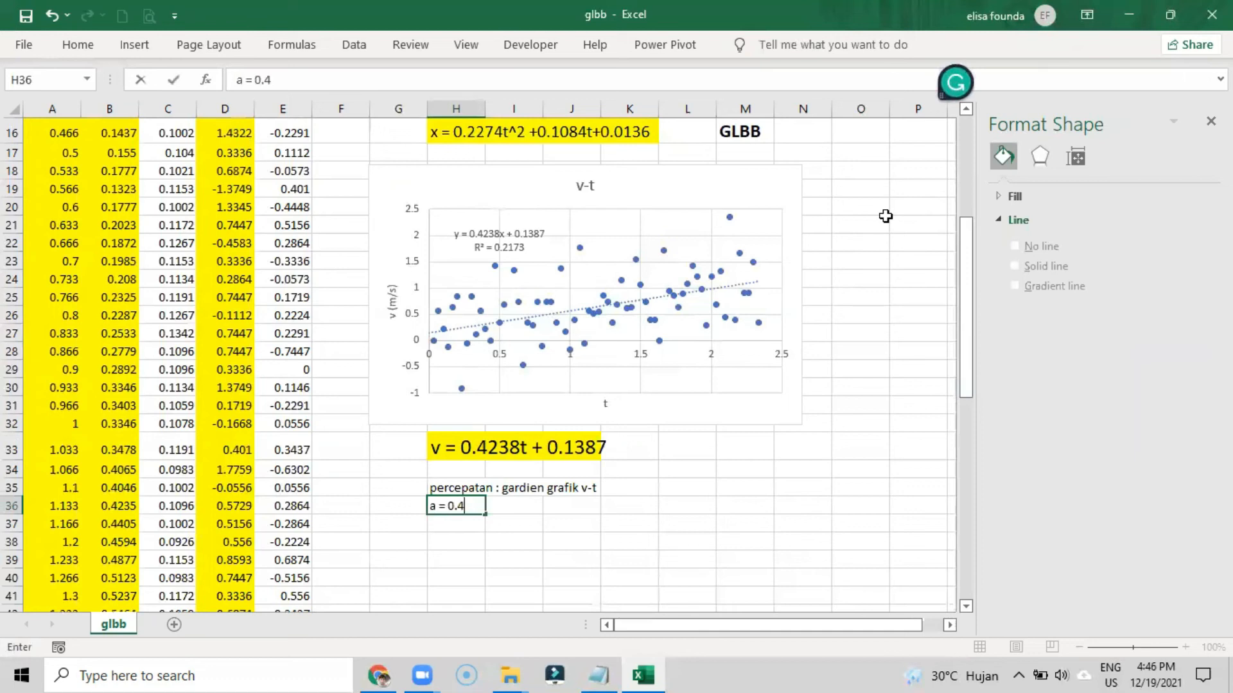
text(238 m/s^2)
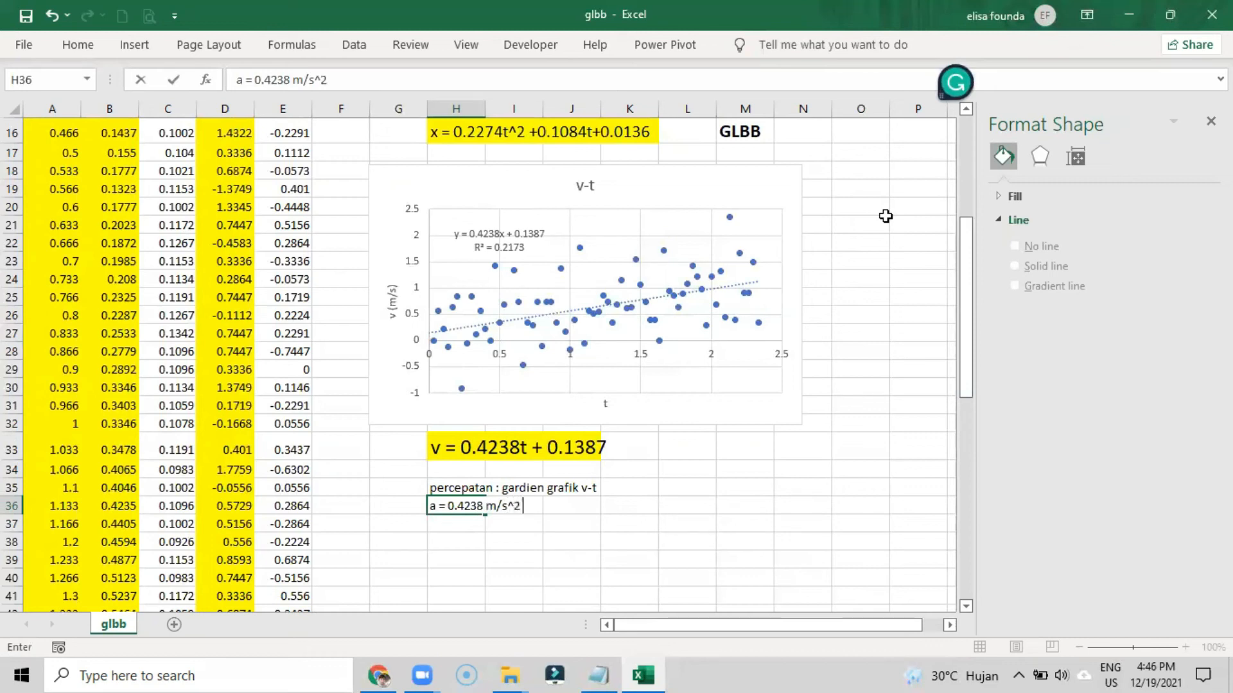
key(Return)
Fill cells H36 and I36 with yellow and set the acceleration's font size to 16.
double_click(486, 506)
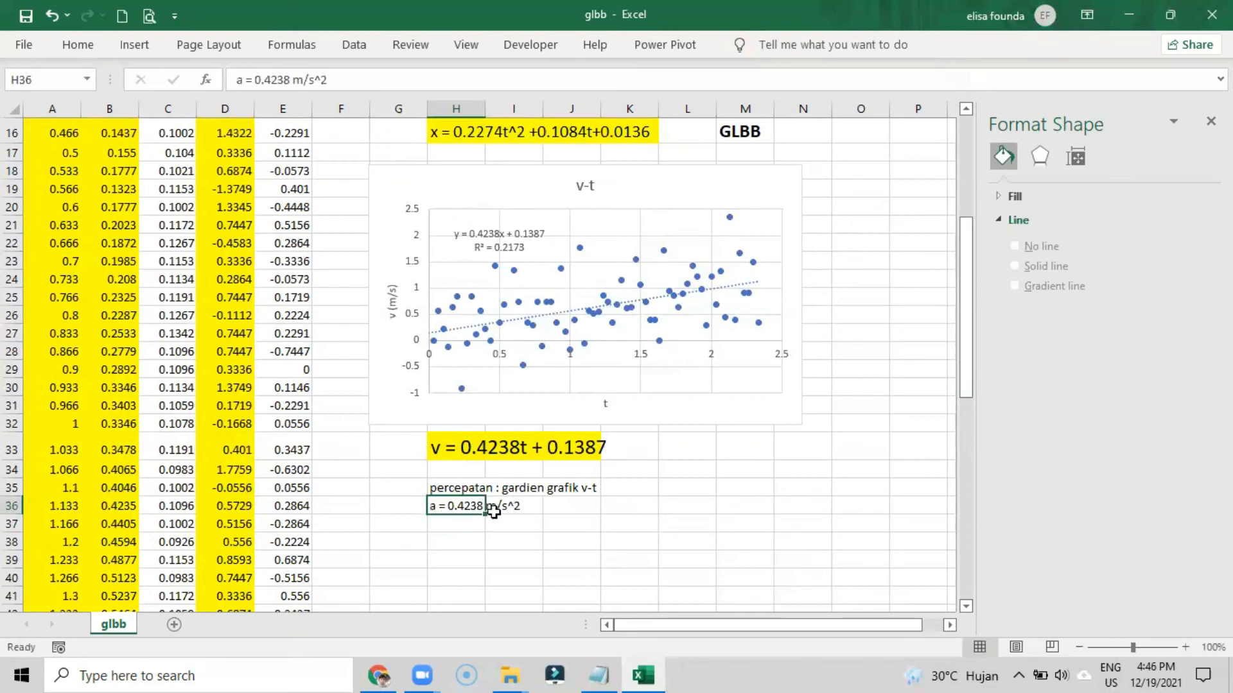
drag(486, 507, 522, 507)
click(78, 45)
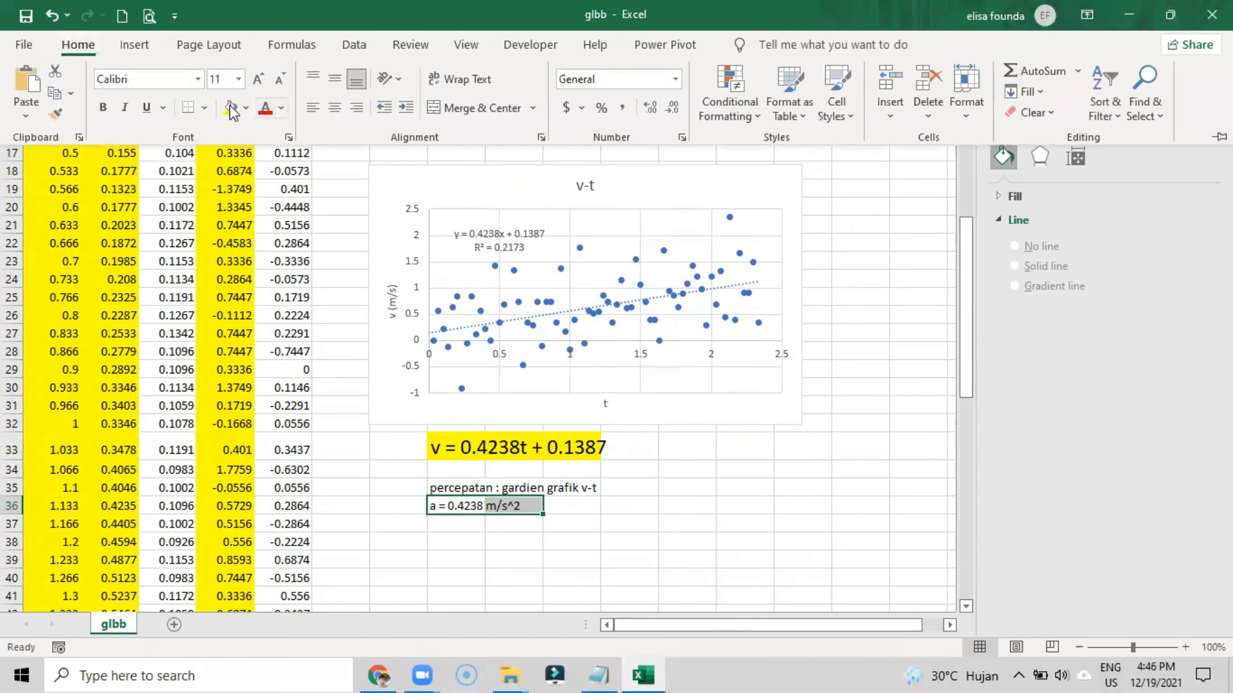
click(257, 82)
click(258, 82)
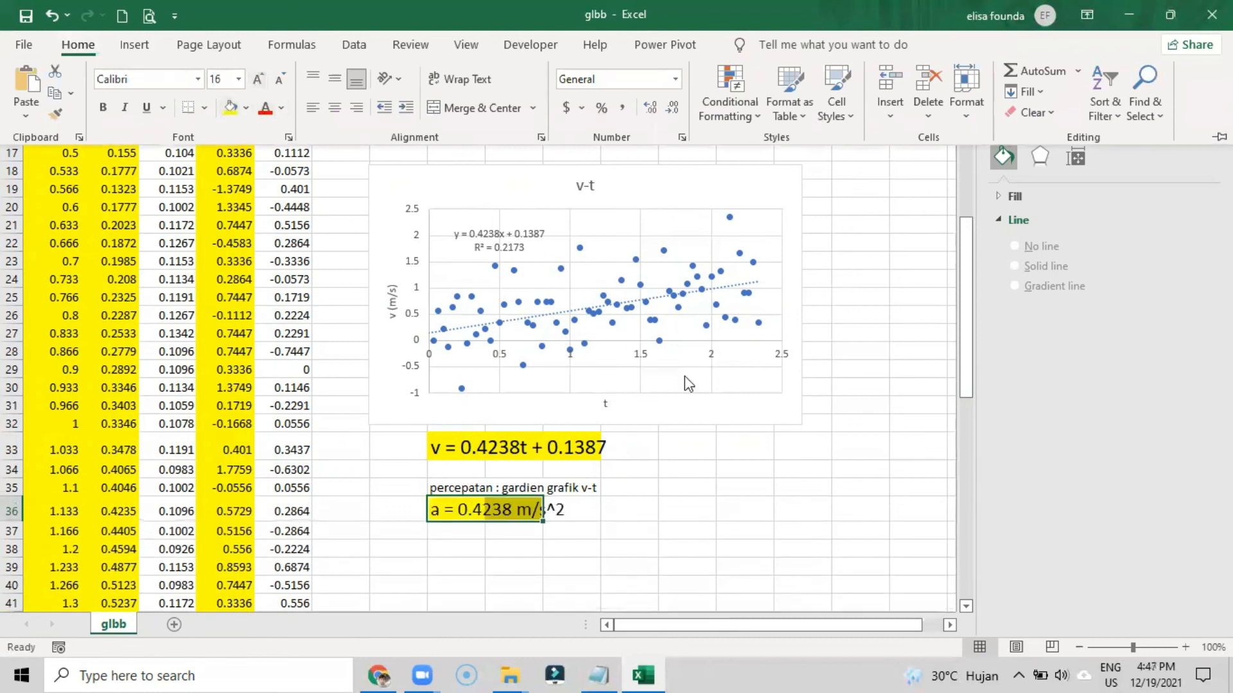
Fill cell J36 with yellow so the highlight covers the full acceleration text.
click(693, 481)
click(554, 510)
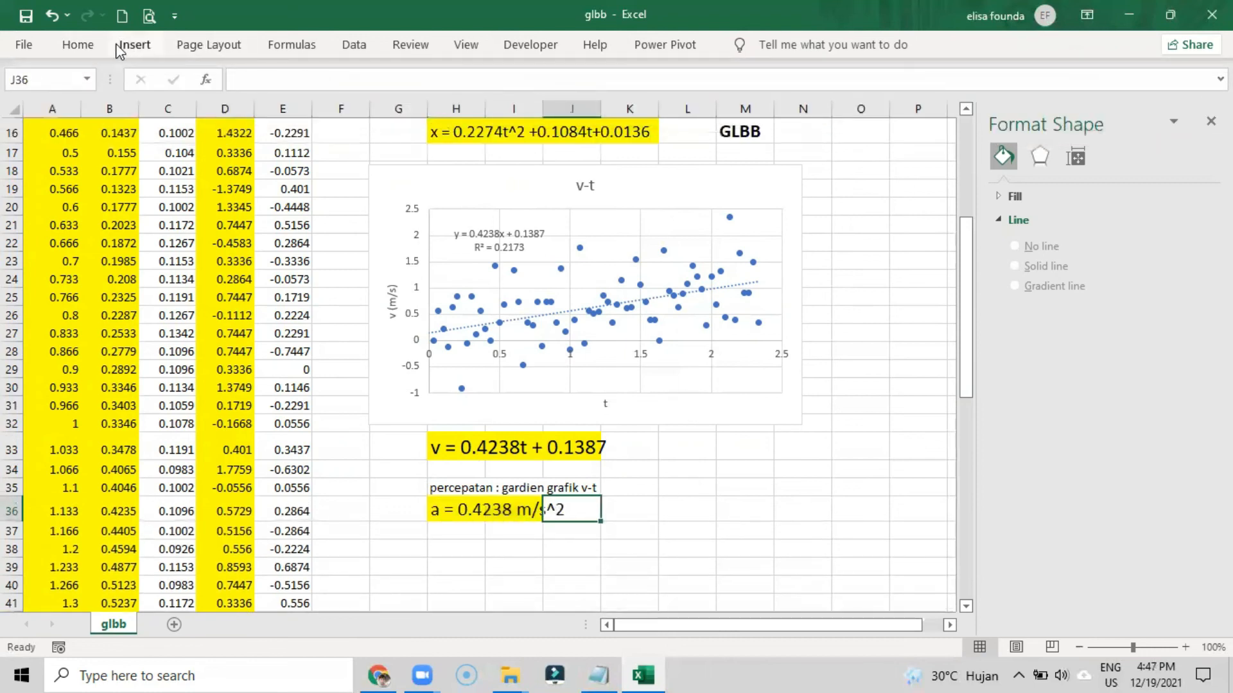
click(78, 44)
click(229, 107)
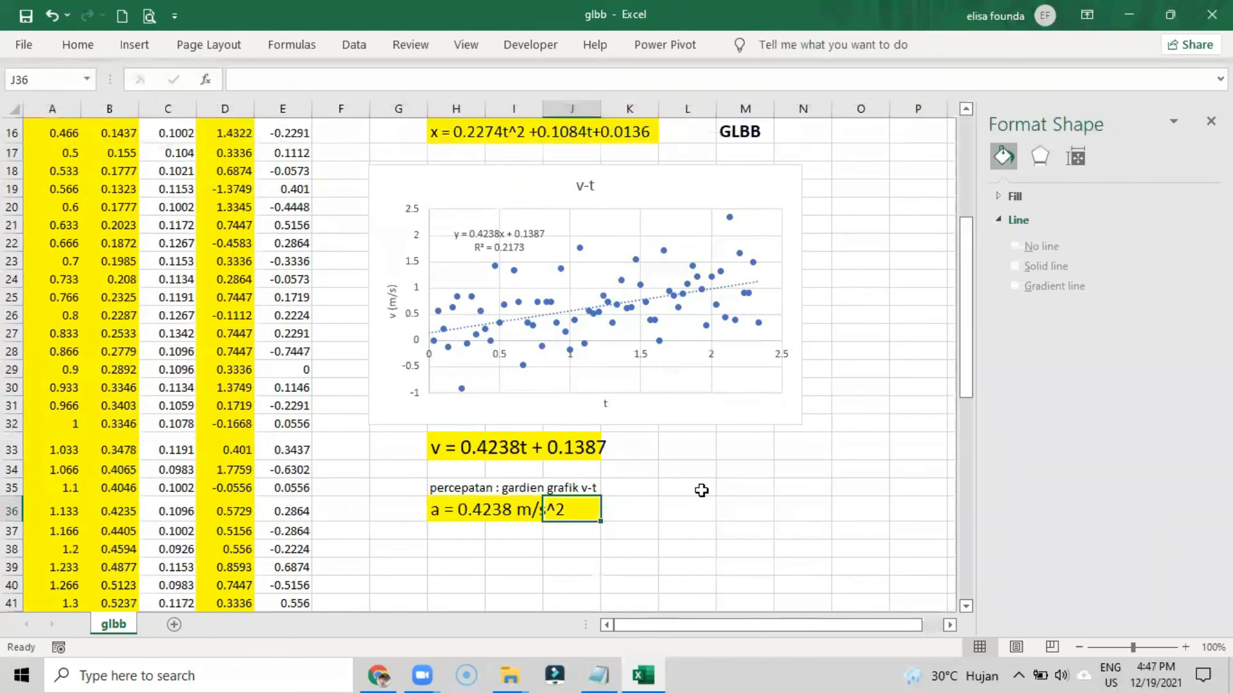
click(700, 490)
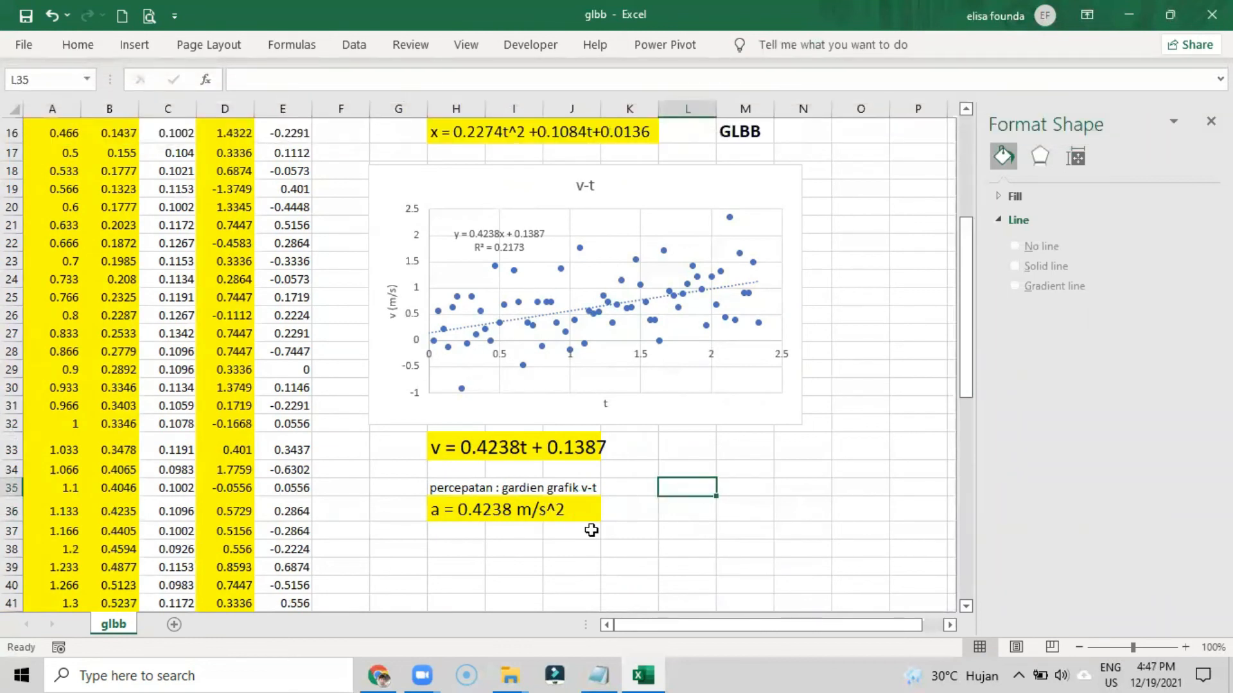
click(745, 489)
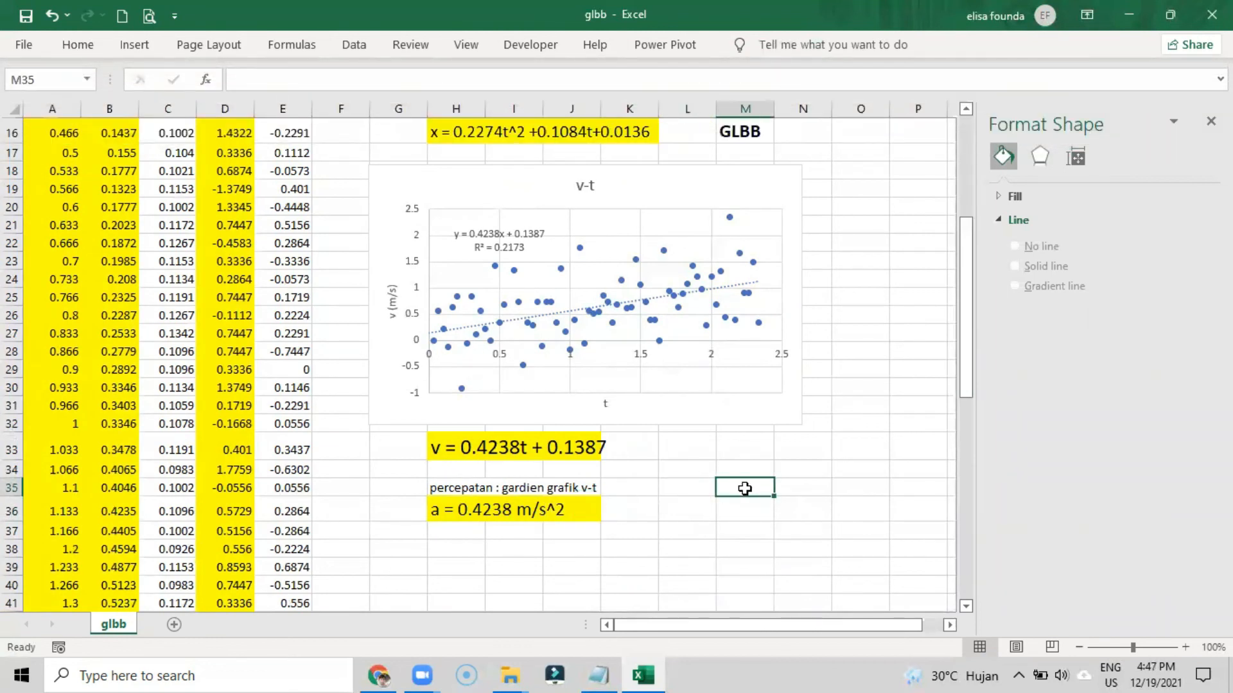
Review the x-t and v-t charts together with their trendline equations, motion type and acceleration.
scroll(745, 489, up, 2)
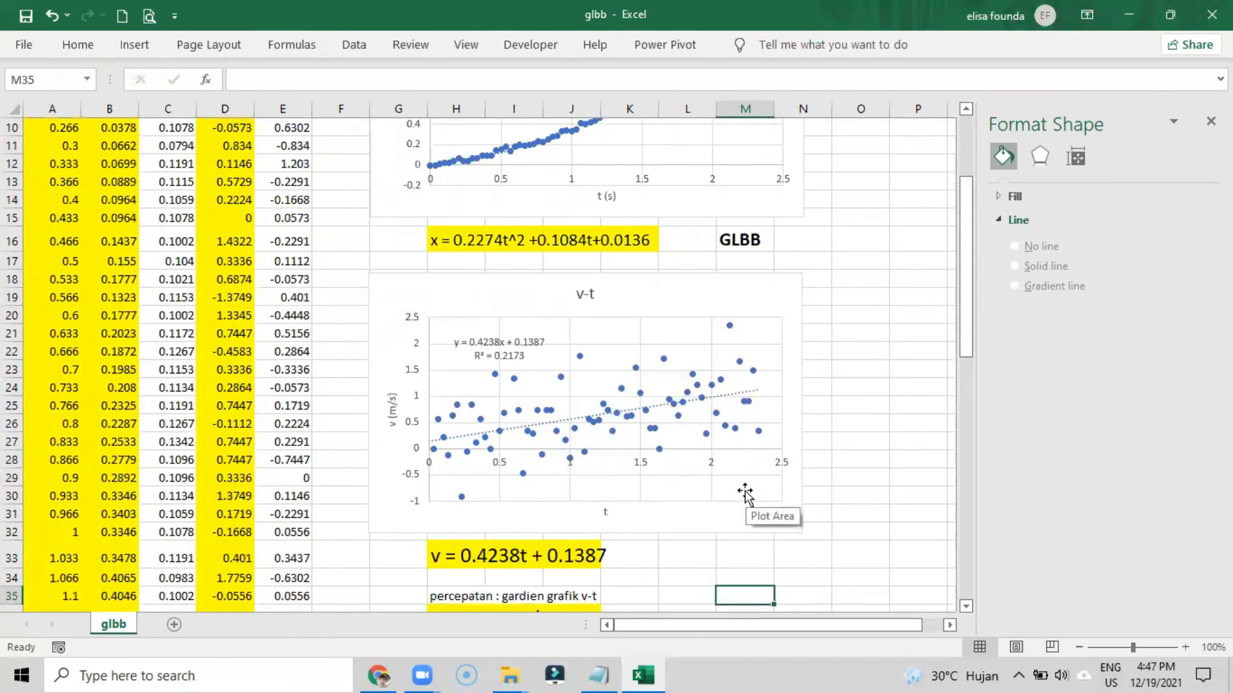
scroll(745, 493, up, 1)
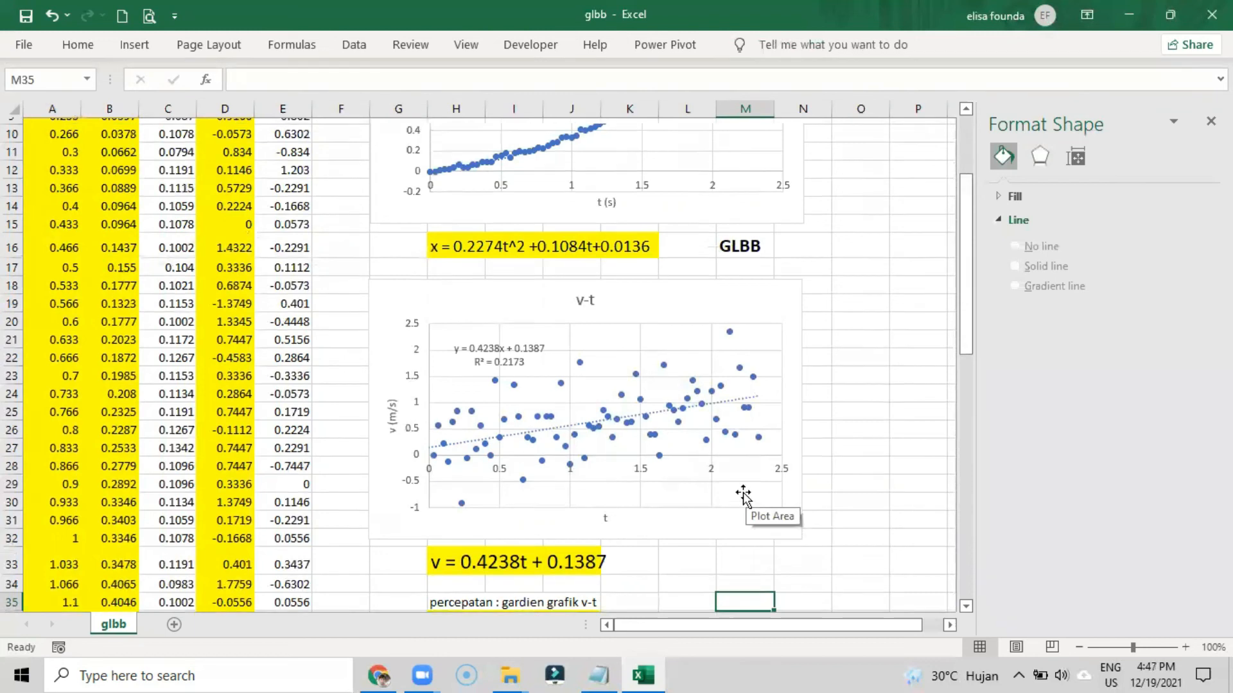
scroll(743, 494, up, 2)
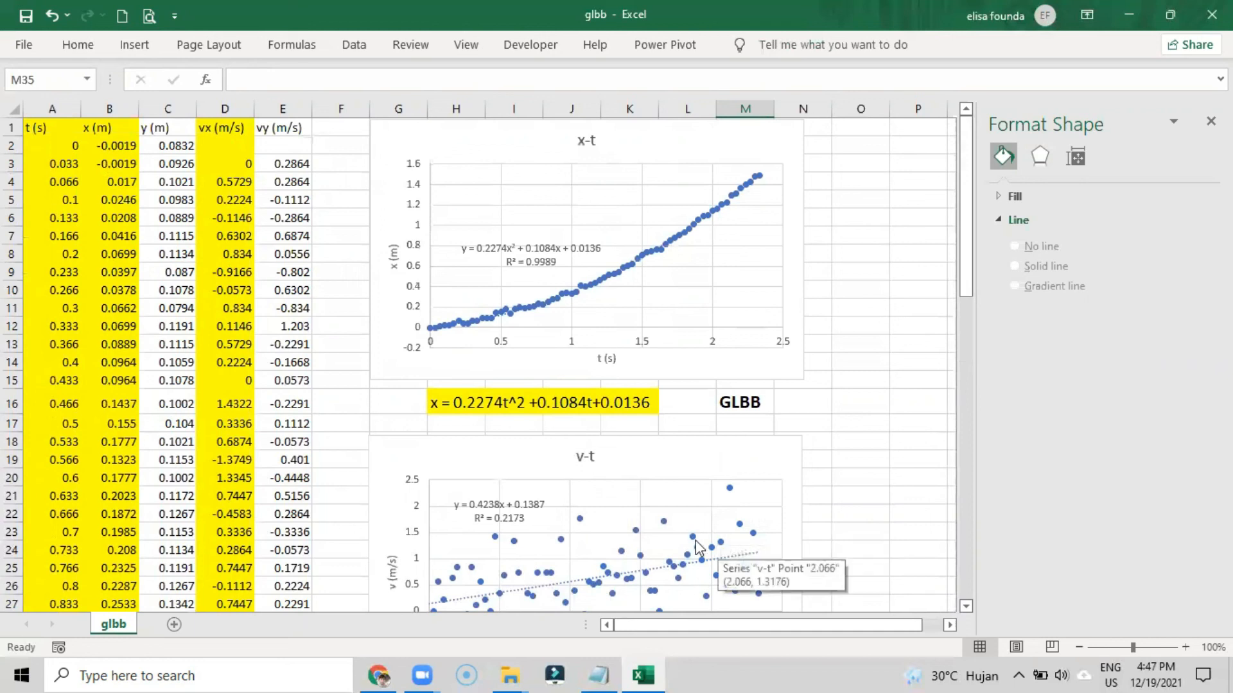
scroll(586, 500, down, 3)
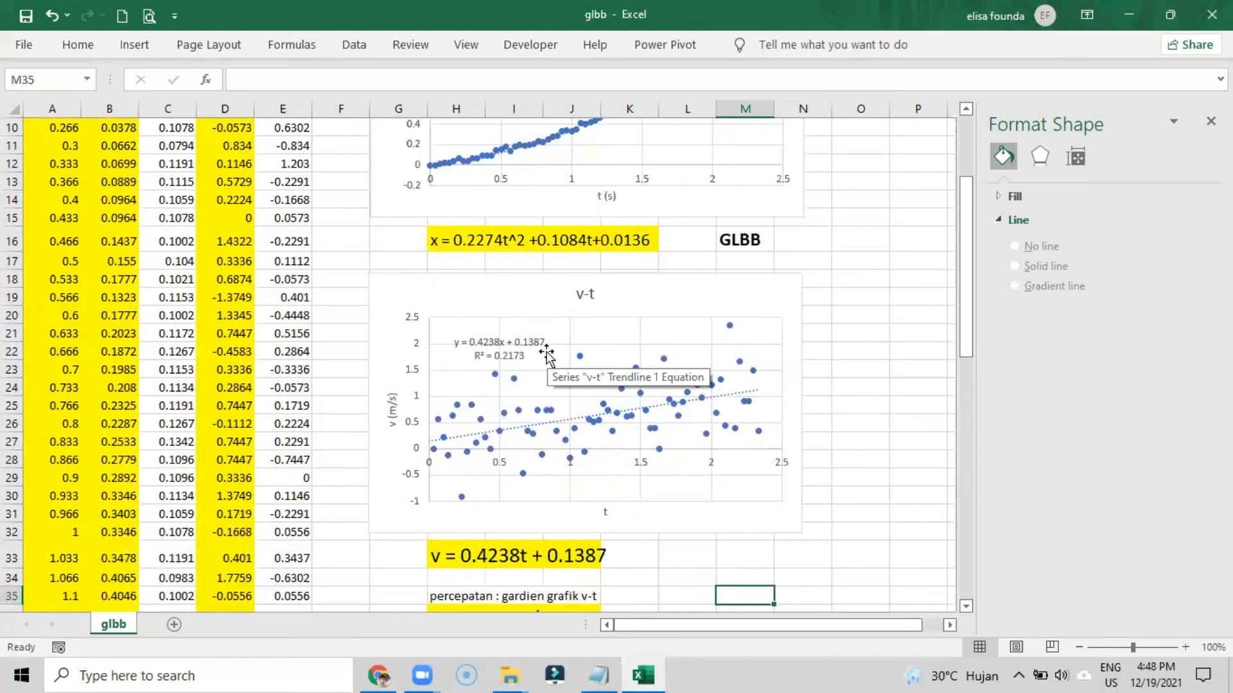
scroll(671, 423, down, 2)
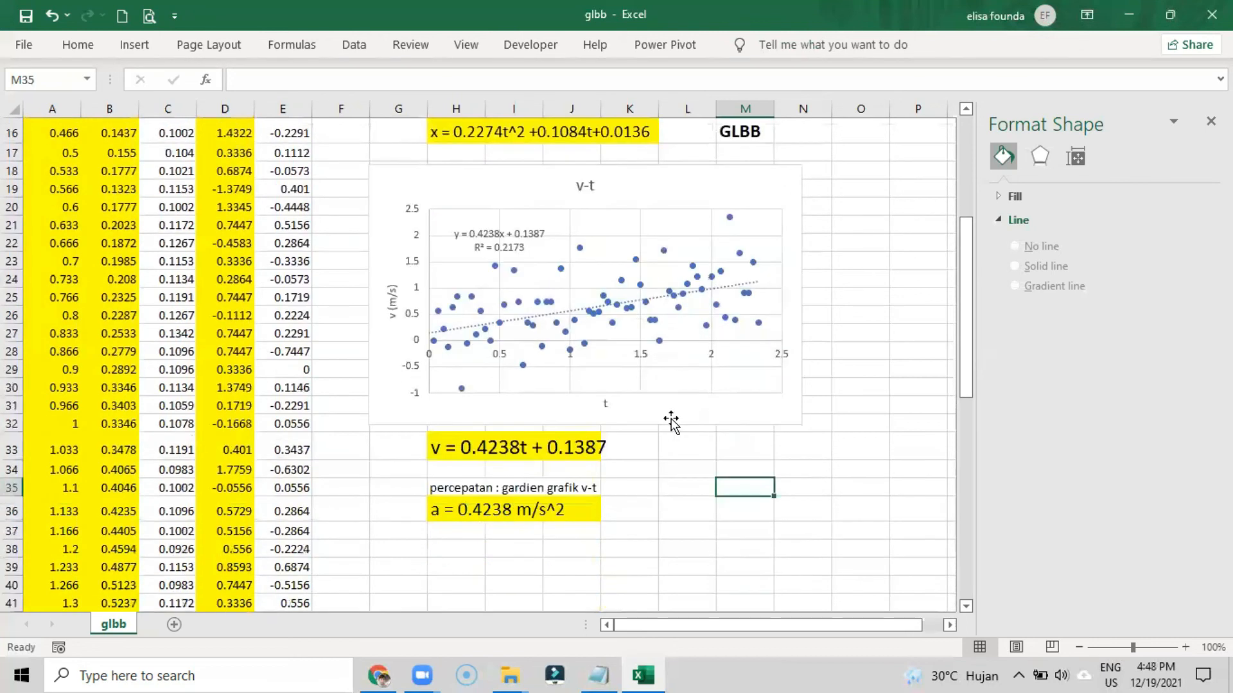